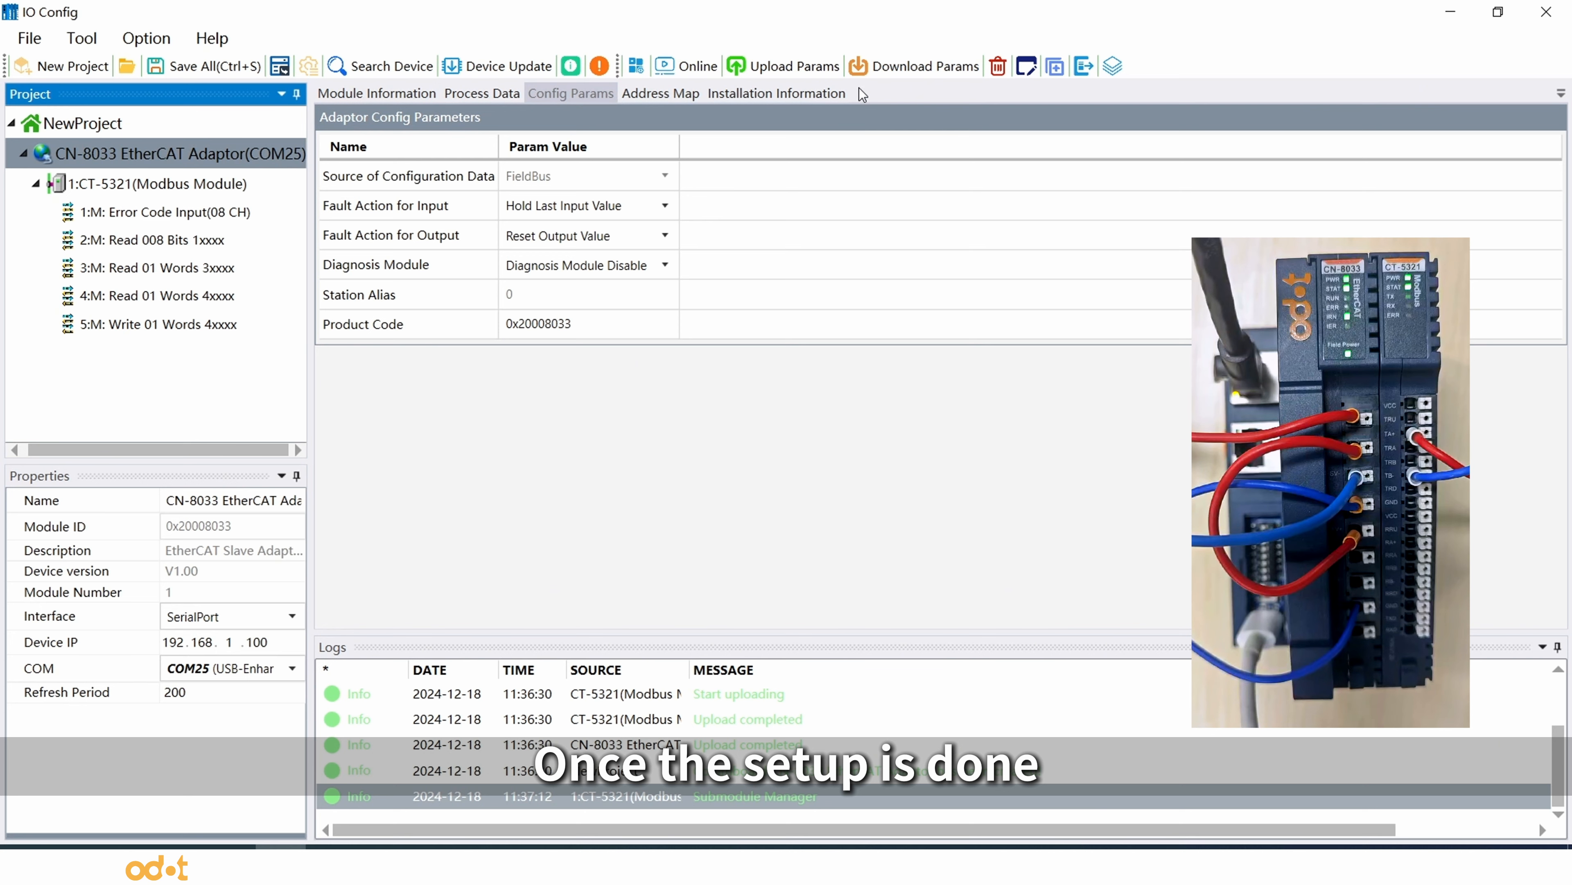
Download the configuration parameters to the CN-8033 adapter and place IO Config and Modbus Slave side by side
{"action": "left_click", "coordinate": [863, 70]}
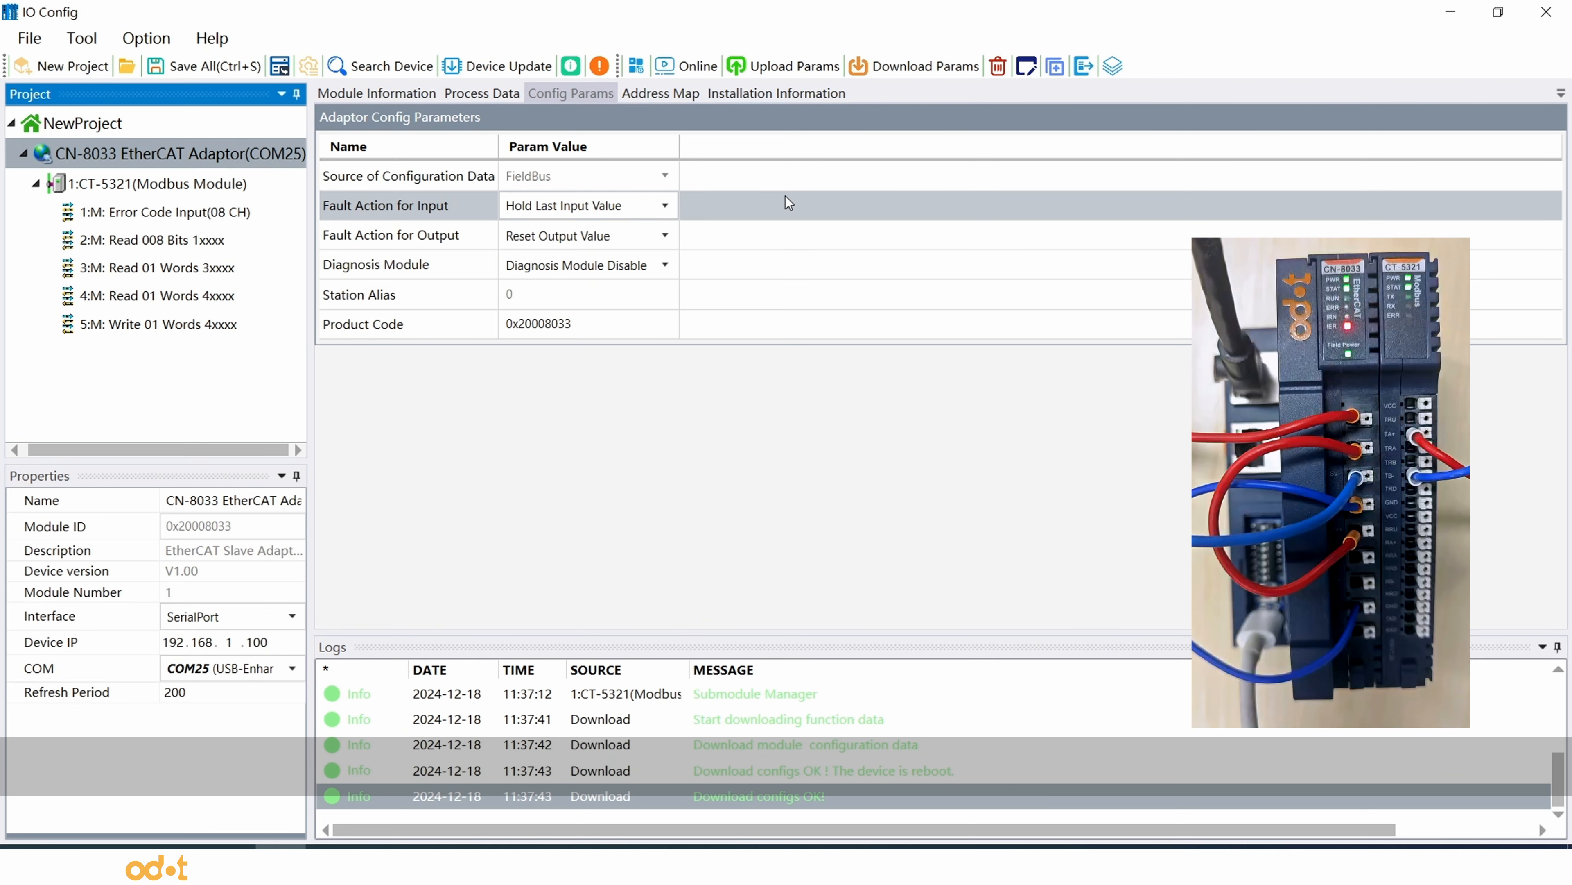
{"action": "left_click", "coordinate": [1499, 12]}
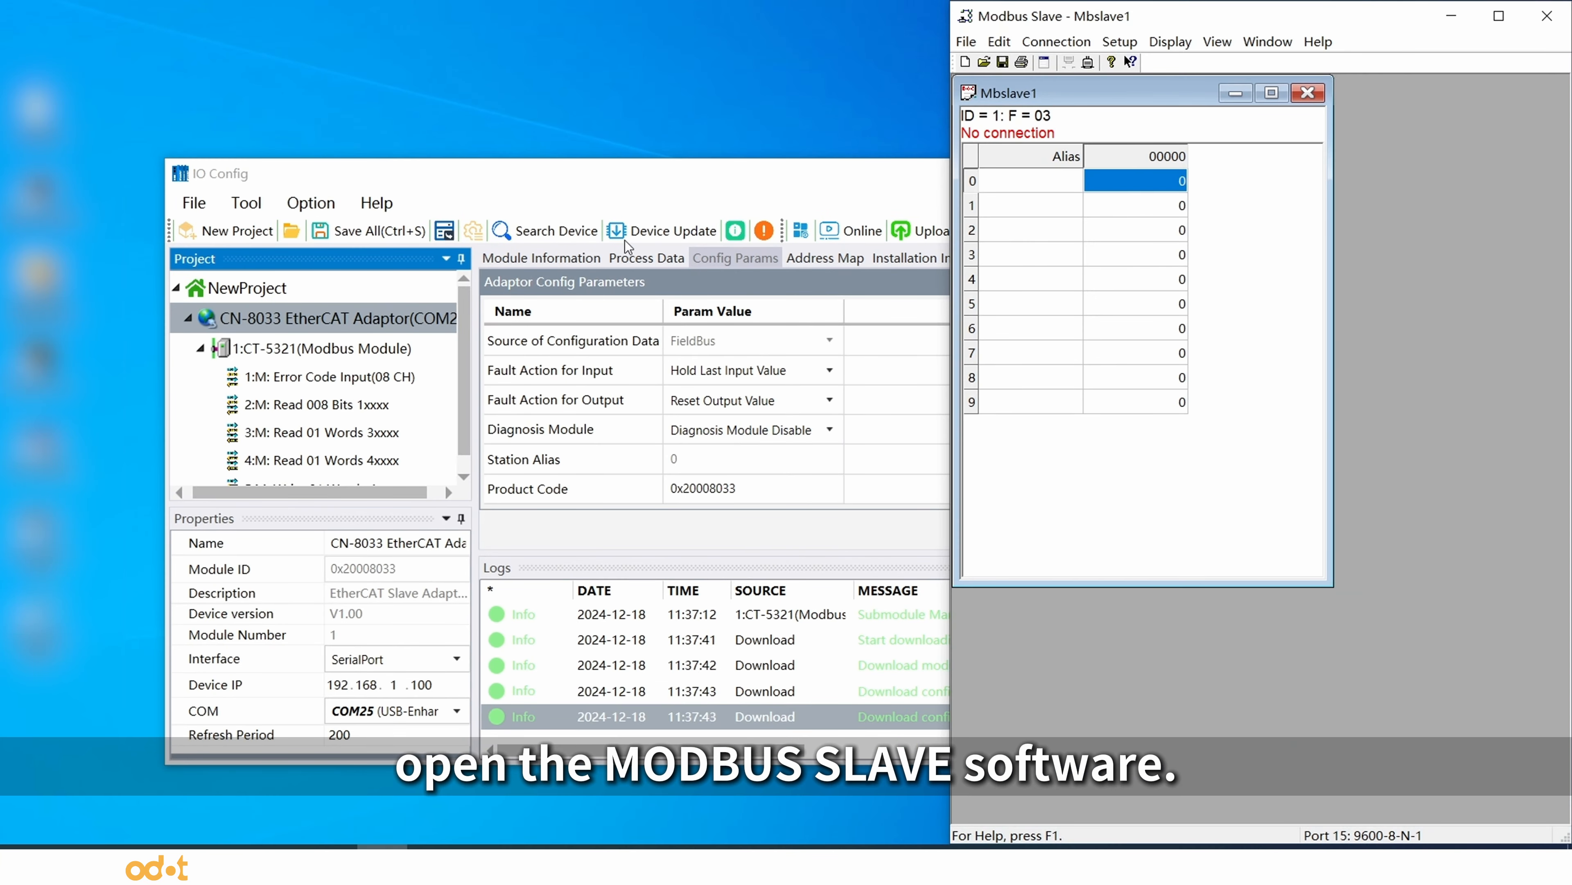
{"action": "left_click_drag", "start_coordinate": [688, 177], "coordinate": [4, 181]}
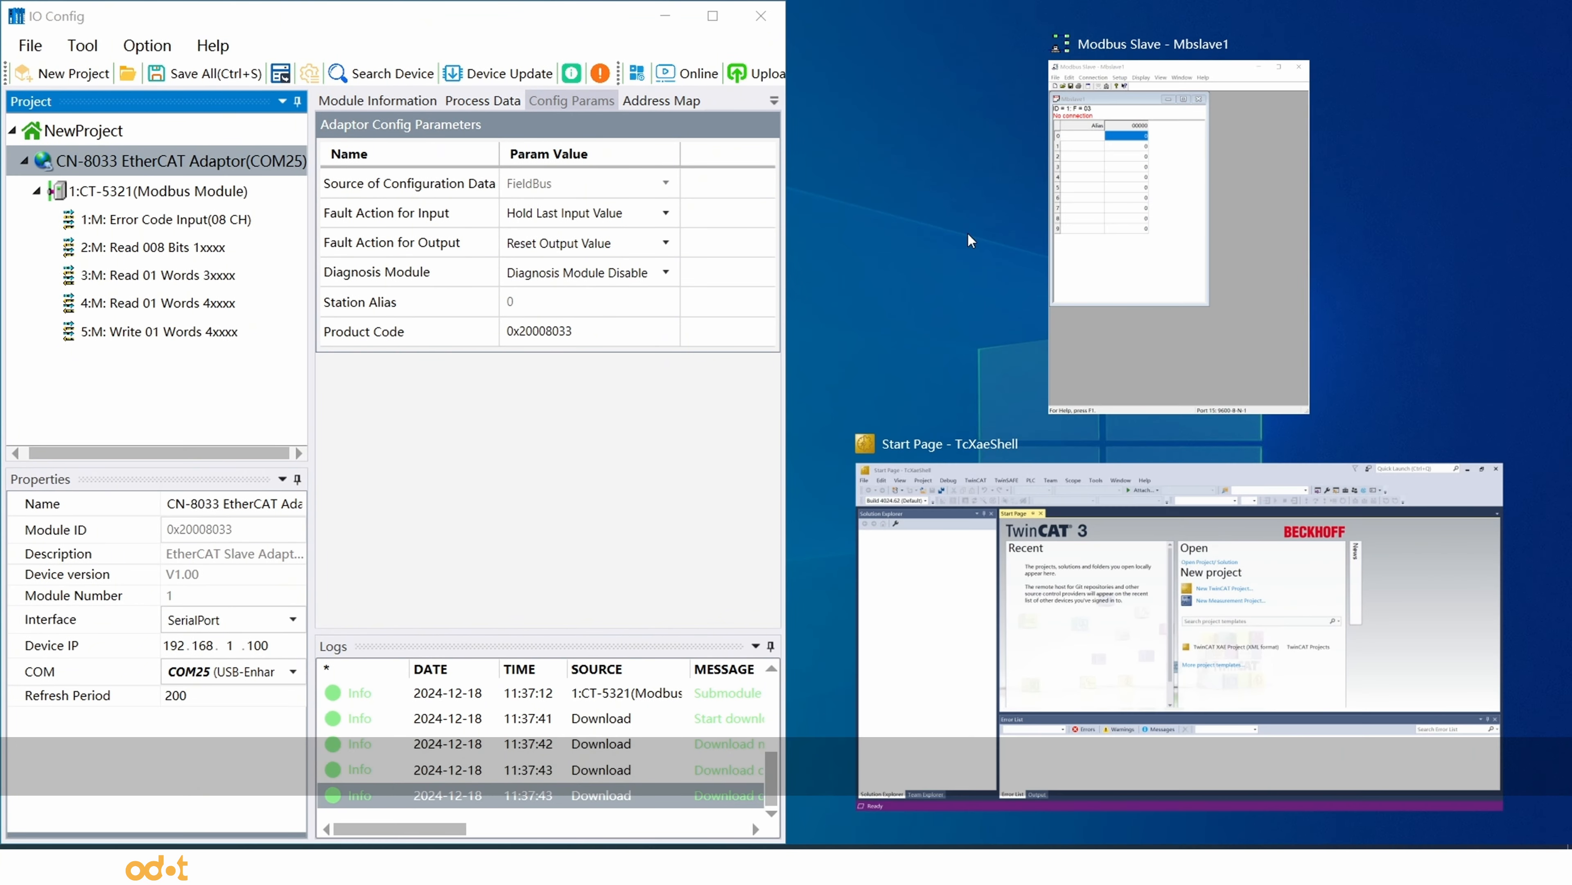
{"action": "left_click", "coordinate": [1175, 201]}
Shrink the Mbslave1 window to fit its ten rows and show the parameters of submodule Read 008 Bits 1xxxx
{"action": "left_click_drag", "start_coordinate": [1169, 585], "coordinate": [1042, 425]}
{"action": "left_click", "coordinate": [153, 247]}
{"action": "left_click", "coordinate": [898, 90]}
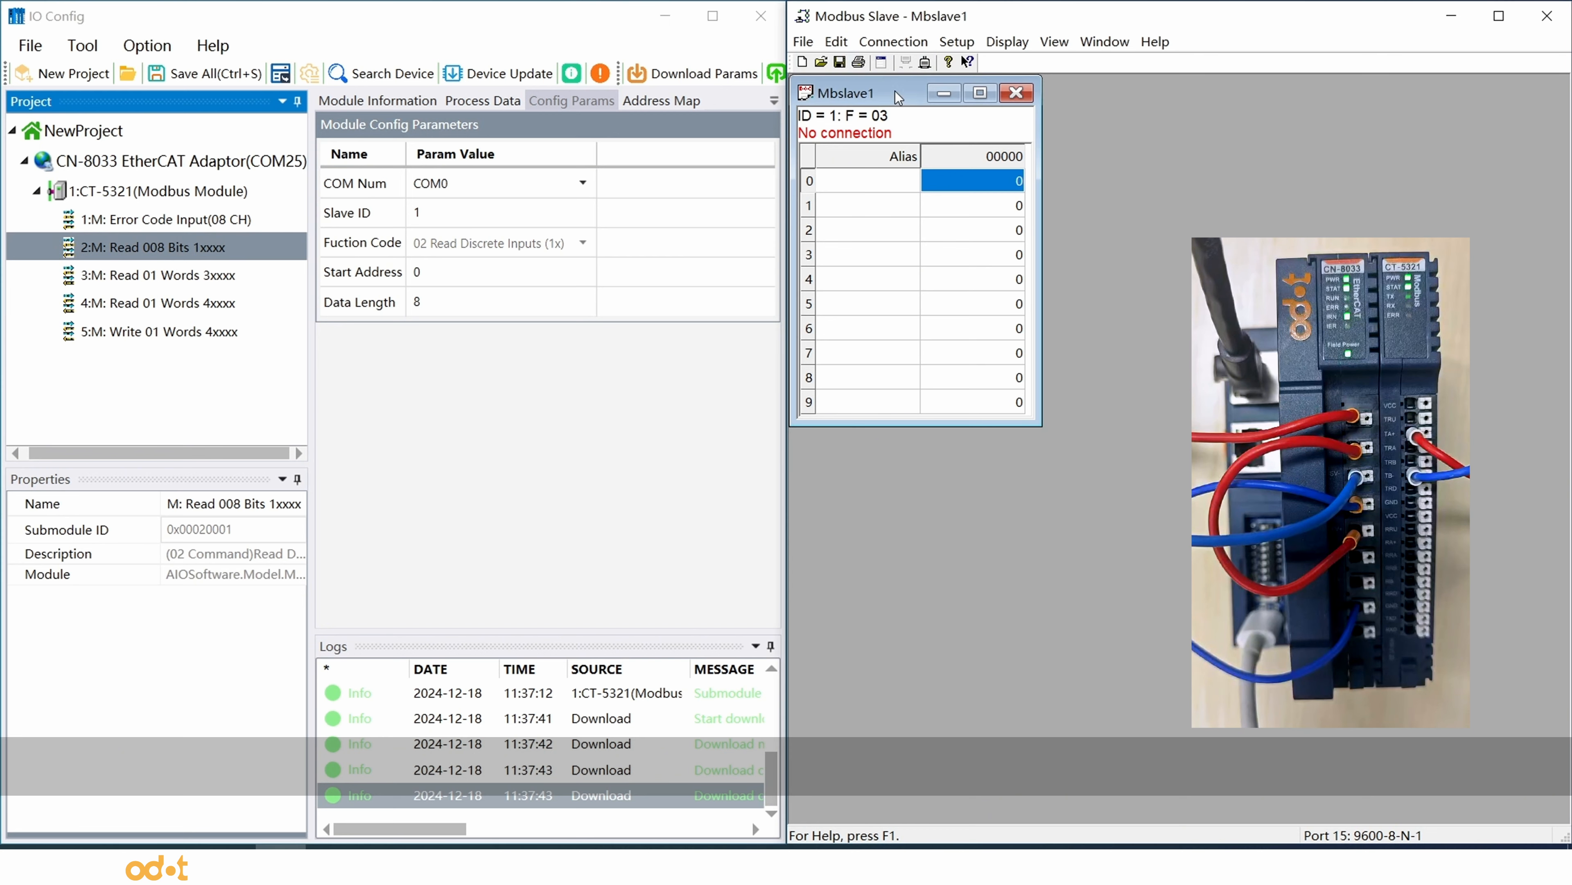
Create two more slave documents, shrink them, and place one beside and one below Mbslave1
{"action": "left_click", "coordinate": [801, 63]}
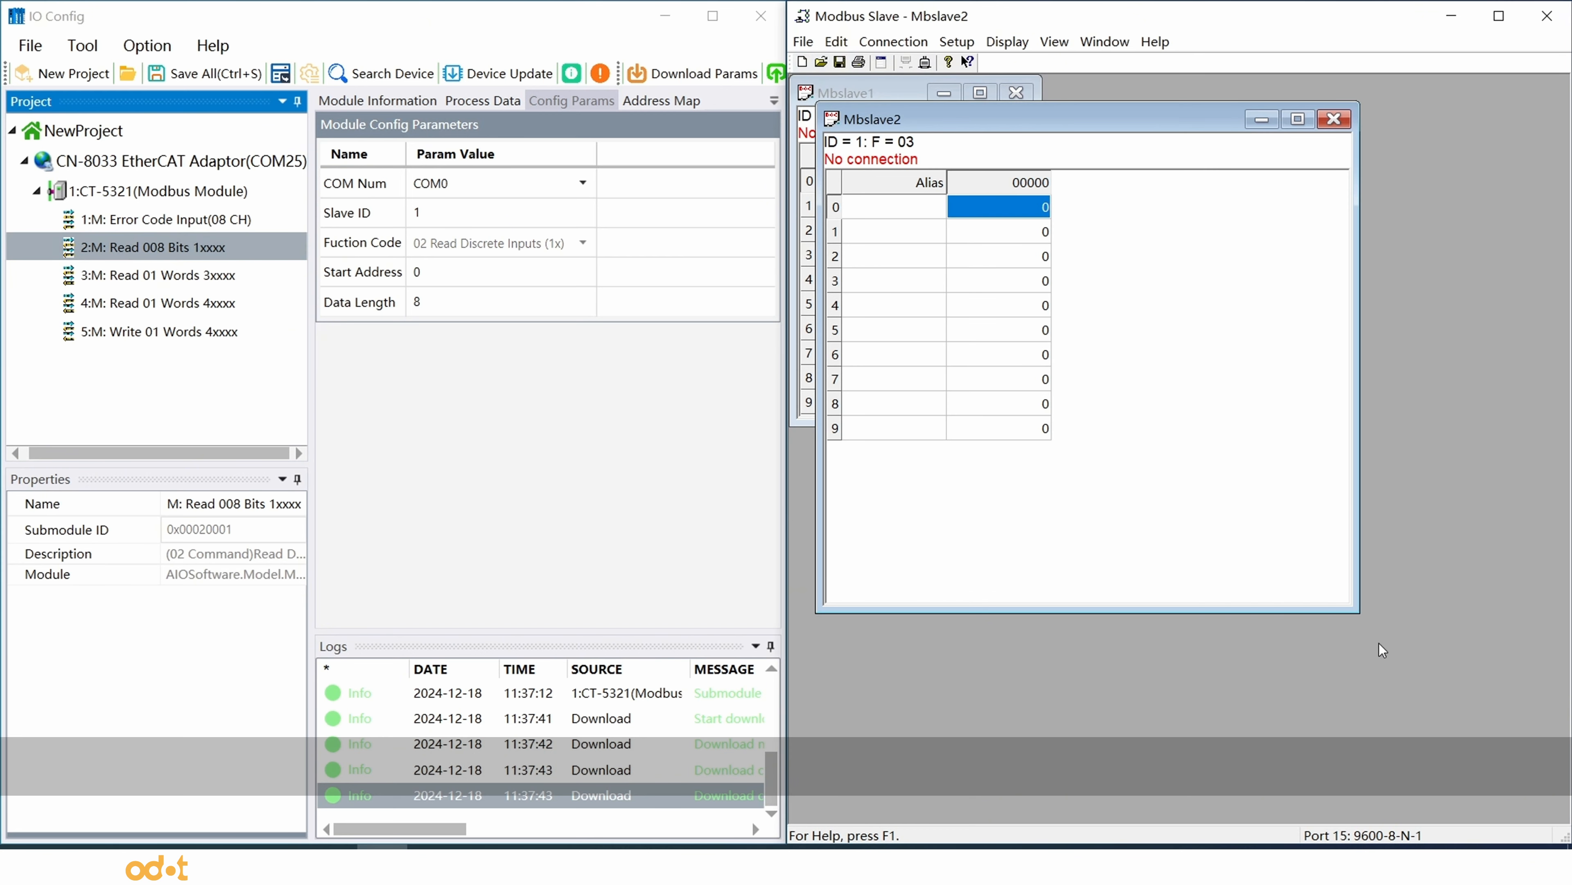
{"action": "left_click_drag", "start_coordinate": [1358, 611], "coordinate": [1064, 451]}
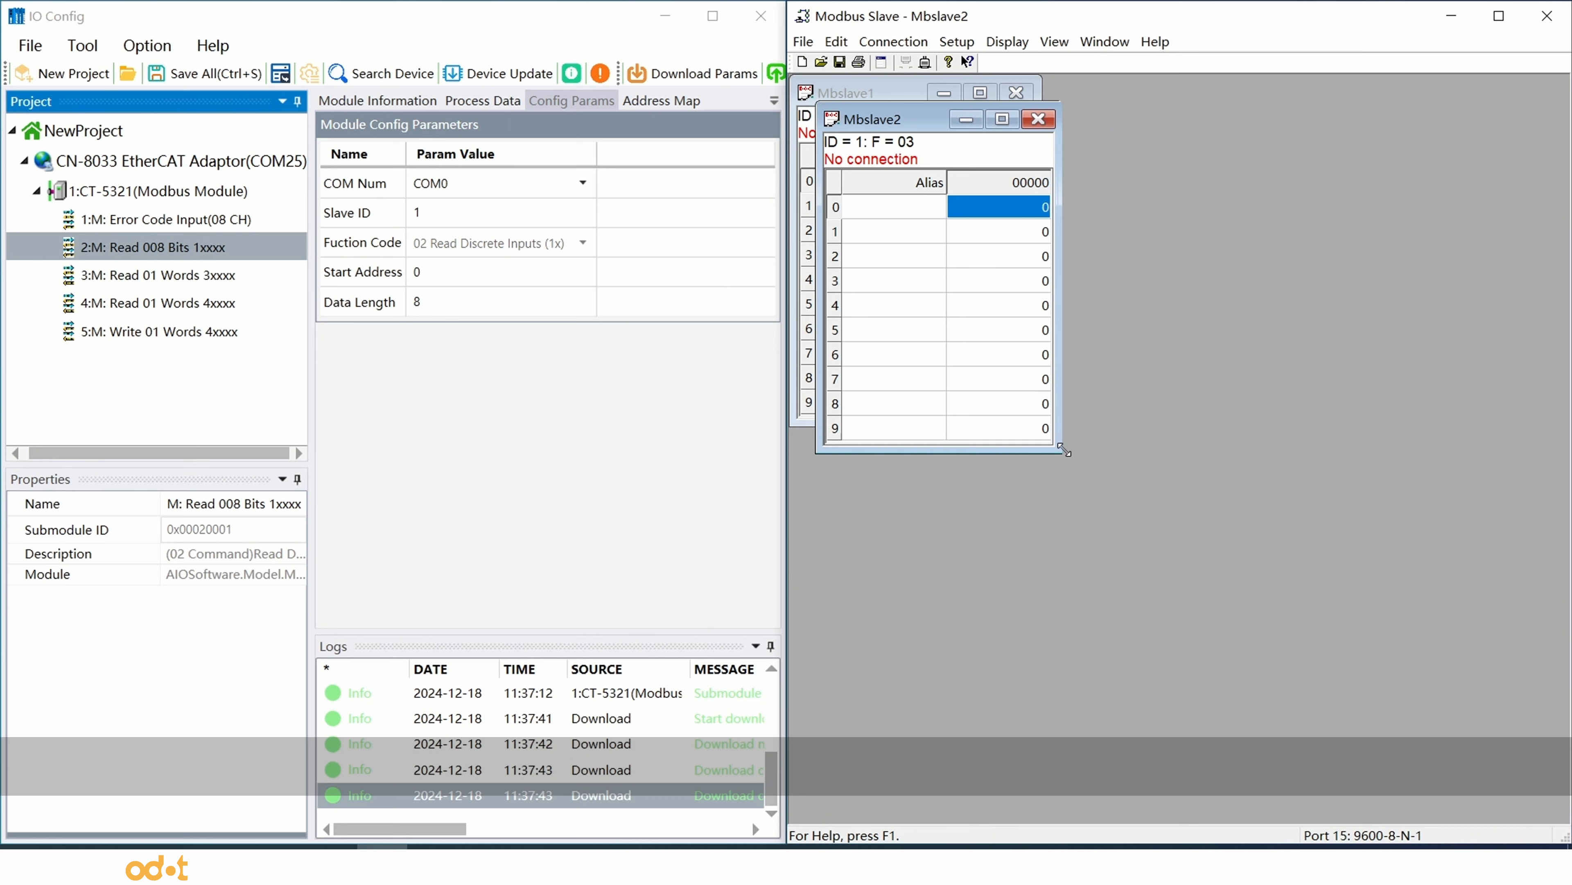
{"action": "left_click_drag", "start_coordinate": [893, 122], "coordinate": [1123, 97]}
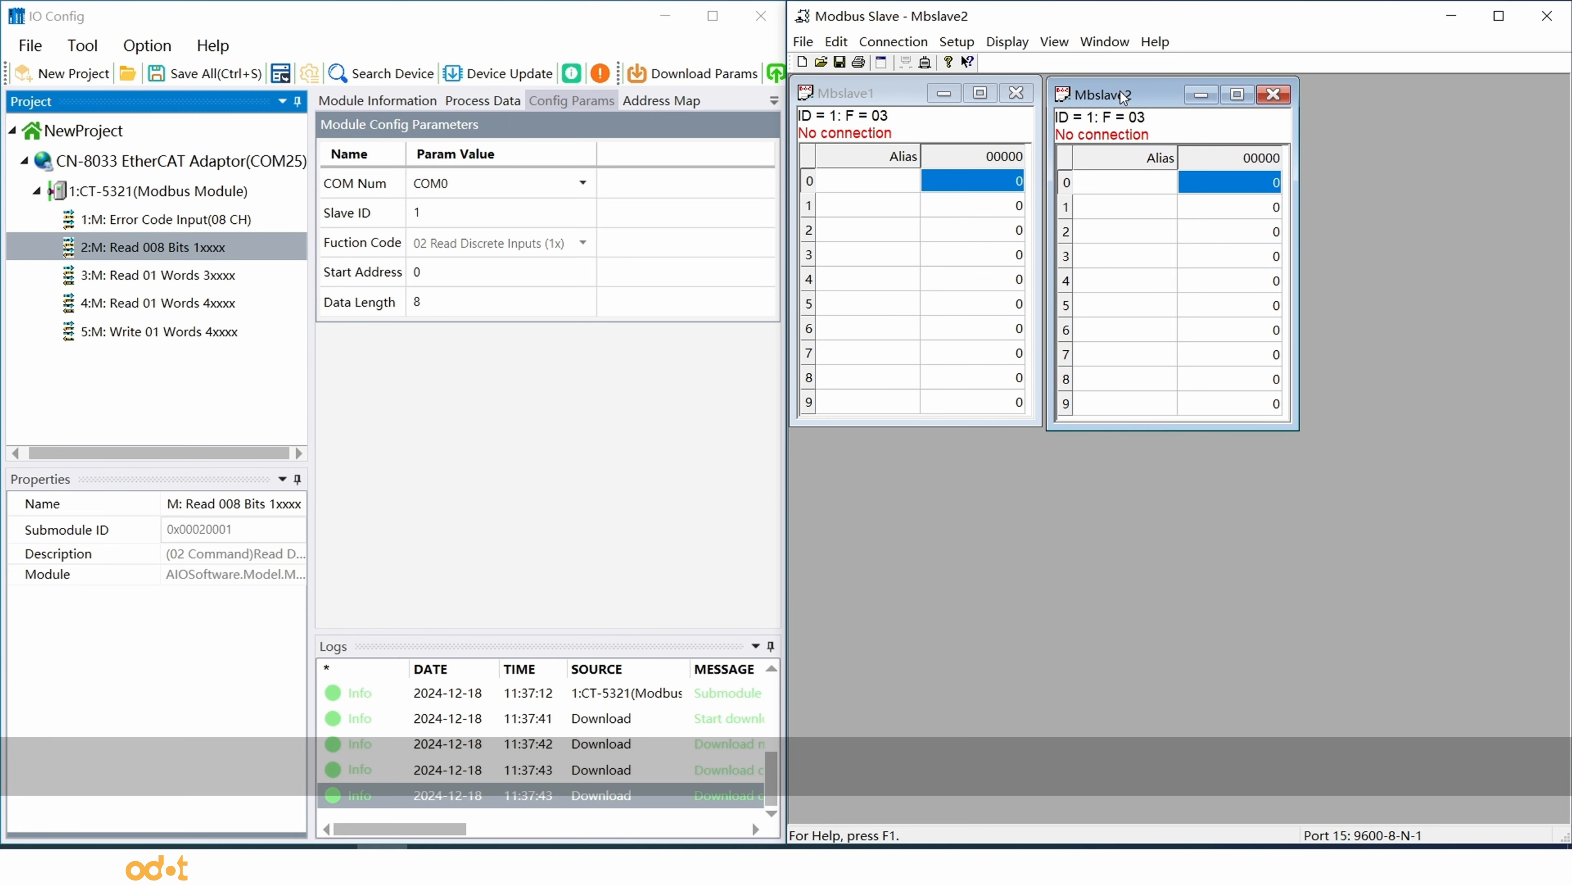
{"action": "left_click", "coordinate": [801, 63]}
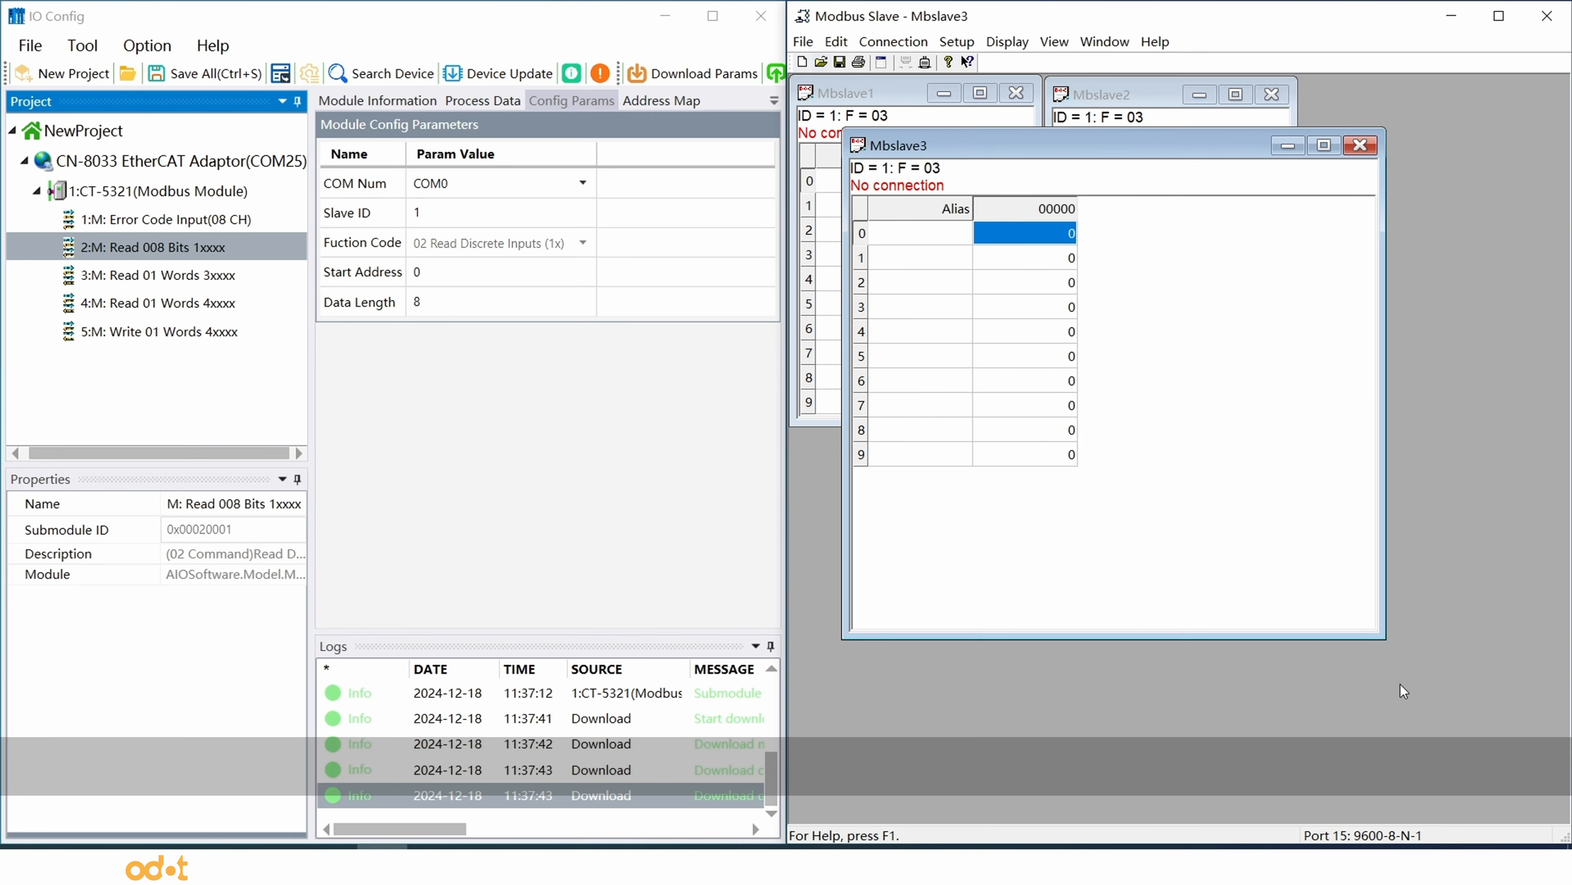
{"action": "left_click_drag", "start_coordinate": [1384, 638], "coordinate": [1108, 498]}
{"action": "left_click_drag", "start_coordinate": [929, 145], "coordinate": [880, 445]}
Create a fourth slave document to complete a two-by-two grid, and narrow the Modbus Slave window to fit it
{"action": "left_click", "coordinate": [801, 62]}
{"action": "left_click_drag", "start_coordinate": [1416, 672], "coordinate": [1123, 503]}
{"action": "left_click_drag", "start_coordinate": [940, 171], "coordinate": [1117, 449]}
{"action": "left_click", "coordinate": [796, 355]}
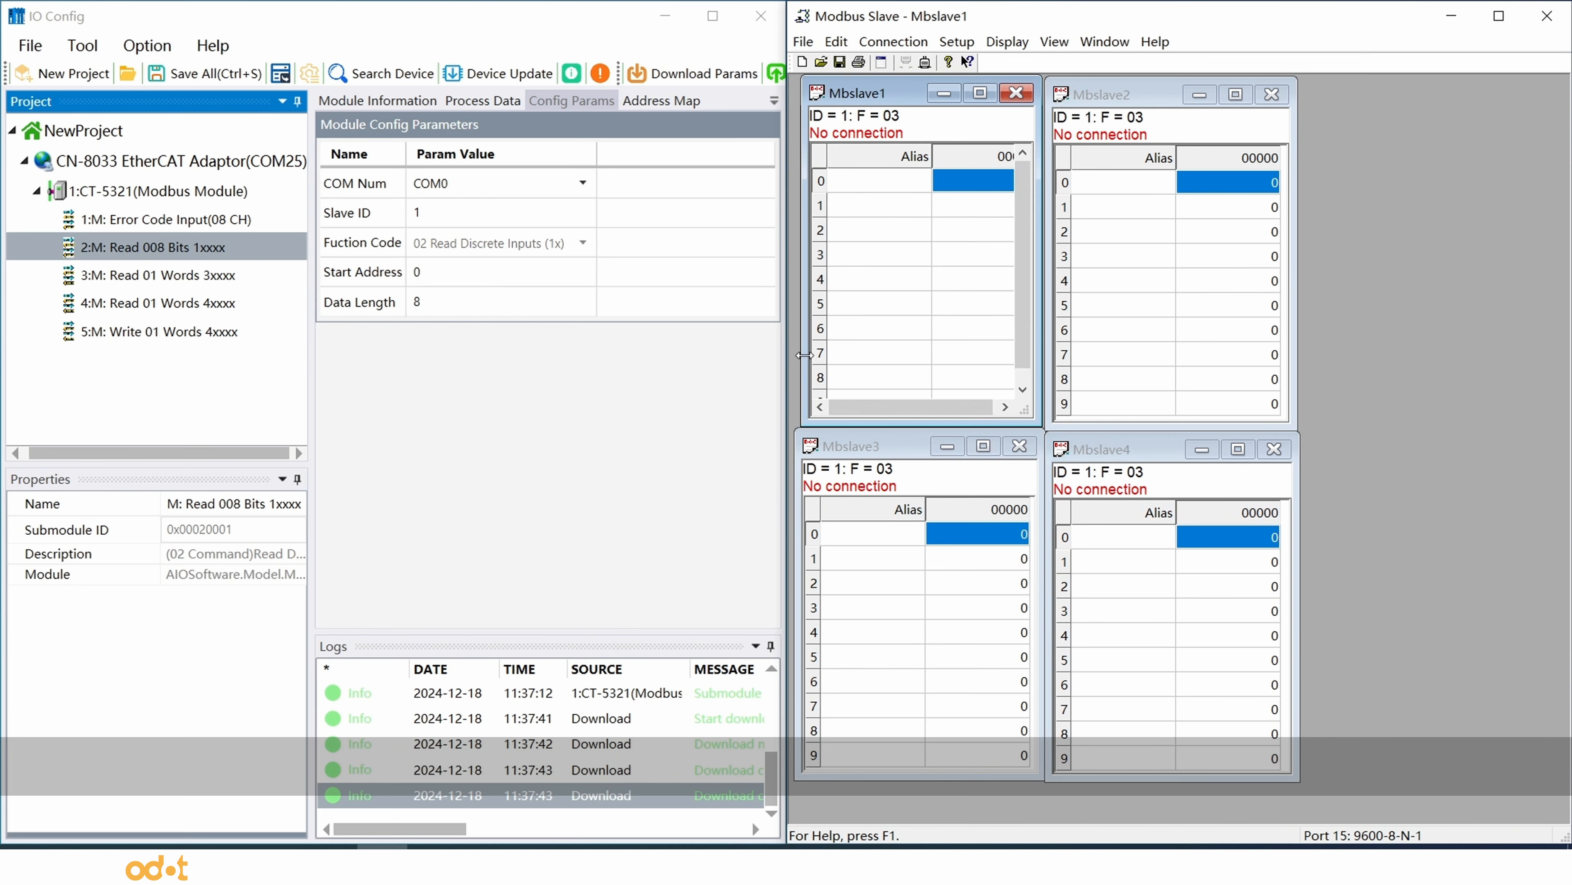
{"action": "left_click_drag", "start_coordinate": [787, 42], "coordinate": [1045, 42]}
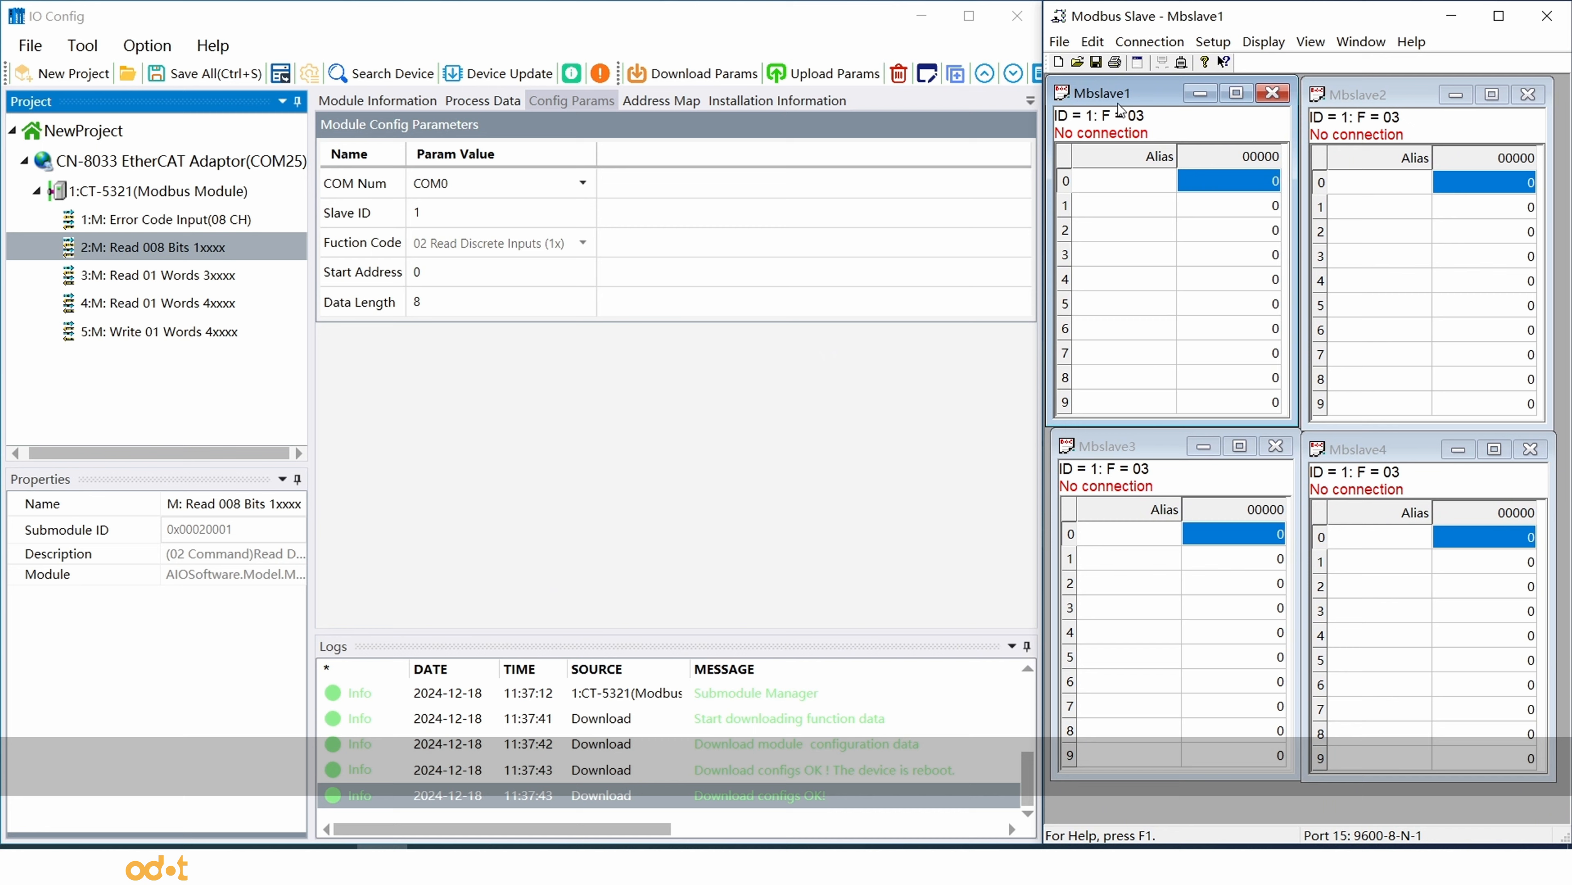
Define Mbslave1 with function 02 Input Status (1x) and a quantity of 8
{"action": "left_click", "coordinate": [1213, 42]}
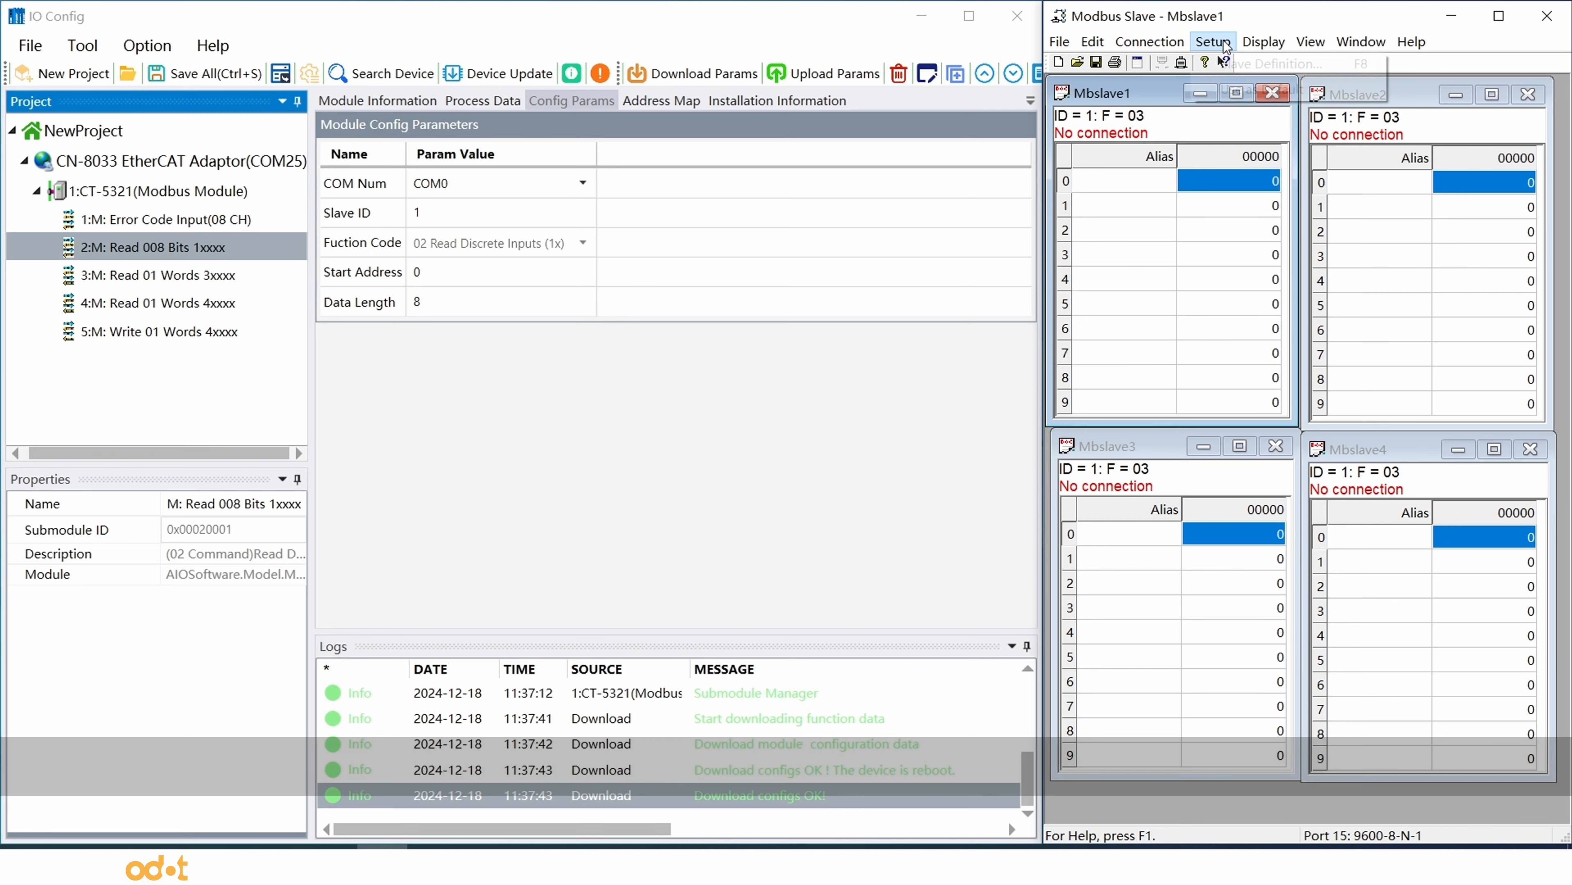
{"action": "left_click", "coordinate": [1240, 65]}
{"action": "left_click", "coordinate": [1210, 301]}
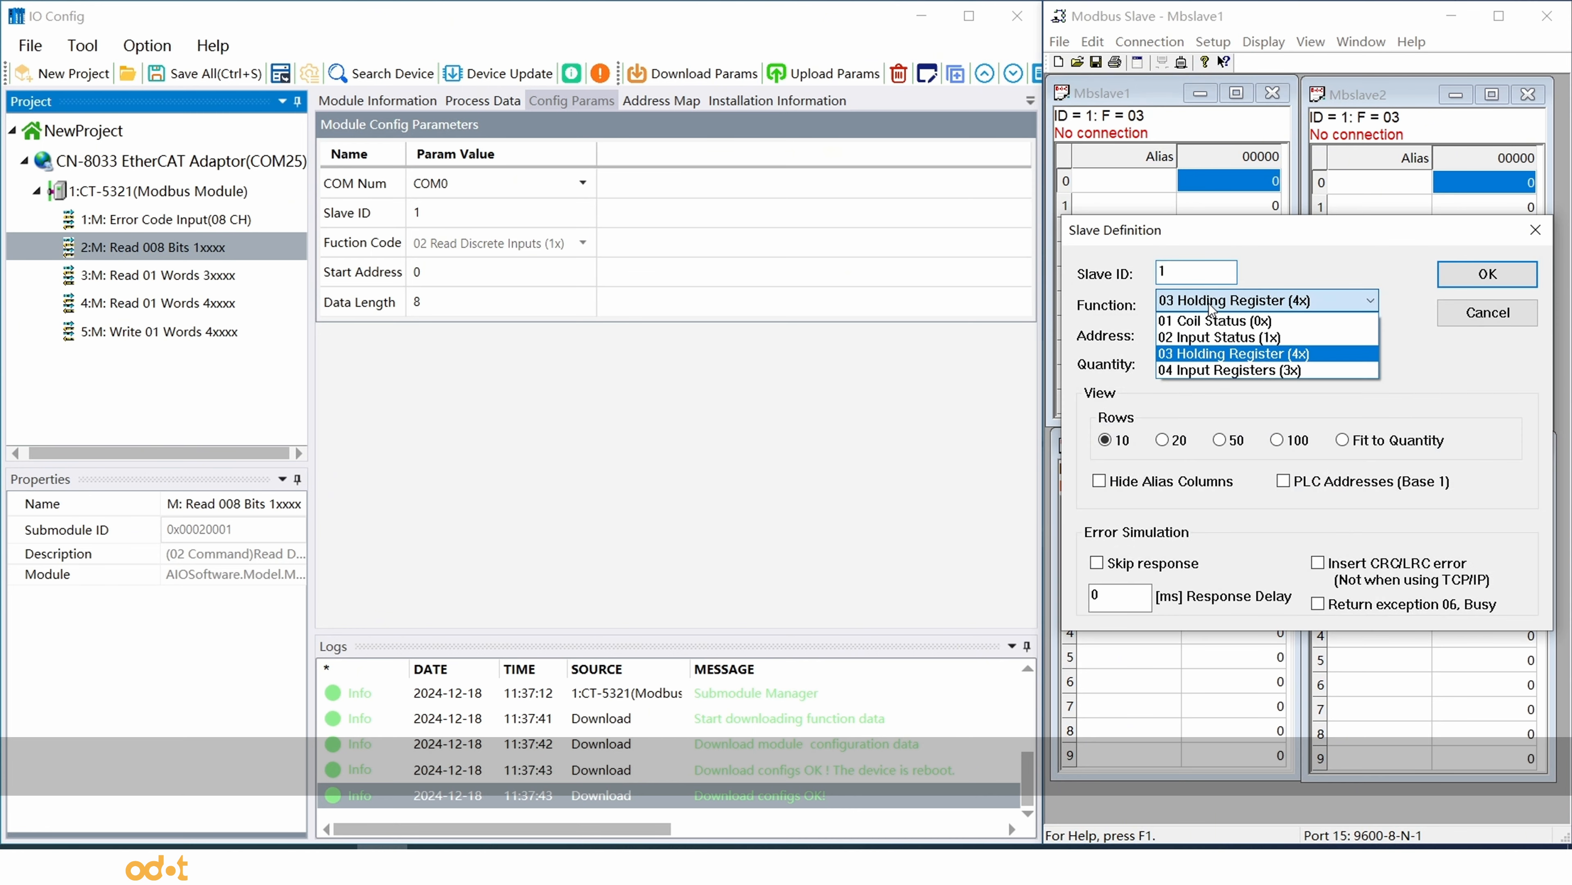
{"action": "left_click", "coordinate": [1211, 332]}
{"action": "key", "text": "Tab"}
{"action": "key", "text": "Tab"}
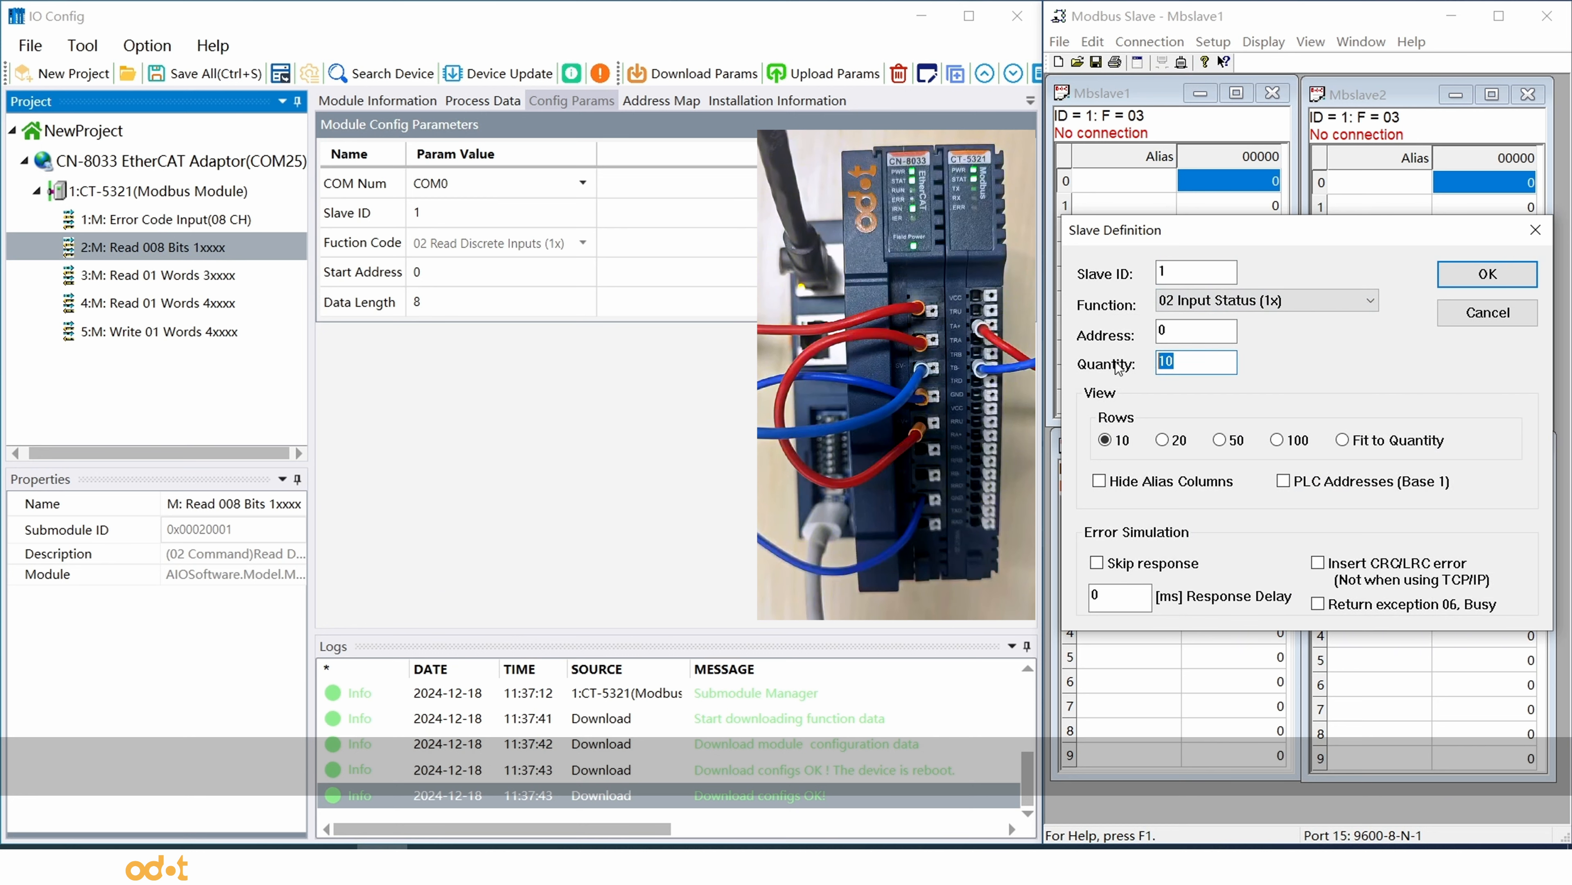
{"action": "type", "text": "8"}
{"action": "left_click", "coordinate": [1486, 275]}
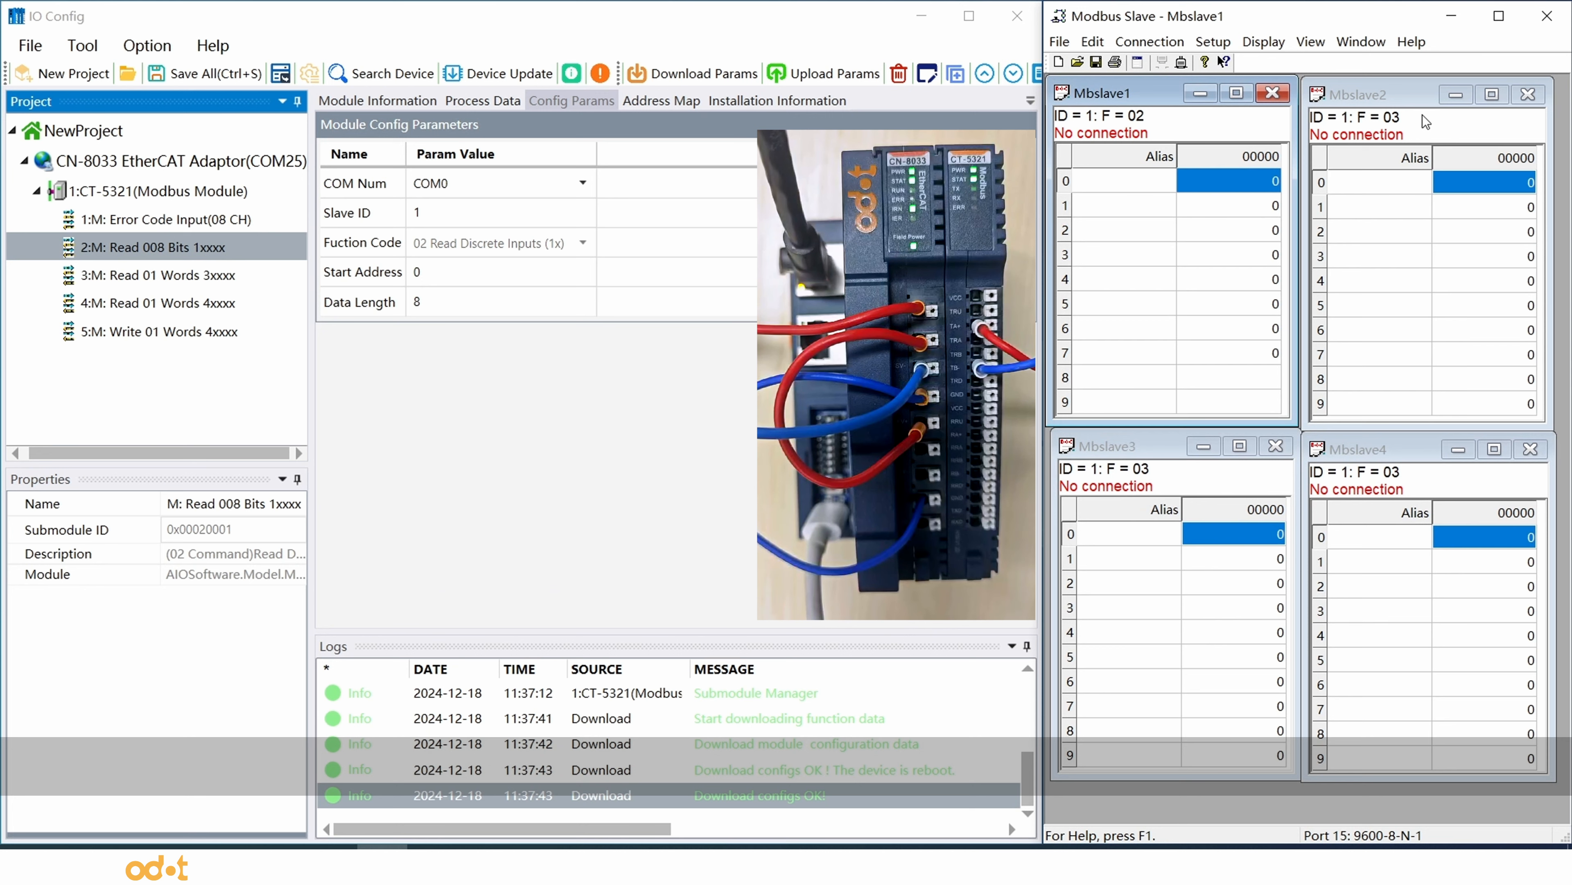
Define Mbslave2 to match submodule Read 01 Words 3xxxx: function 04 Input Registers (3x), quantity 1
{"action": "left_click", "coordinate": [1424, 122]}
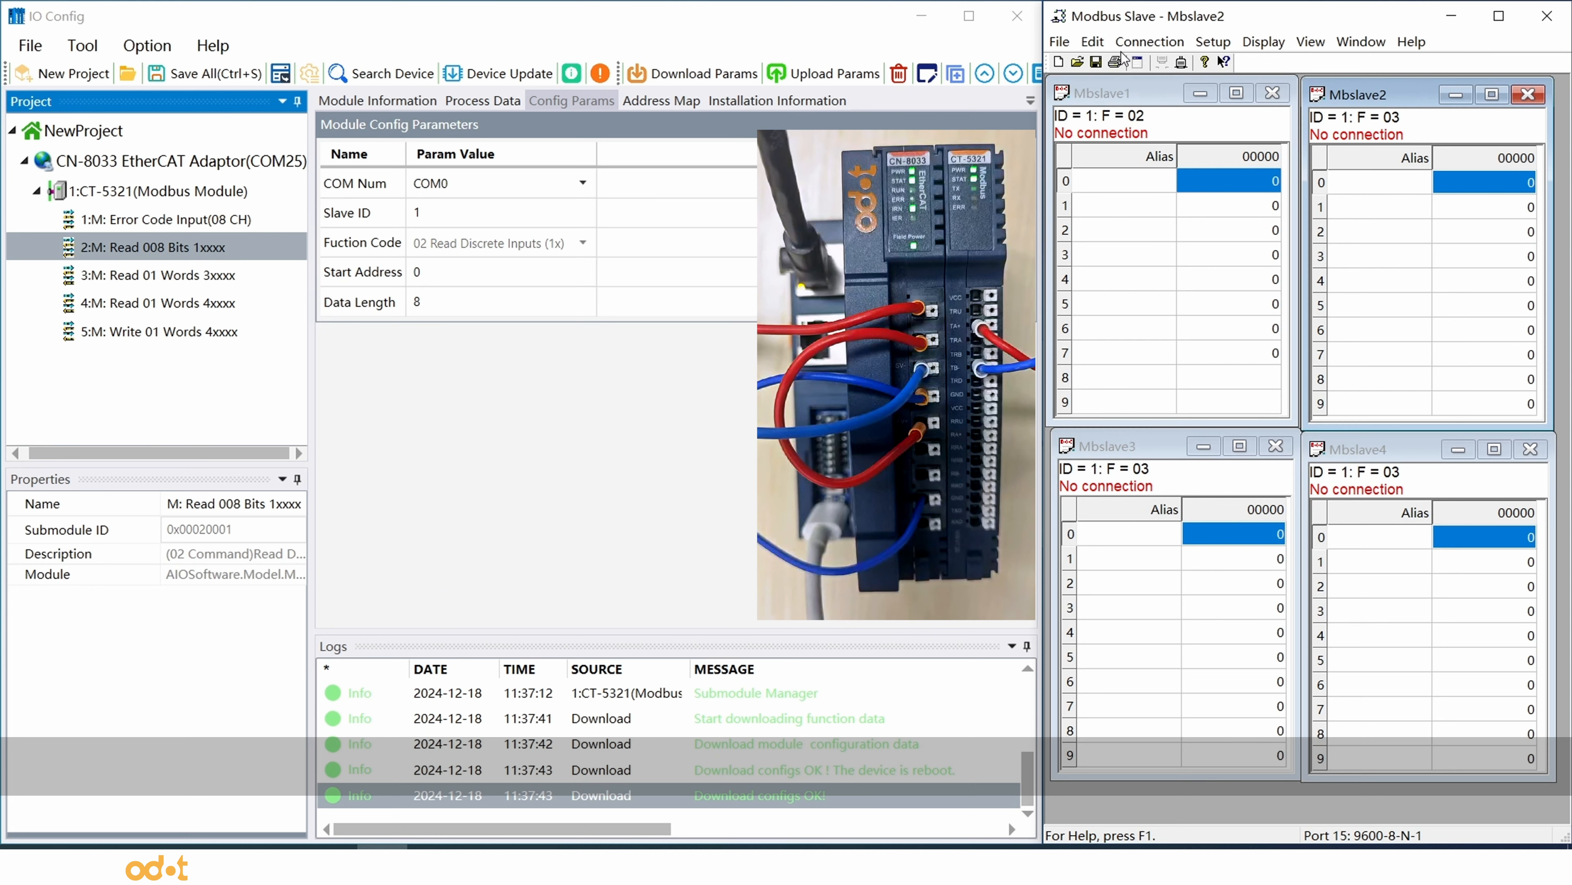
{"action": "left_click", "coordinate": [1213, 42]}
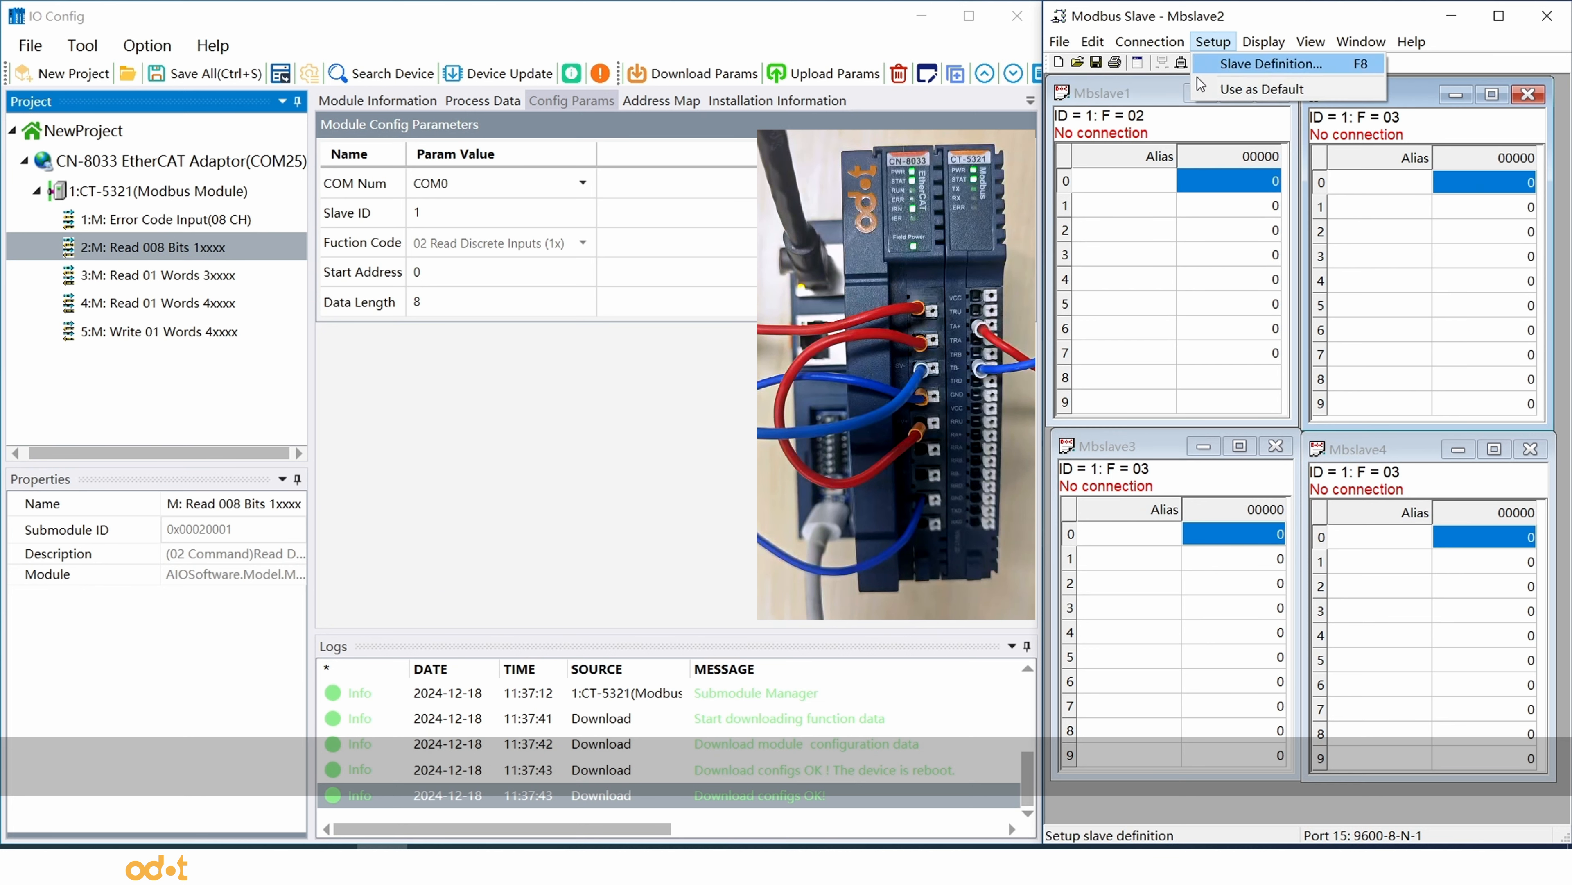
{"action": "left_click", "coordinate": [158, 275]}
{"action": "left_click", "coordinate": [1213, 41]}
{"action": "left_click", "coordinate": [1271, 64]}
Define Mbslave3 and Mbslave4 as 03 Holding Register (4x) with quantity 1, using slave ID 1 for Mbslave3 and 2 for Mbslave4
{"action": "left_click", "coordinate": [1108, 446]}
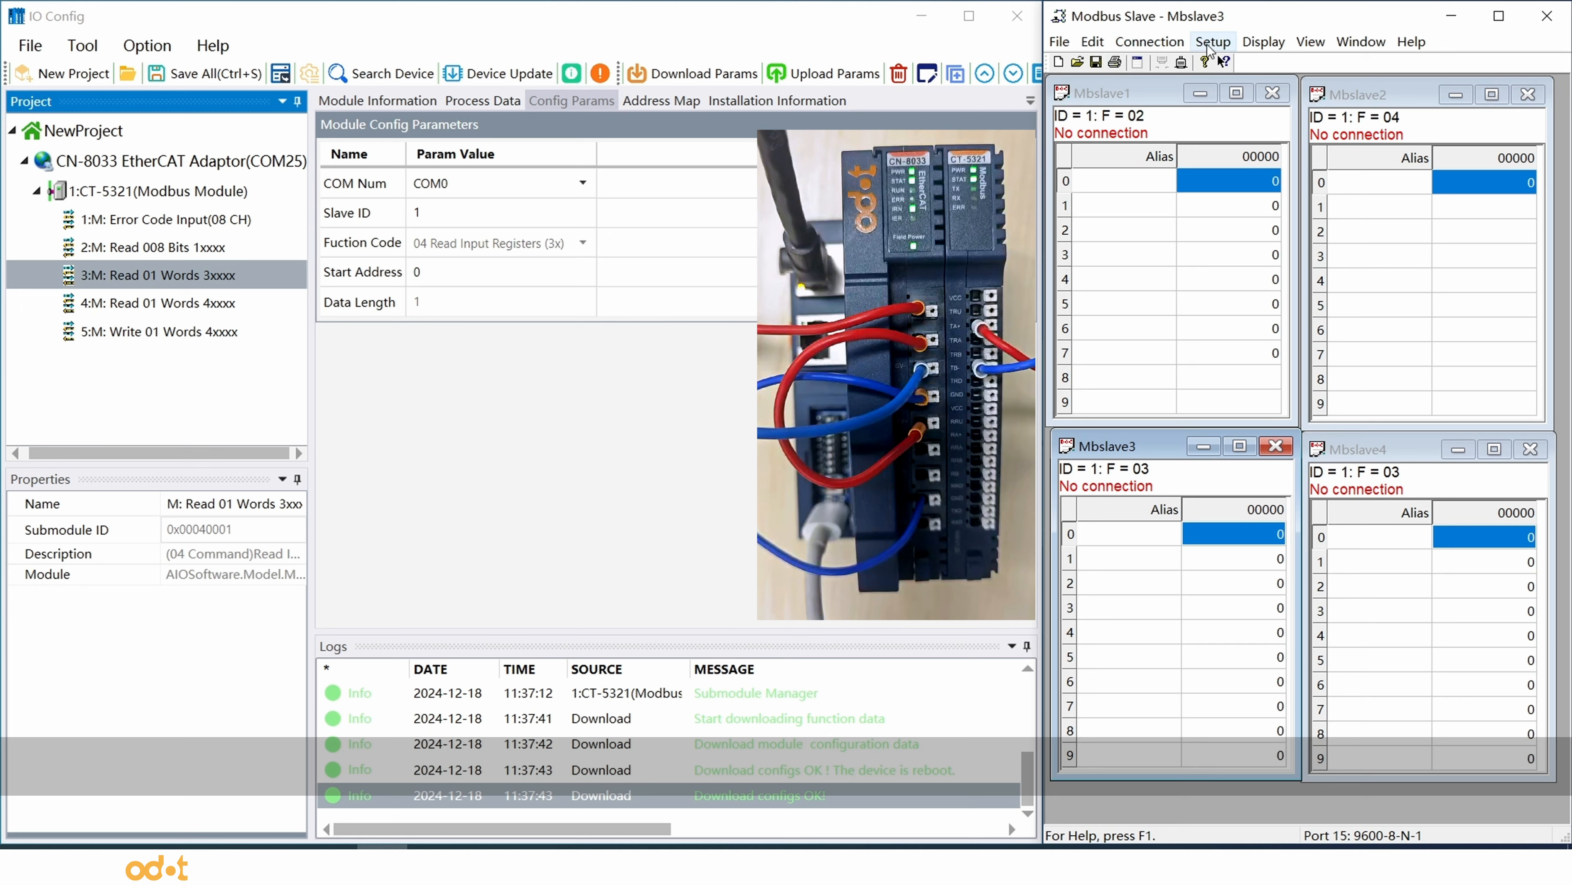
{"action": "left_click", "coordinate": [204, 303]}
{"action": "left_click", "coordinate": [1213, 42]}
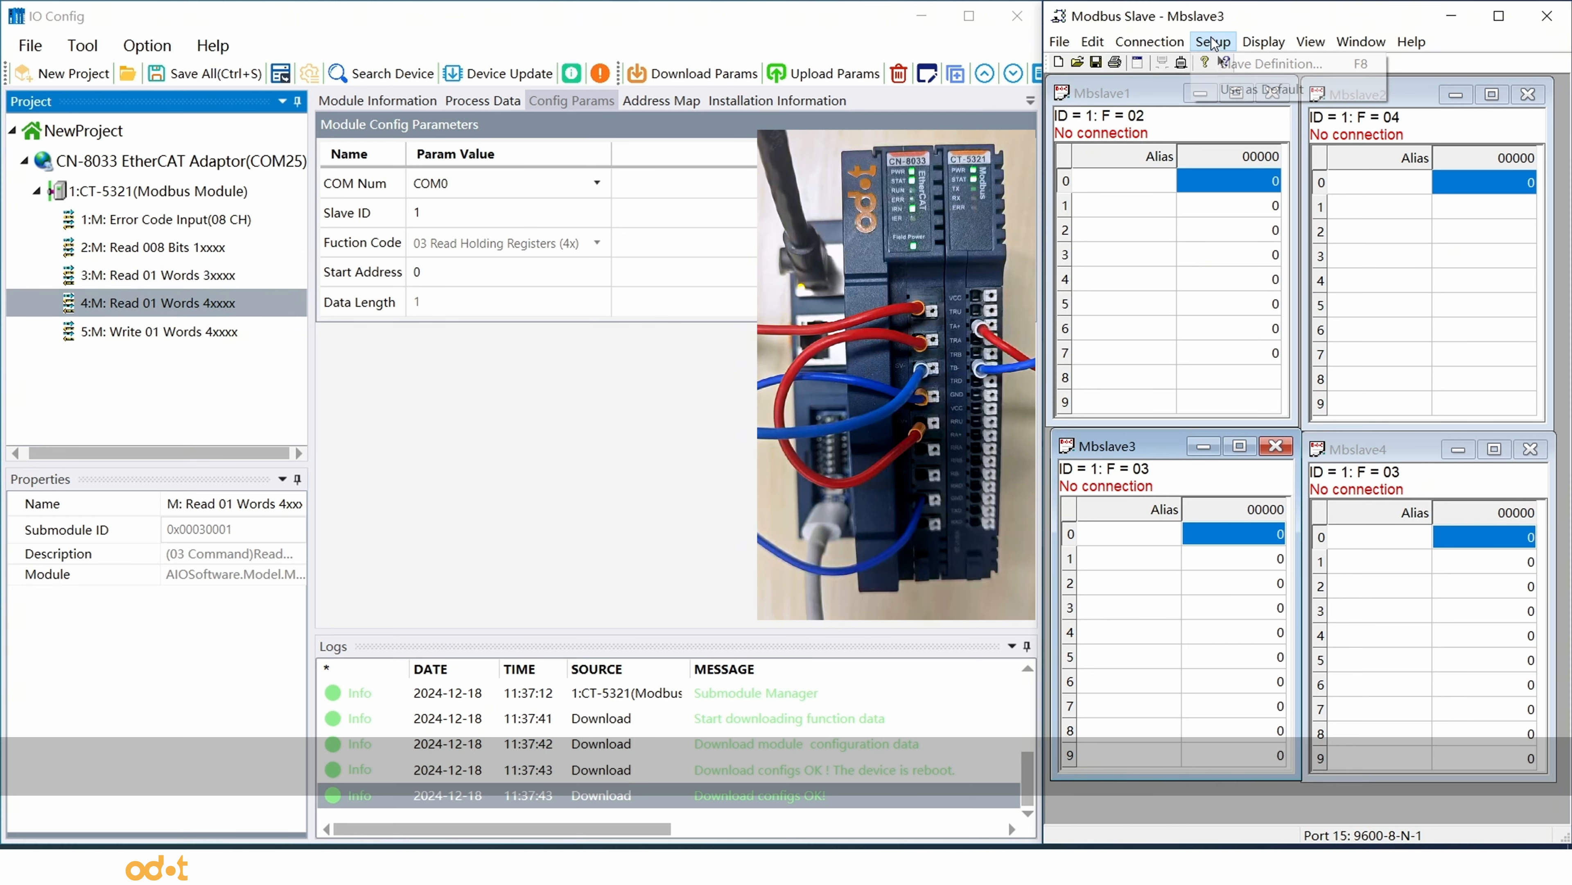
{"action": "left_click", "coordinate": [1262, 64]}
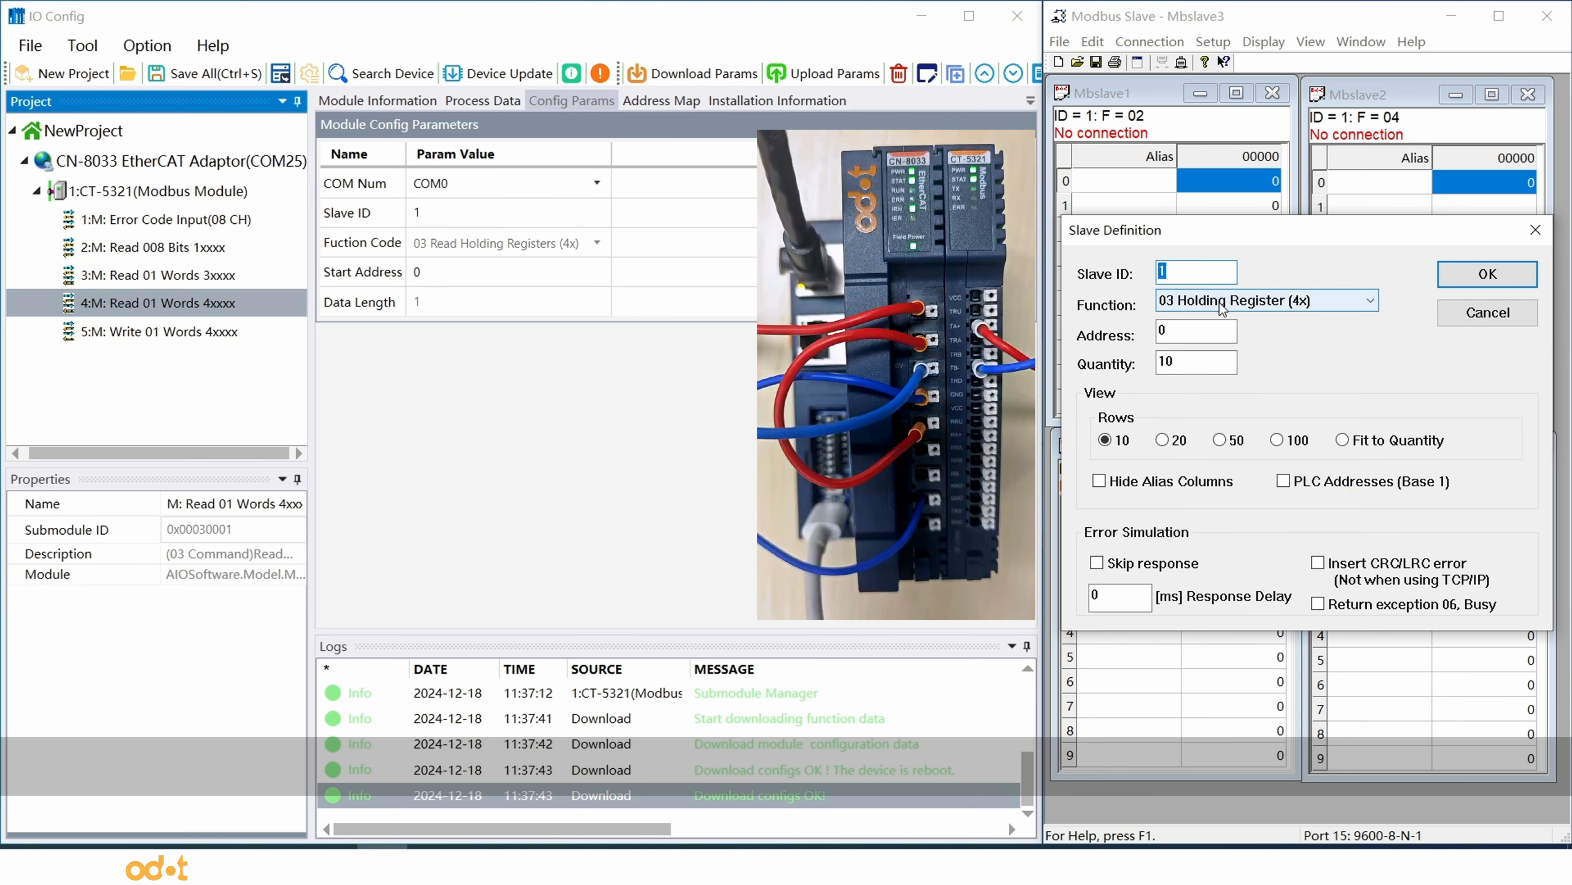
{"action": "left_click", "coordinate": [1221, 304]}
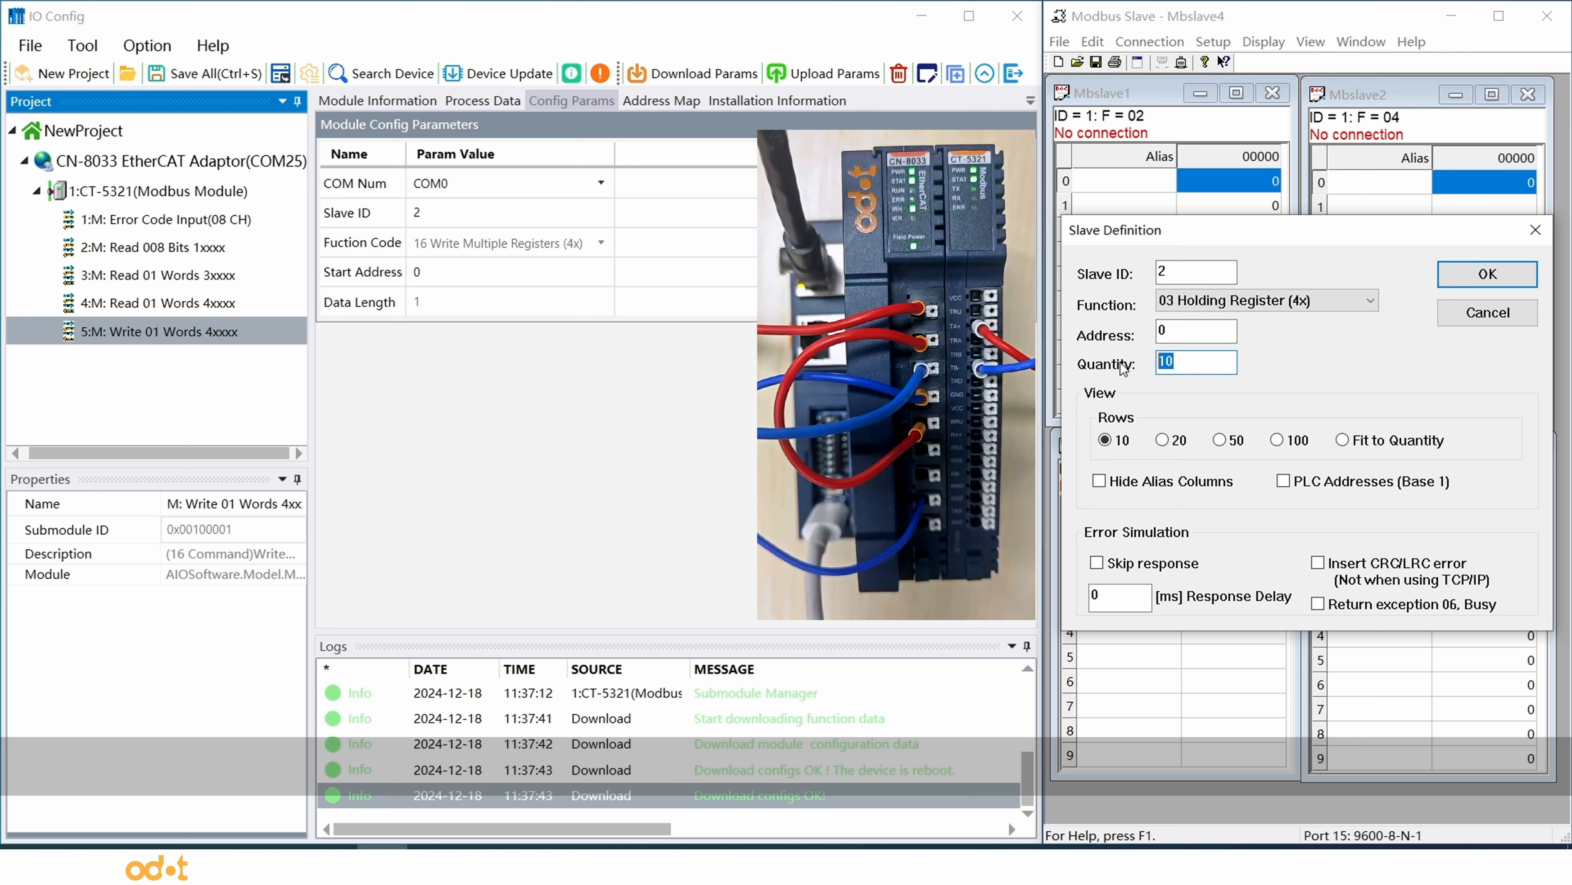
{"action": "left_click", "coordinate": [1441, 274]}
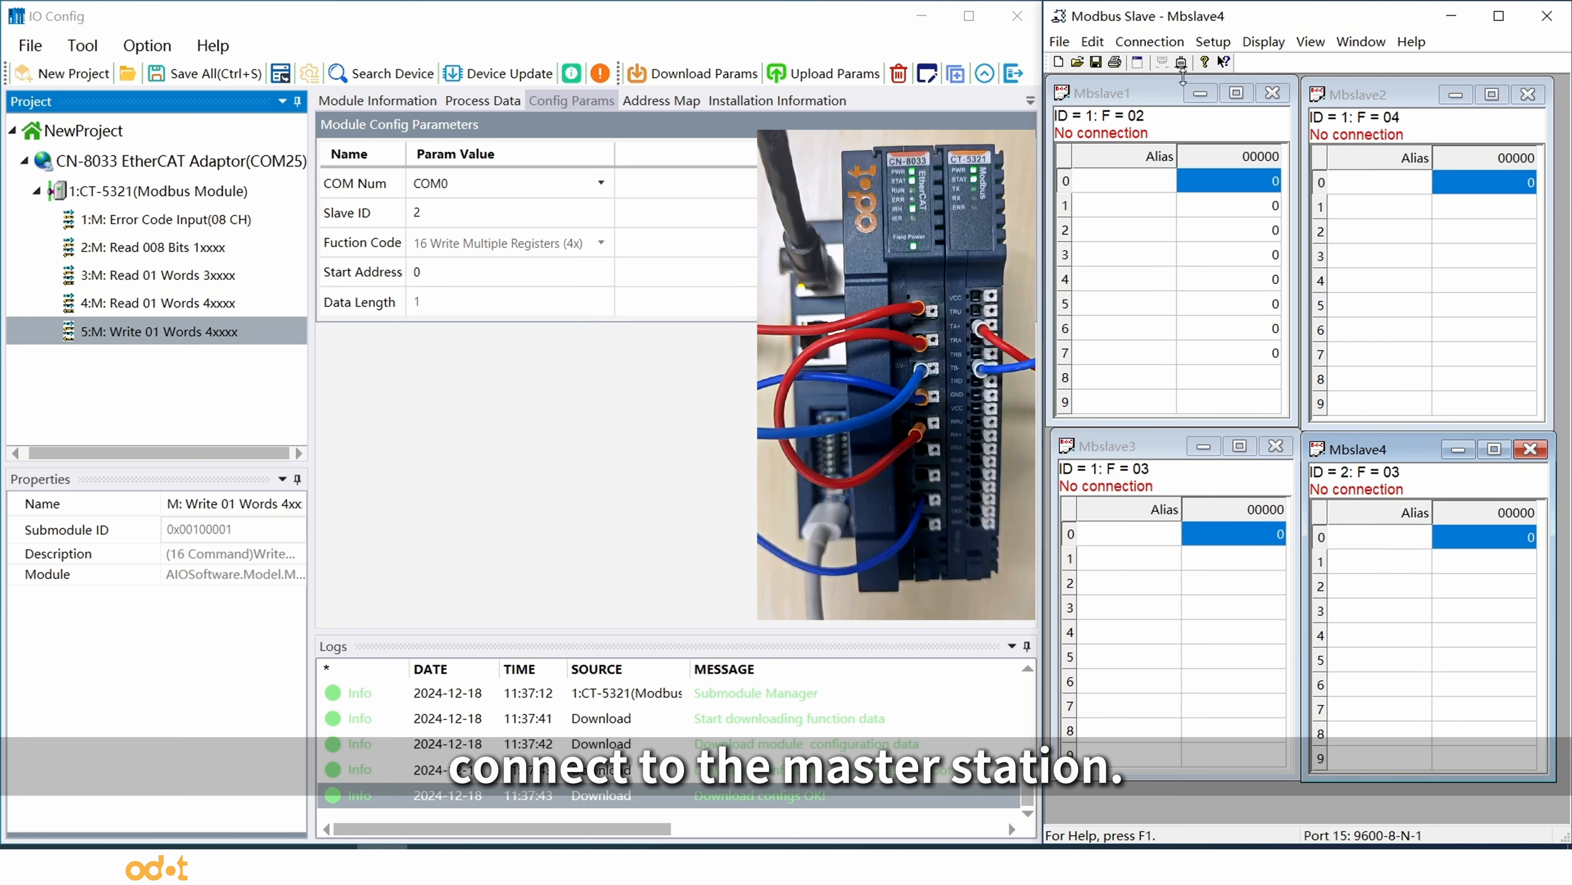
Connect Modbus Slave through USB-SERIAL CH340 (COM15) in RTU mode at 9600 baud, 8 data bits, no parity, 1 stop bit, and bring the CN-8033 online
{"action": "left_click", "coordinate": [1148, 42]}
{"action": "left_click", "coordinate": [1170, 62]}
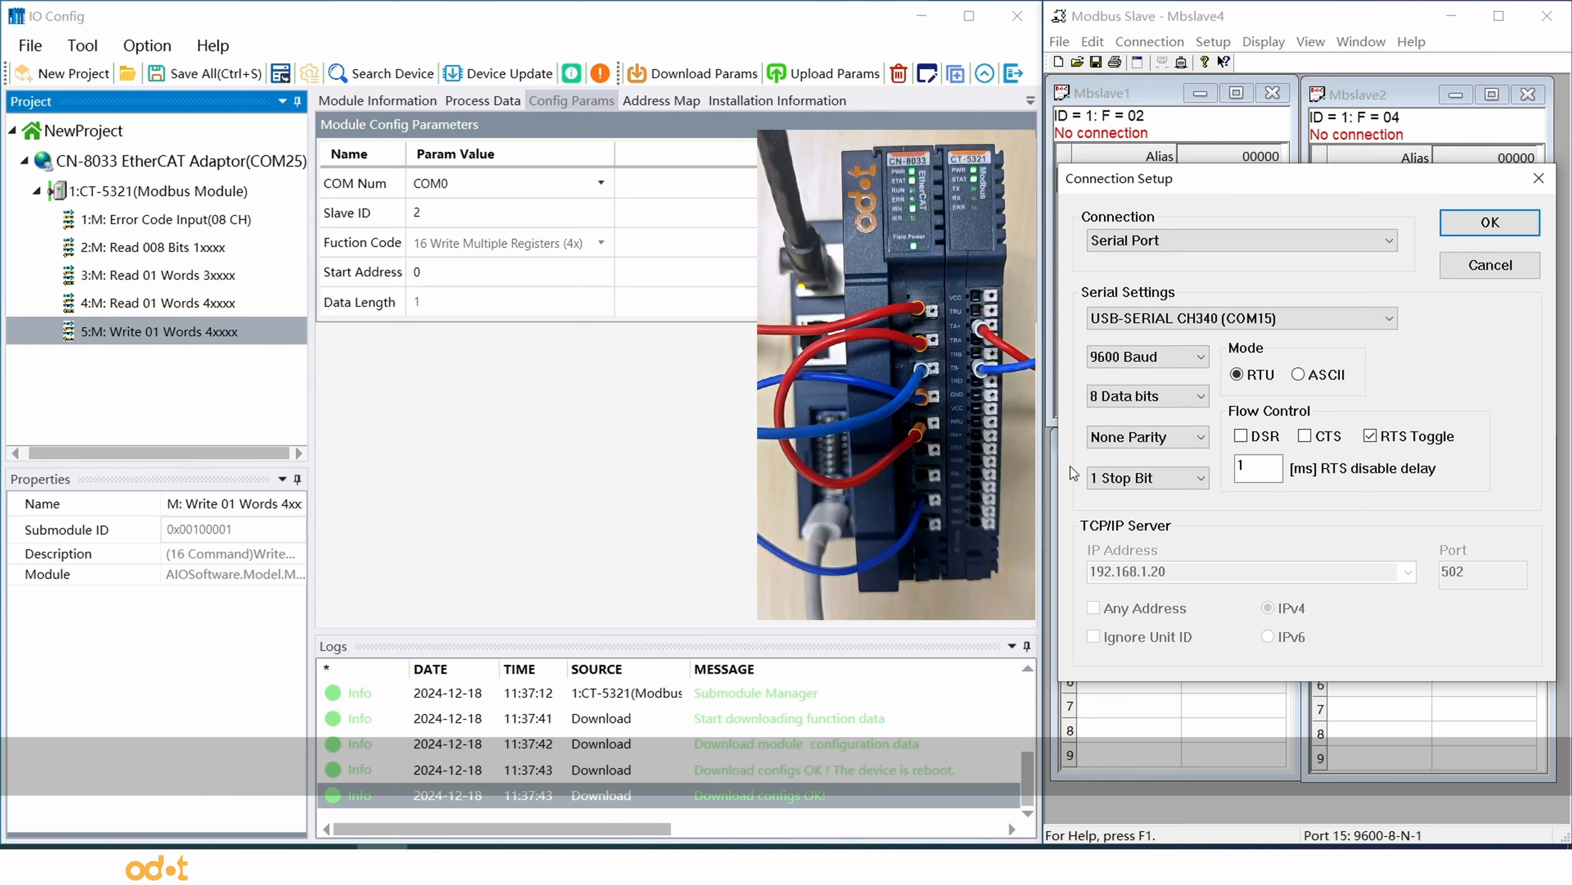
{"action": "left_click", "coordinate": [1476, 225]}
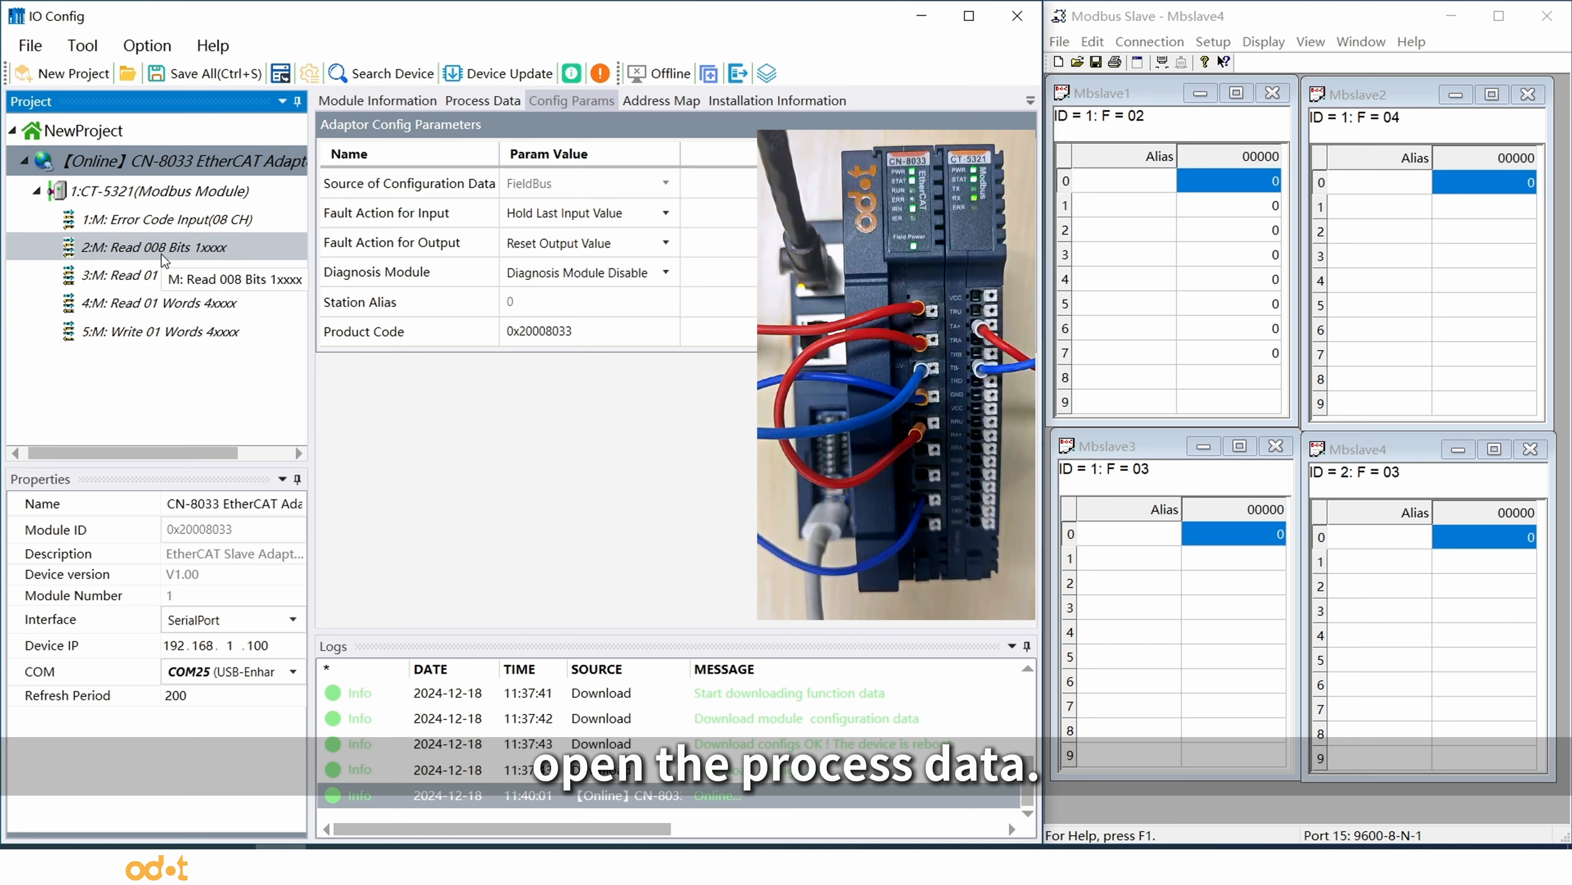
Open the process data of submodule Read 008 Bits 1xxxx and set inputs 0, 6 and 7 in Mbslave1 to 1
{"action": "left_click", "coordinate": [235, 246]}
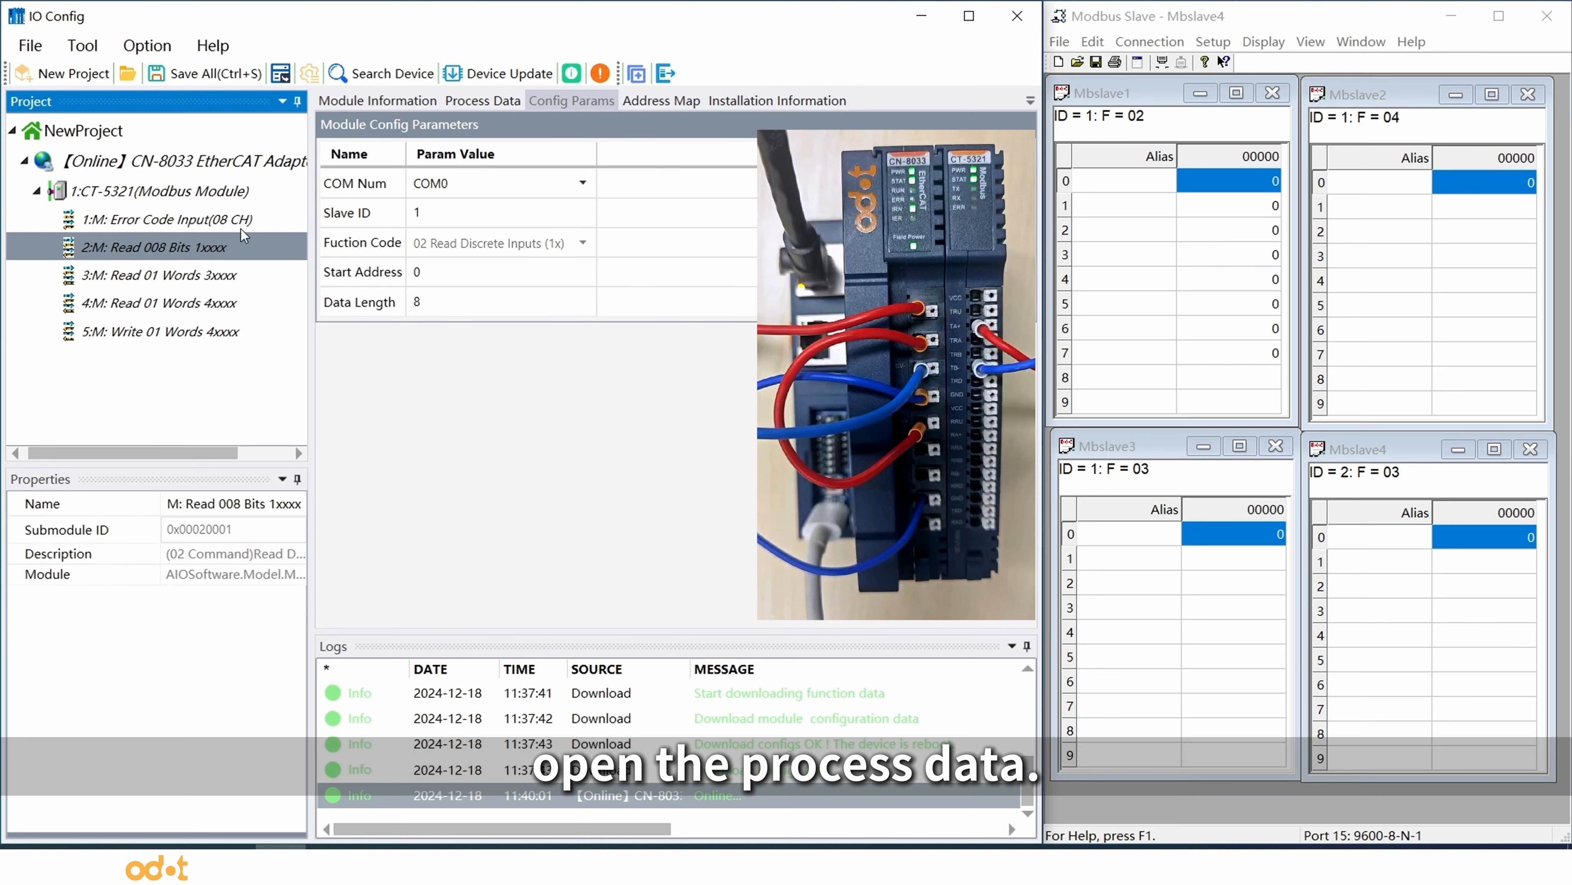
{"action": "left_click", "coordinate": [487, 102]}
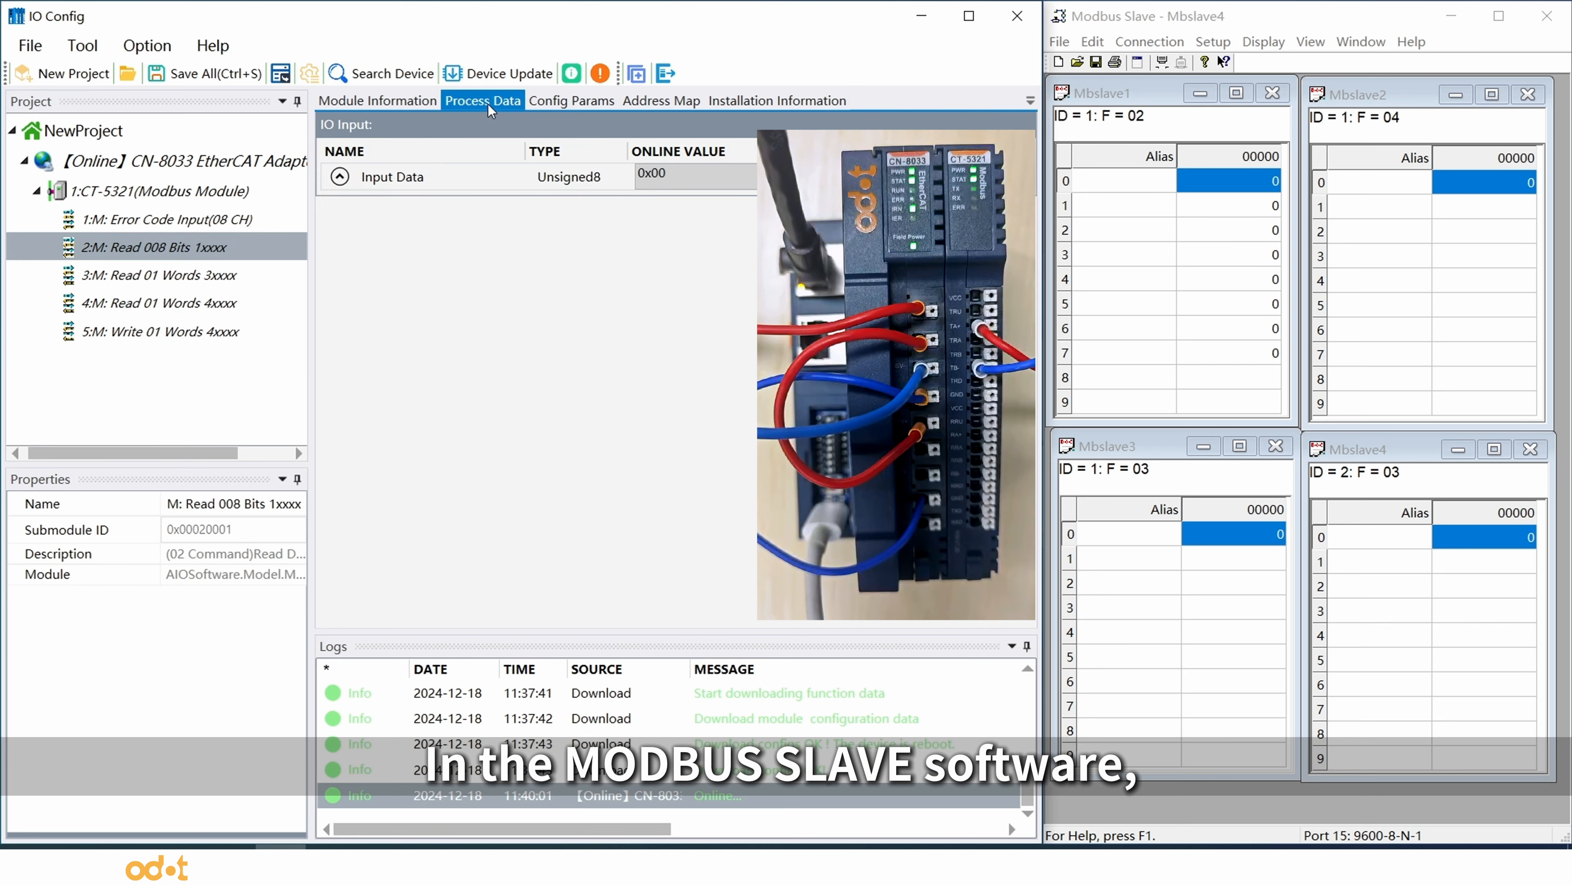
{"action": "double_click", "coordinate": [1251, 179]}
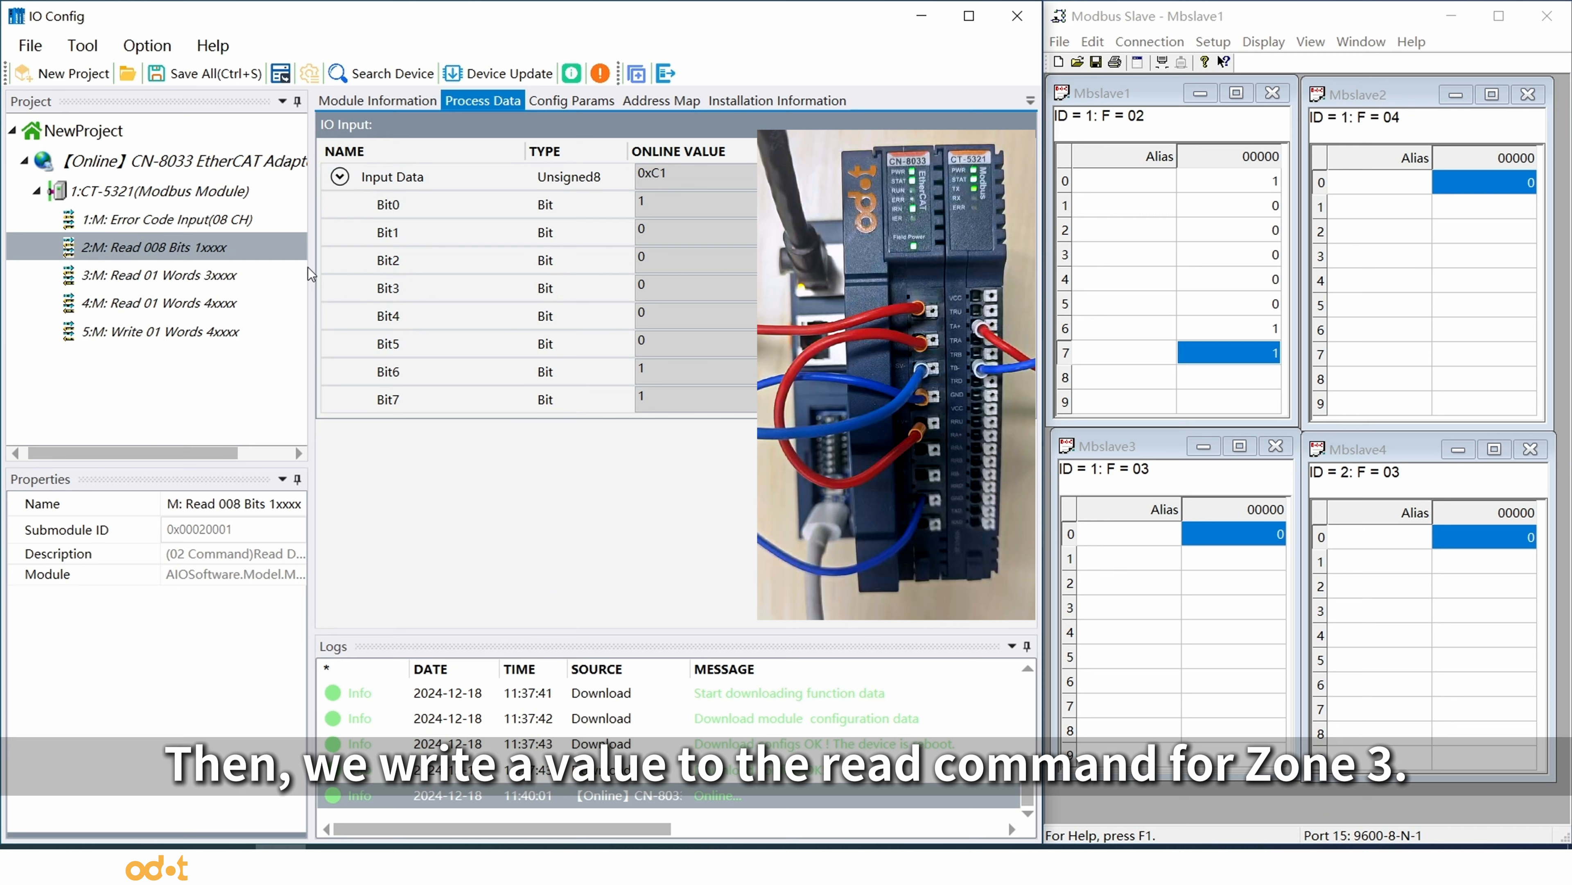
Select submodule Read 01 Words 3xxxx, set register 0 in Mbslave2 to 654, and switch the input data display from hexadecimal to decimal
{"action": "left_click", "coordinate": [254, 275]}
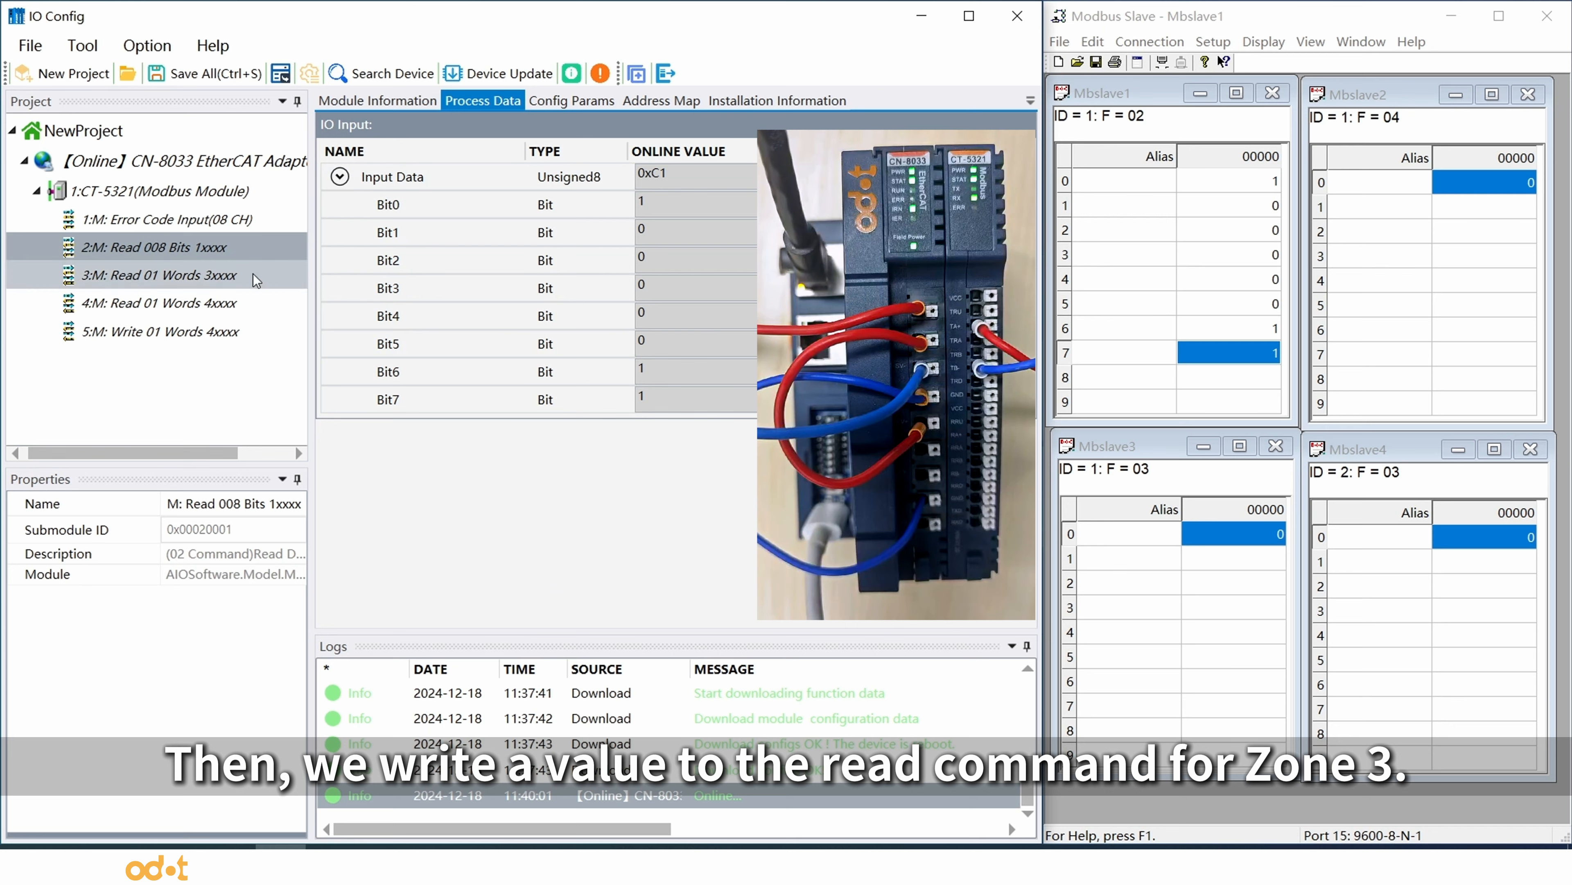
{"action": "double_click", "coordinate": [1462, 191]}
{"action": "type", "text": "654"}
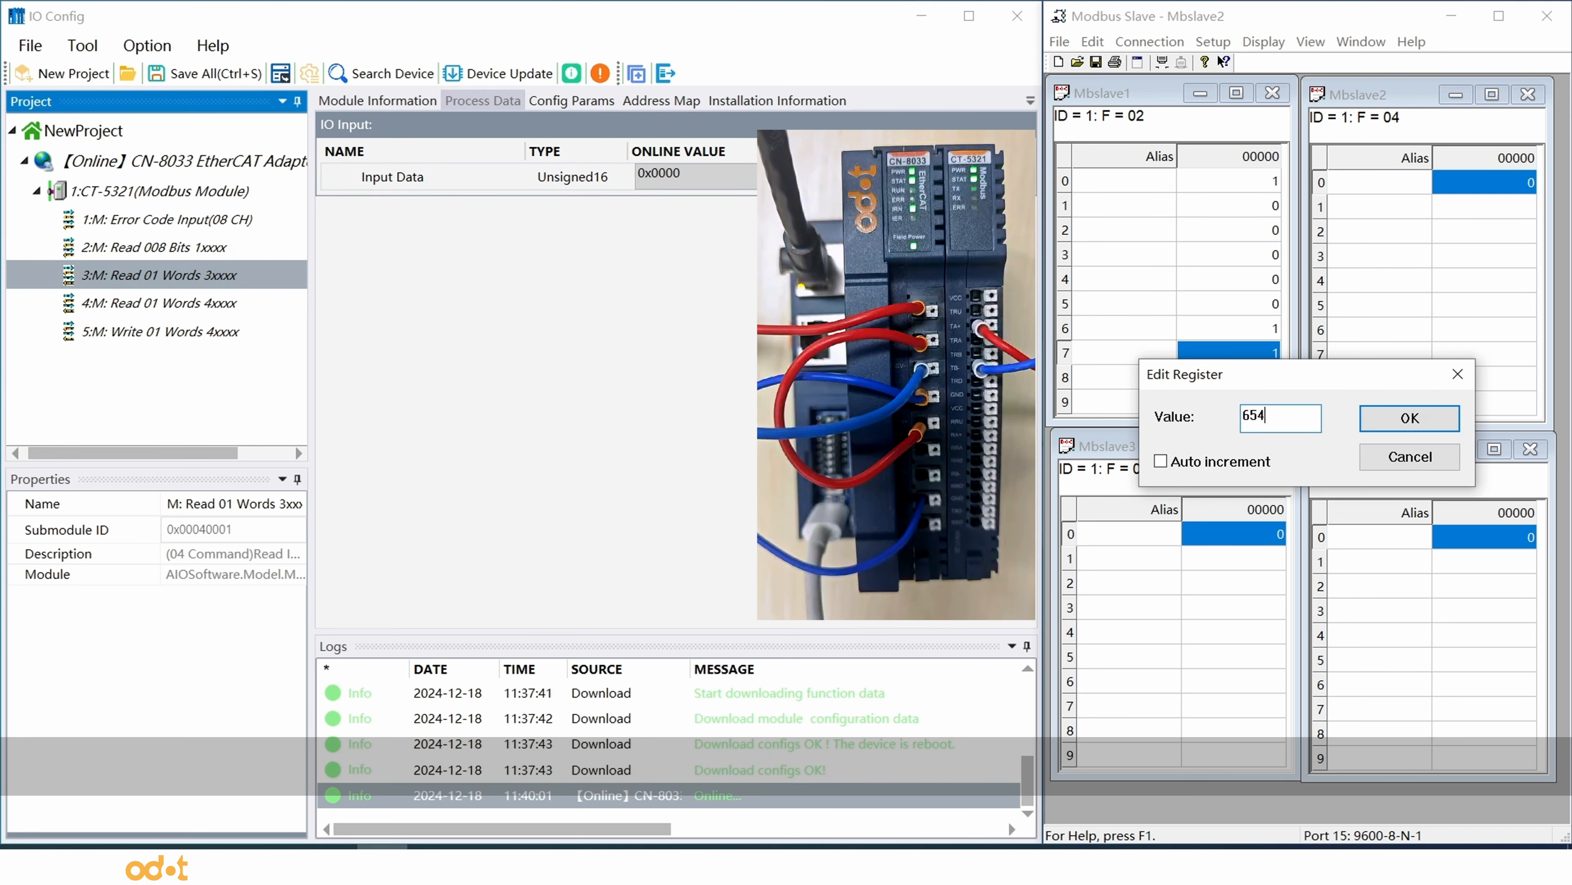
{"action": "left_click", "coordinate": [1410, 418]}
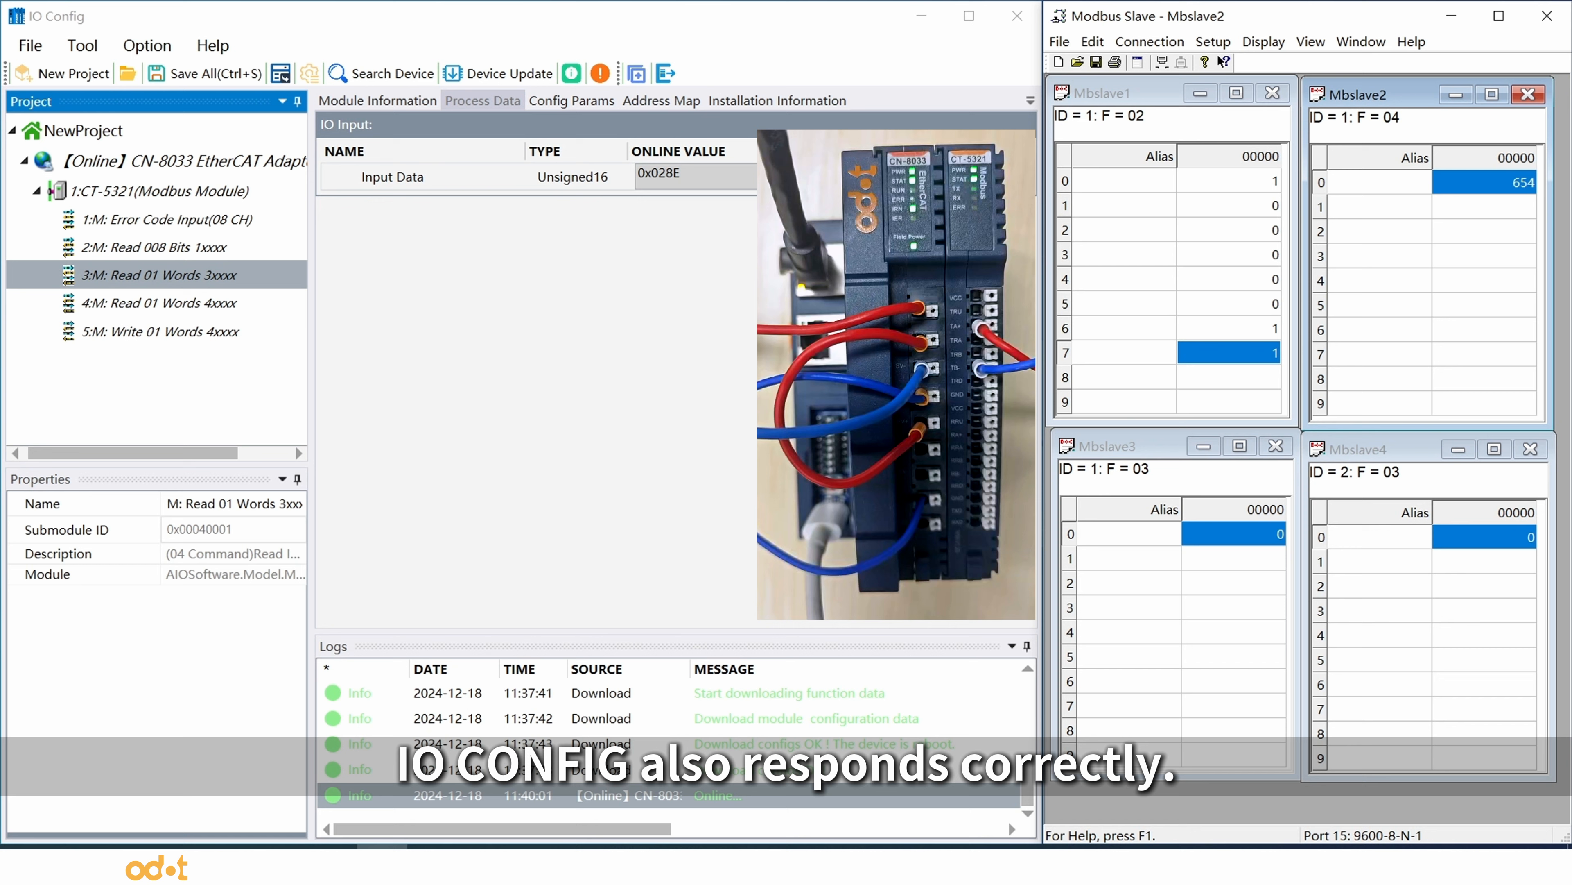
{"action": "right_click", "coordinate": [719, 176]}
{"action": "left_click", "coordinate": [743, 199]}
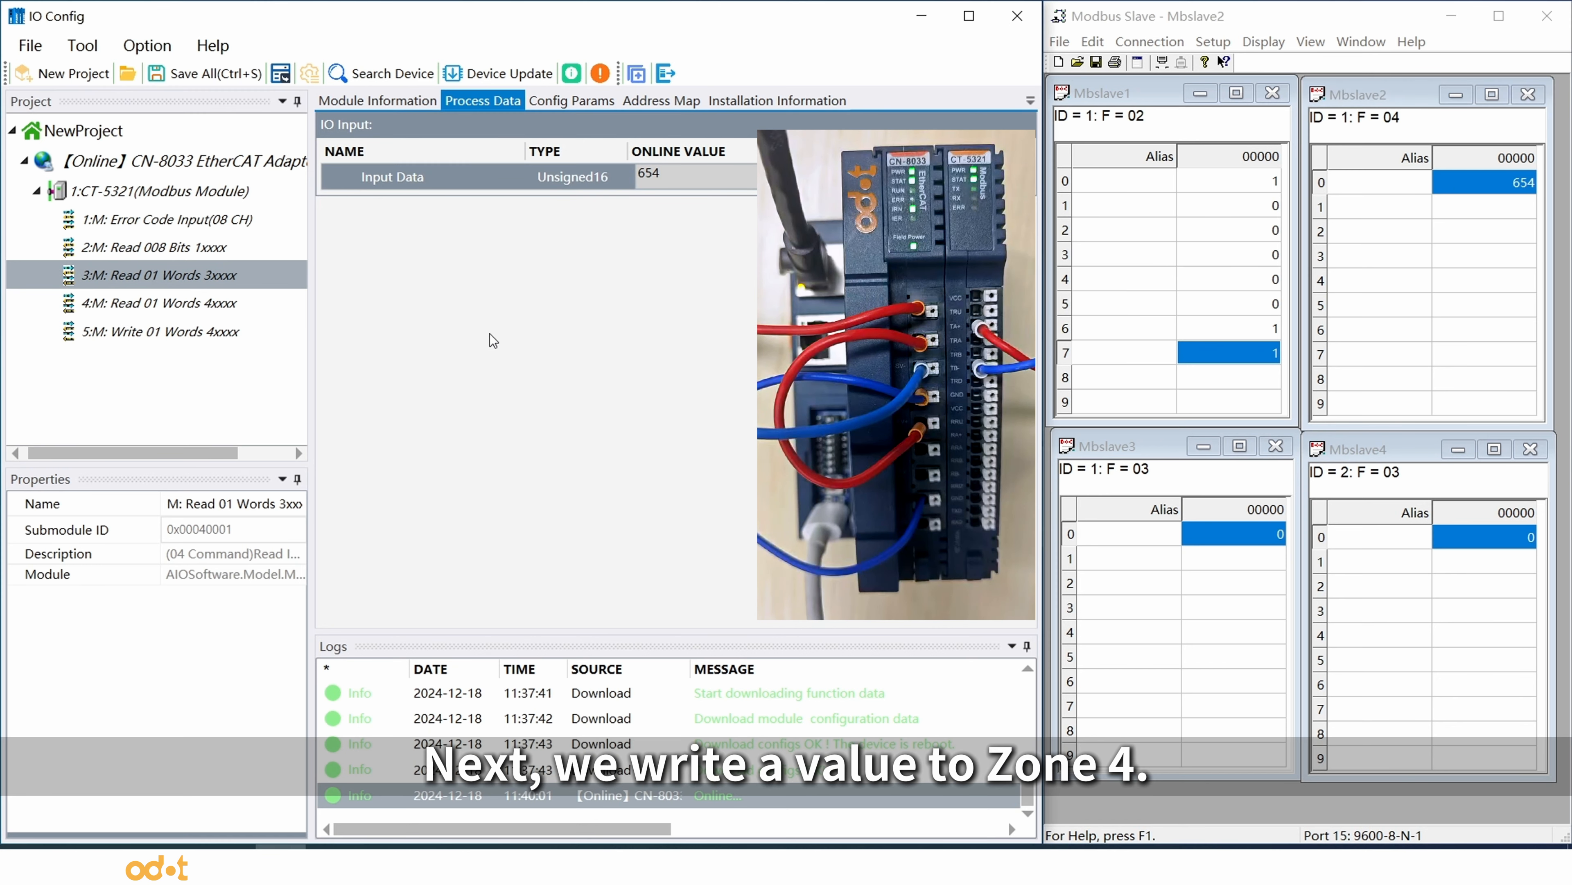
Select submodule Read 01 Words 4xxxx, set register 0 in Mbslave3 to 9876, and show its input data in decimal
{"action": "left_click", "coordinate": [224, 305]}
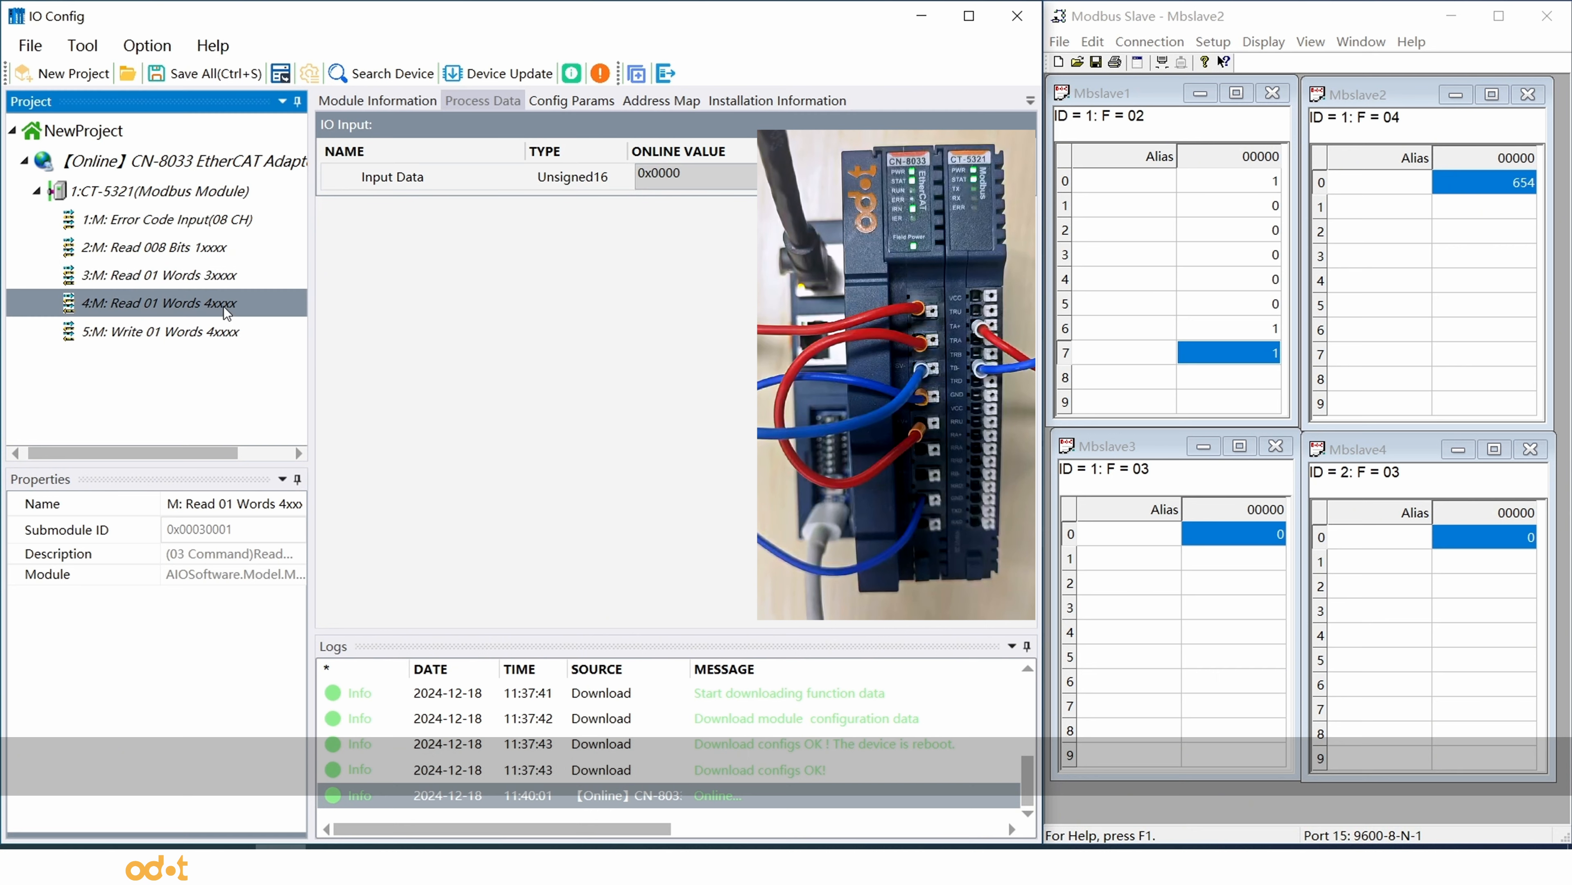
{"action": "double_click", "coordinate": [1224, 537]}
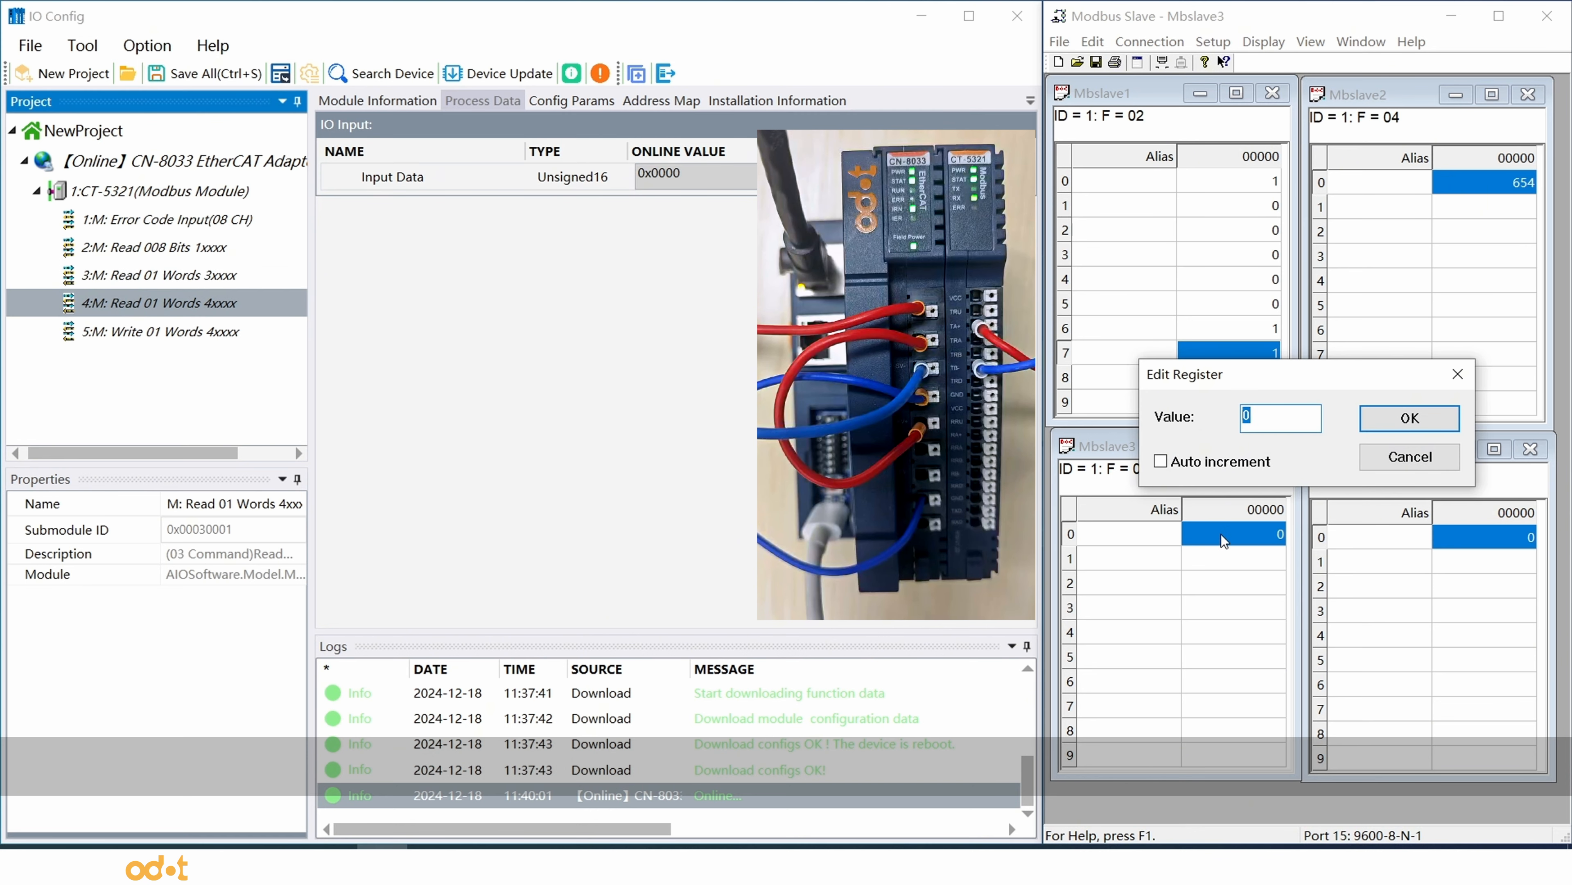
{"action": "type", "text": "9876"}
{"action": "left_click", "coordinate": [1409, 417]}
{"action": "right_click", "coordinate": [692, 181]}
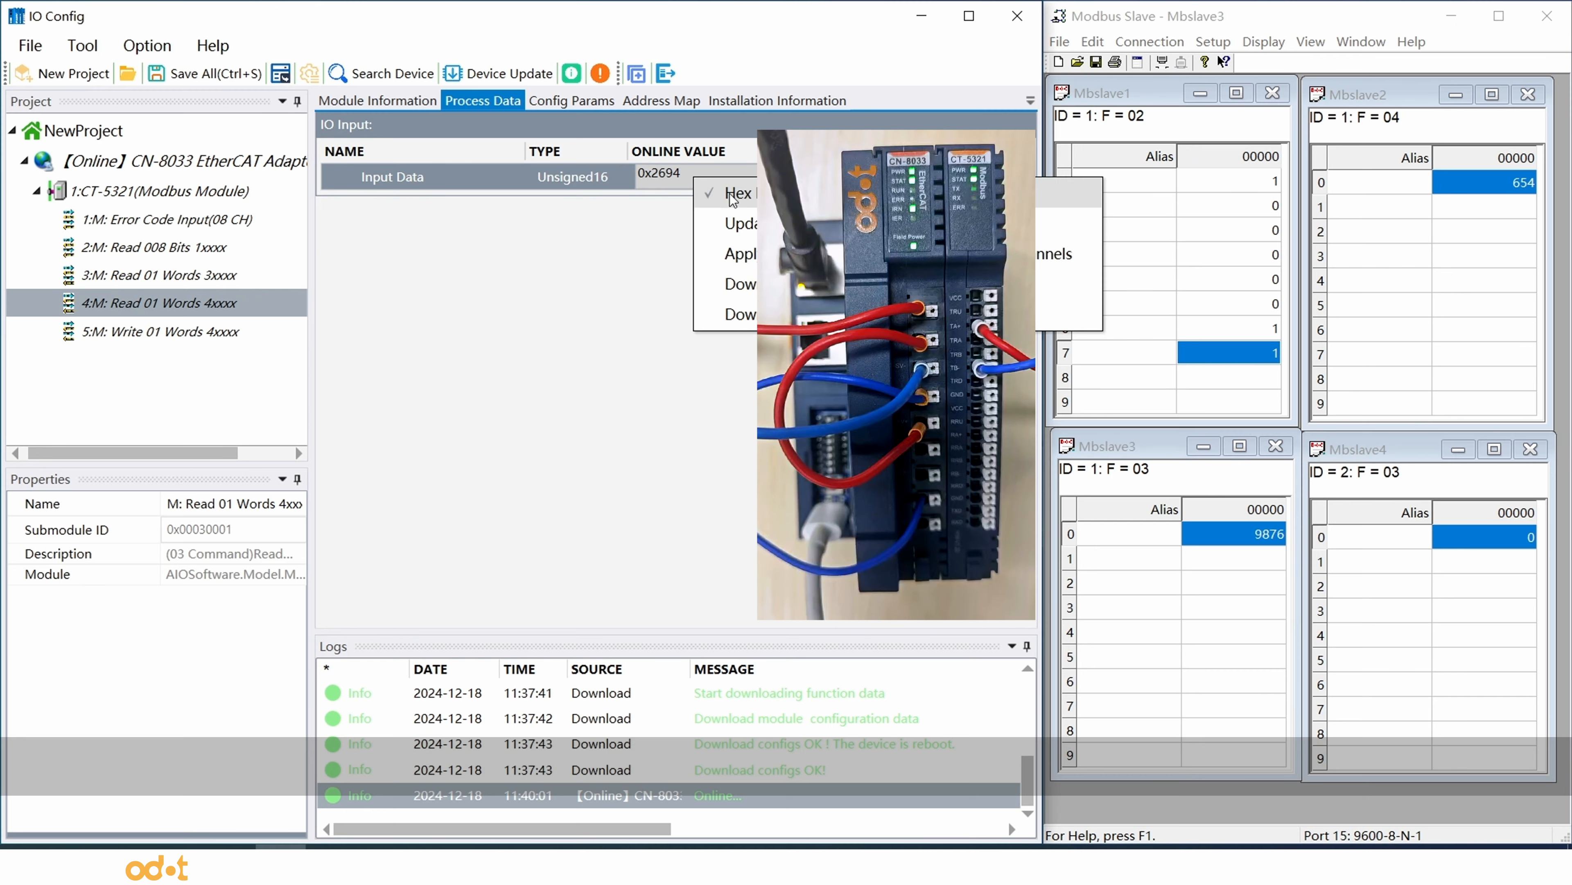
{"action": "left_click", "coordinate": [733, 194]}
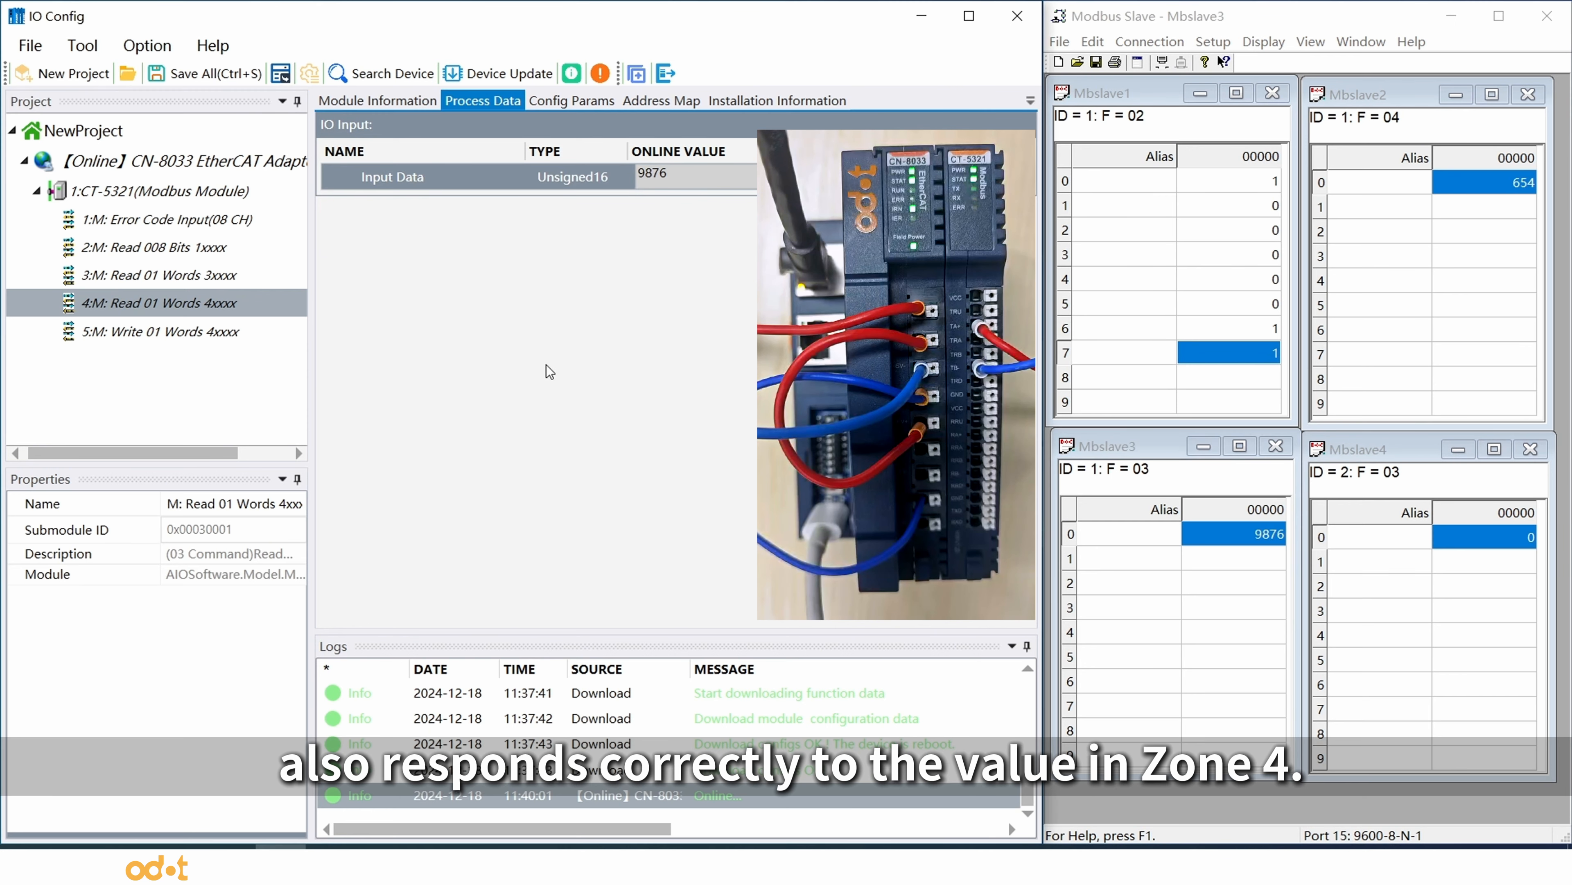
Select submodule Write 01 Words 4xxxx, switch its output data display to decimal, and download all values to the device
{"action": "left_click", "coordinate": [197, 339]}
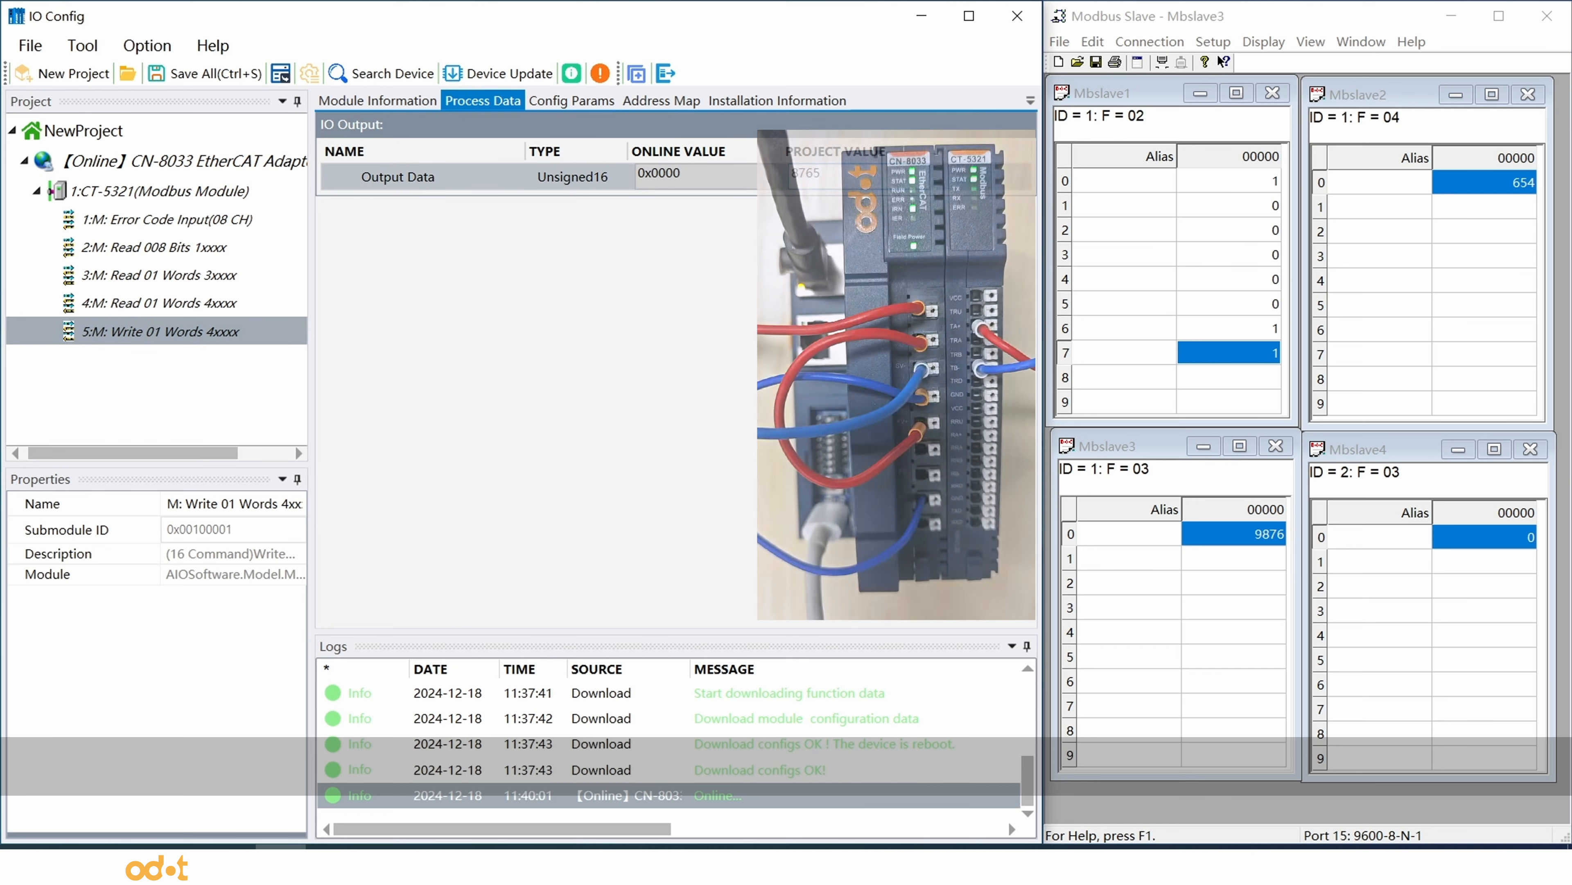
{"action": "right_click", "coordinate": [853, 170]}
{"action": "left_click", "coordinate": [888, 182]}
{"action": "right_click", "coordinate": [852, 177]}
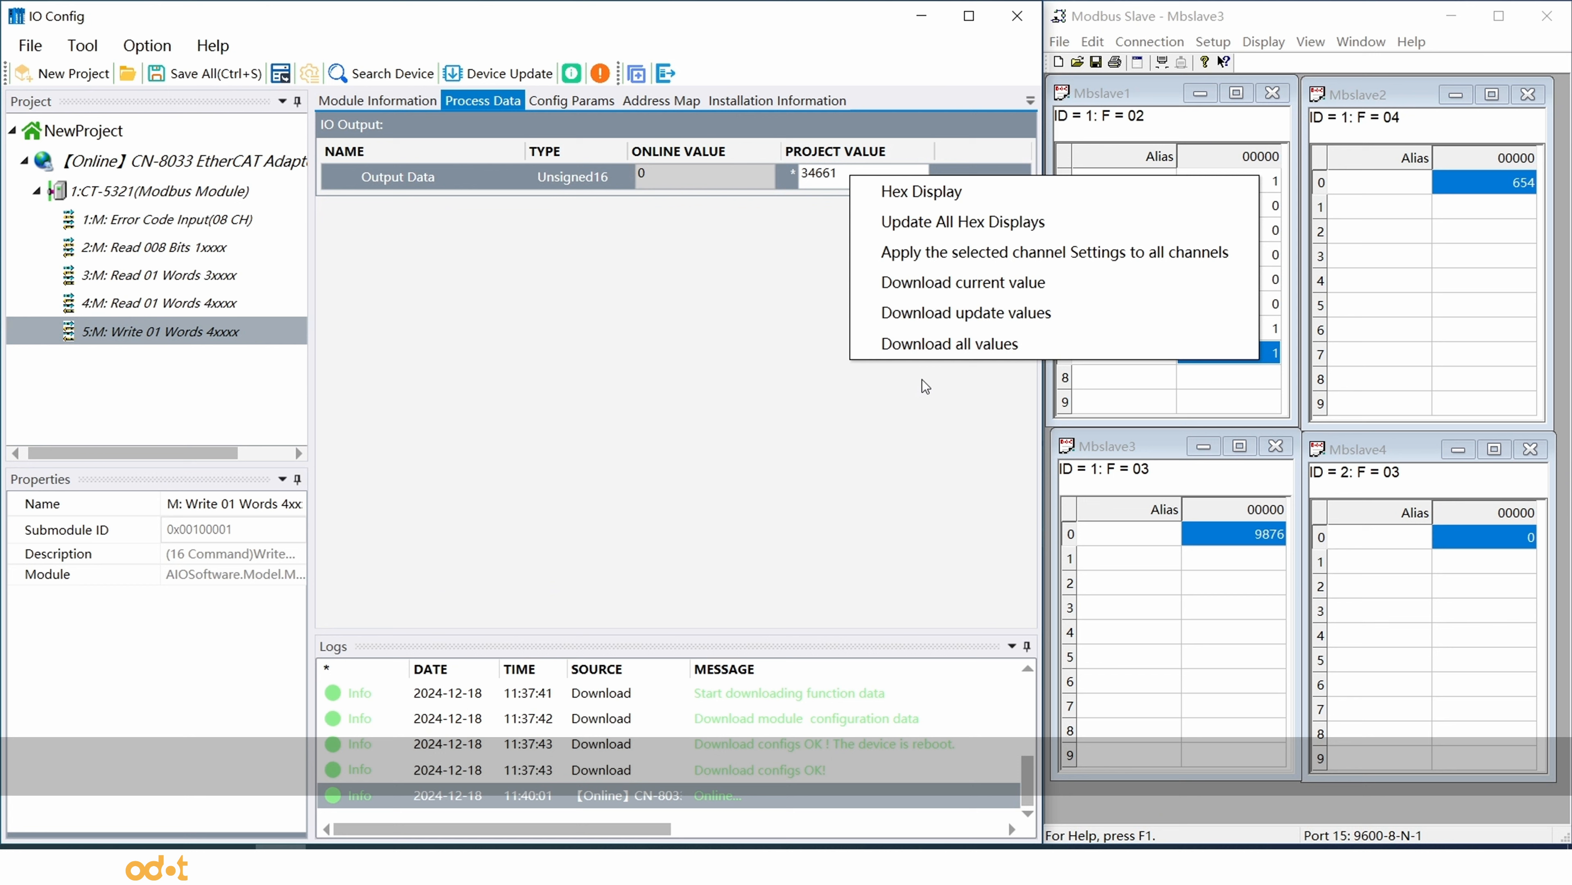
{"action": "left_click", "coordinate": [923, 344]}
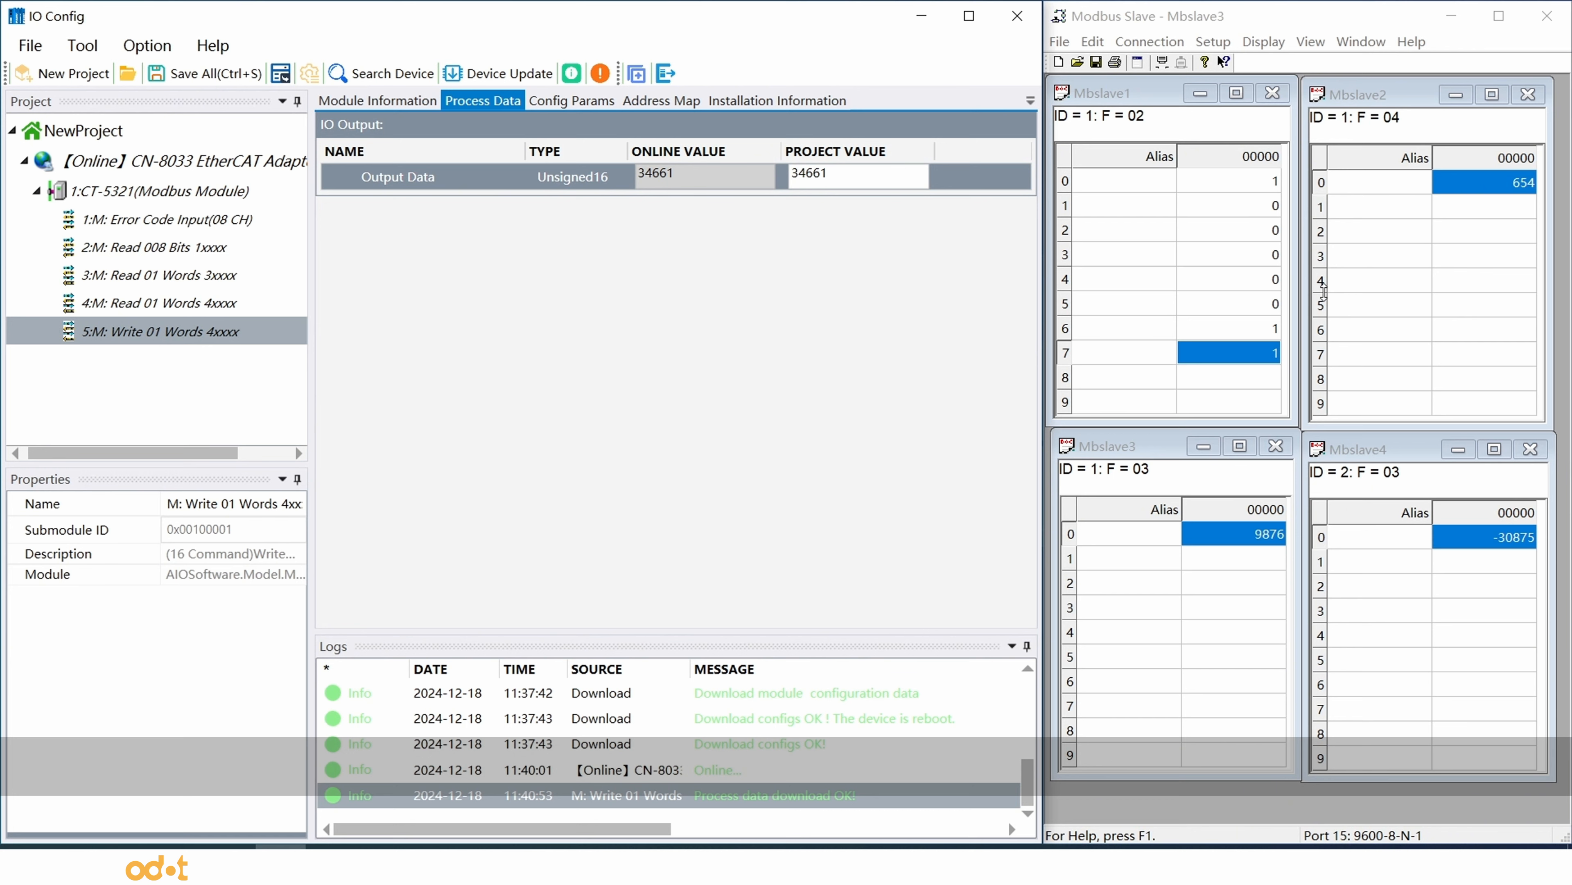
Set the project value of the output data to 654 and download all values to the device
{"action": "double_click", "coordinate": [837, 179]}
{"action": "type", "text": "654"}
{"action": "right_click", "coordinate": [835, 179]}
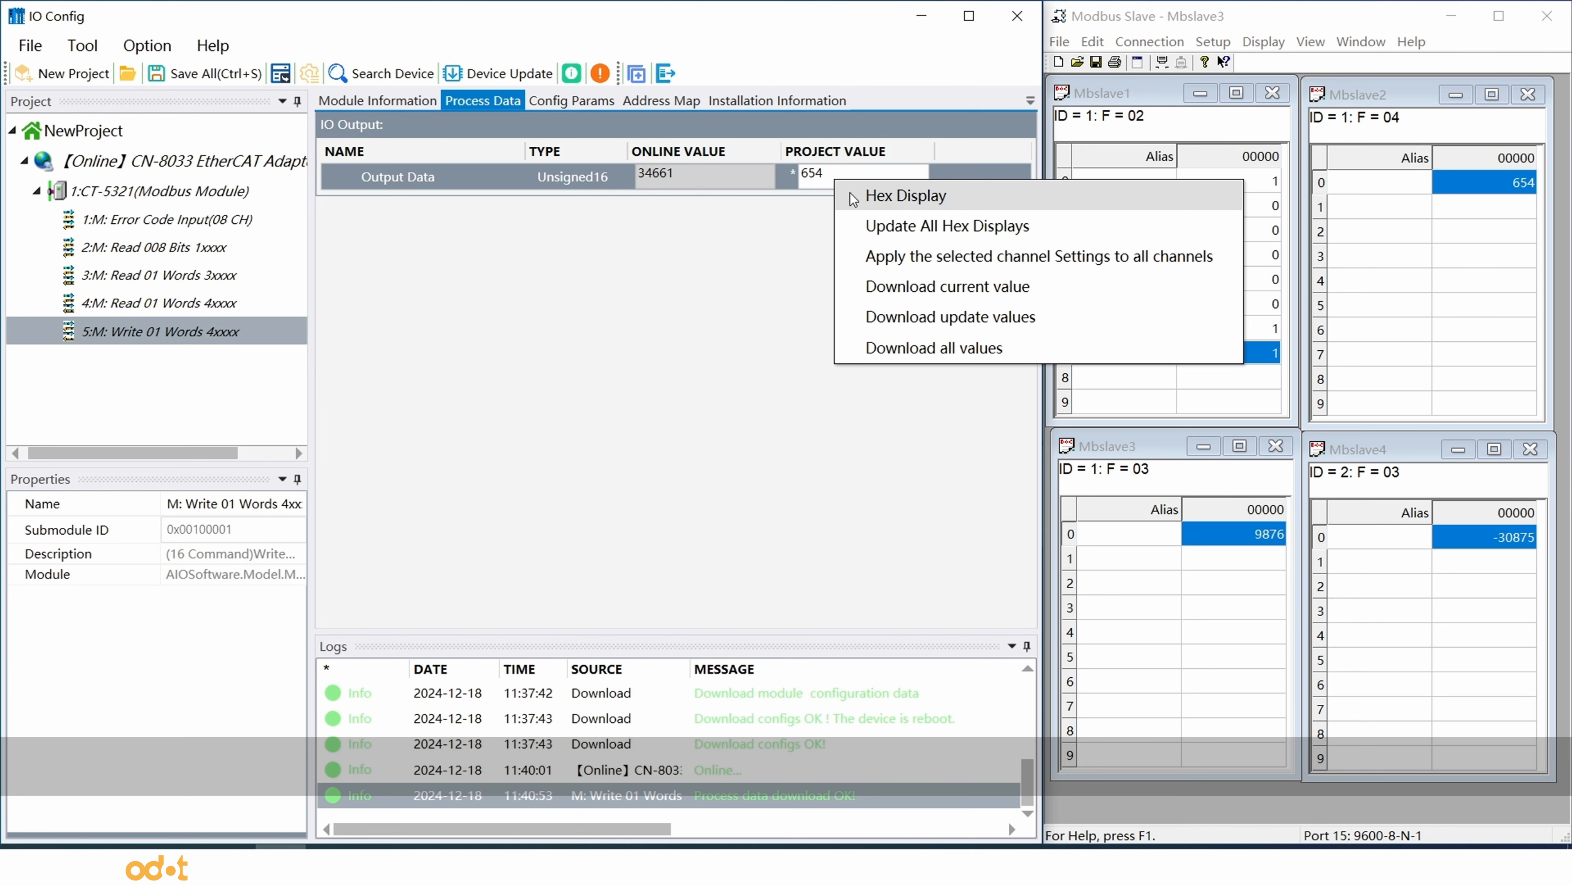
{"action": "left_click", "coordinate": [895, 351]}
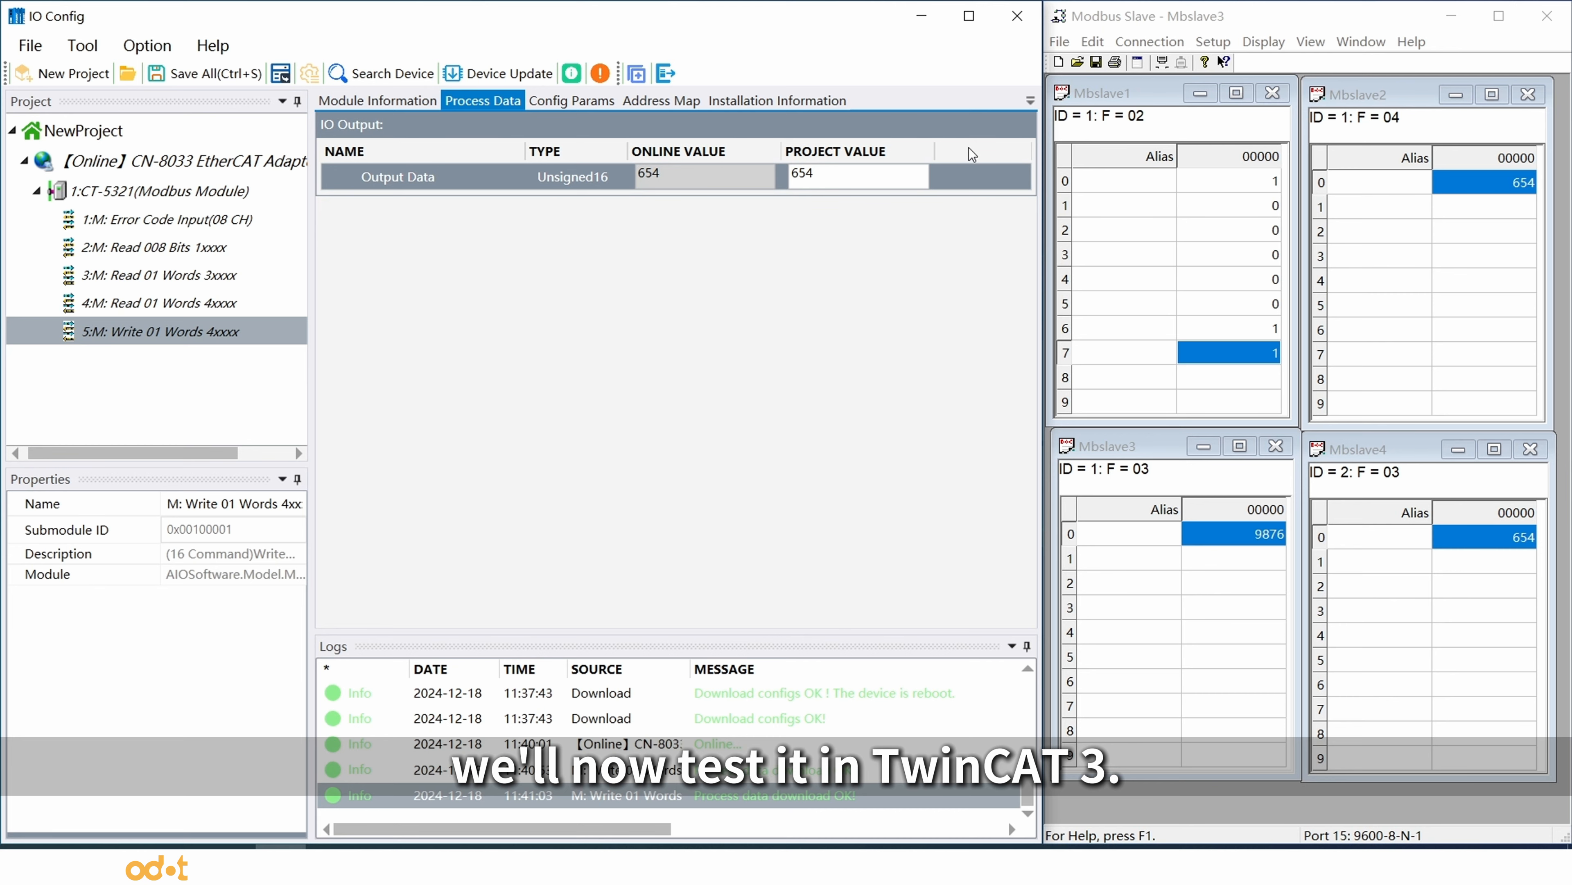
Switch to TcXaeShell, fit its window beside Modbus Slave, and create TwinCAT XAE project TwinCAT Project2 in C:\TW3\
{"action": "left_click", "coordinate": [920, 17]}
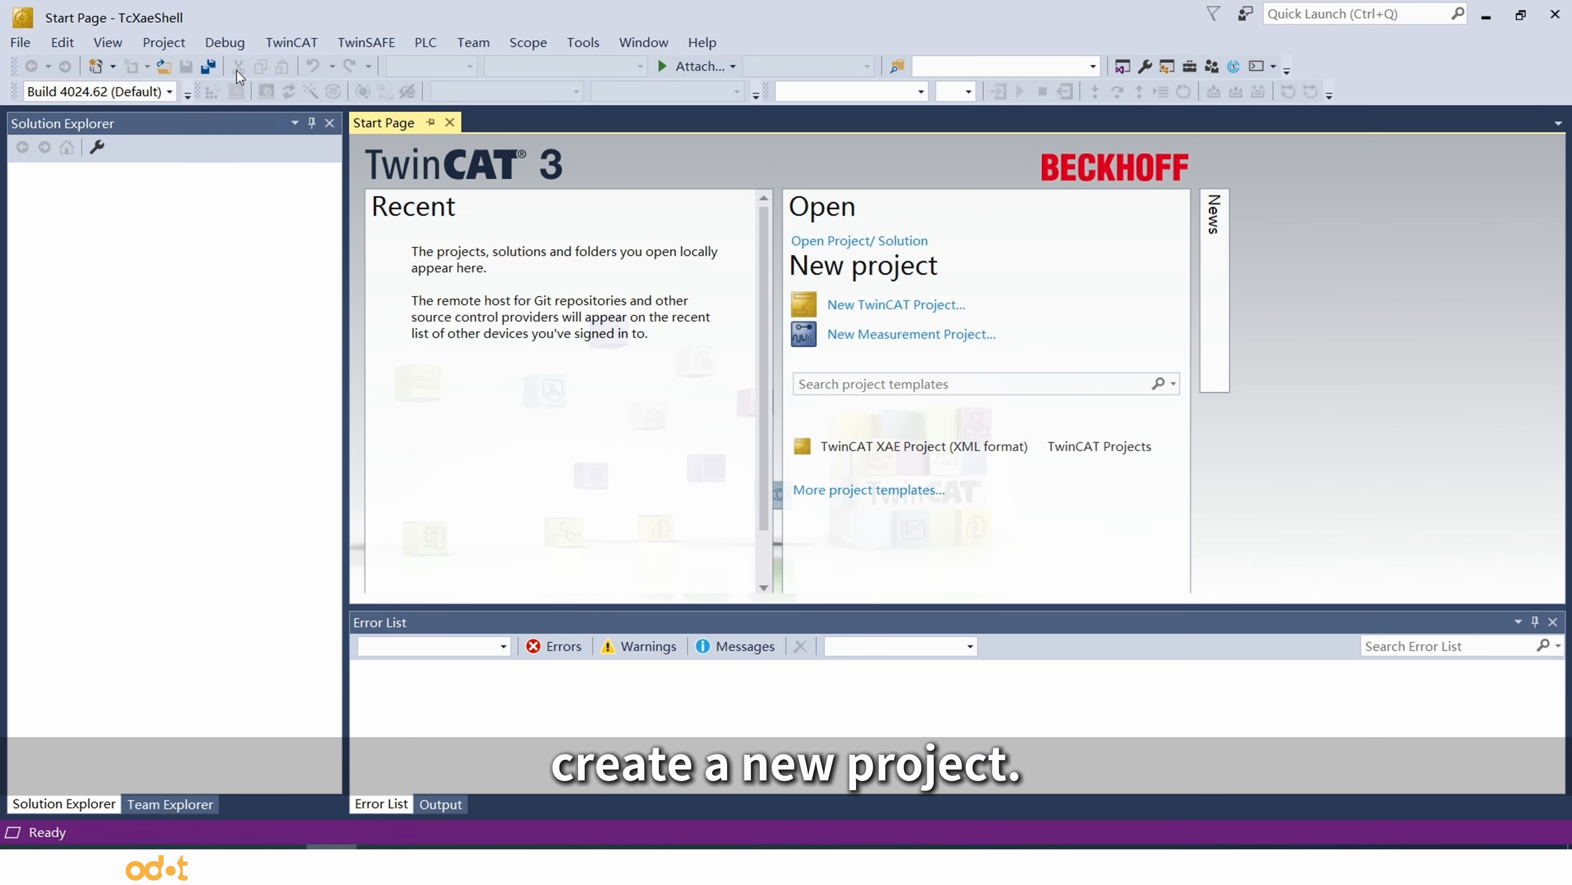
{"action": "left_click_drag", "start_coordinate": [926, 14], "coordinate": [4, 127]}
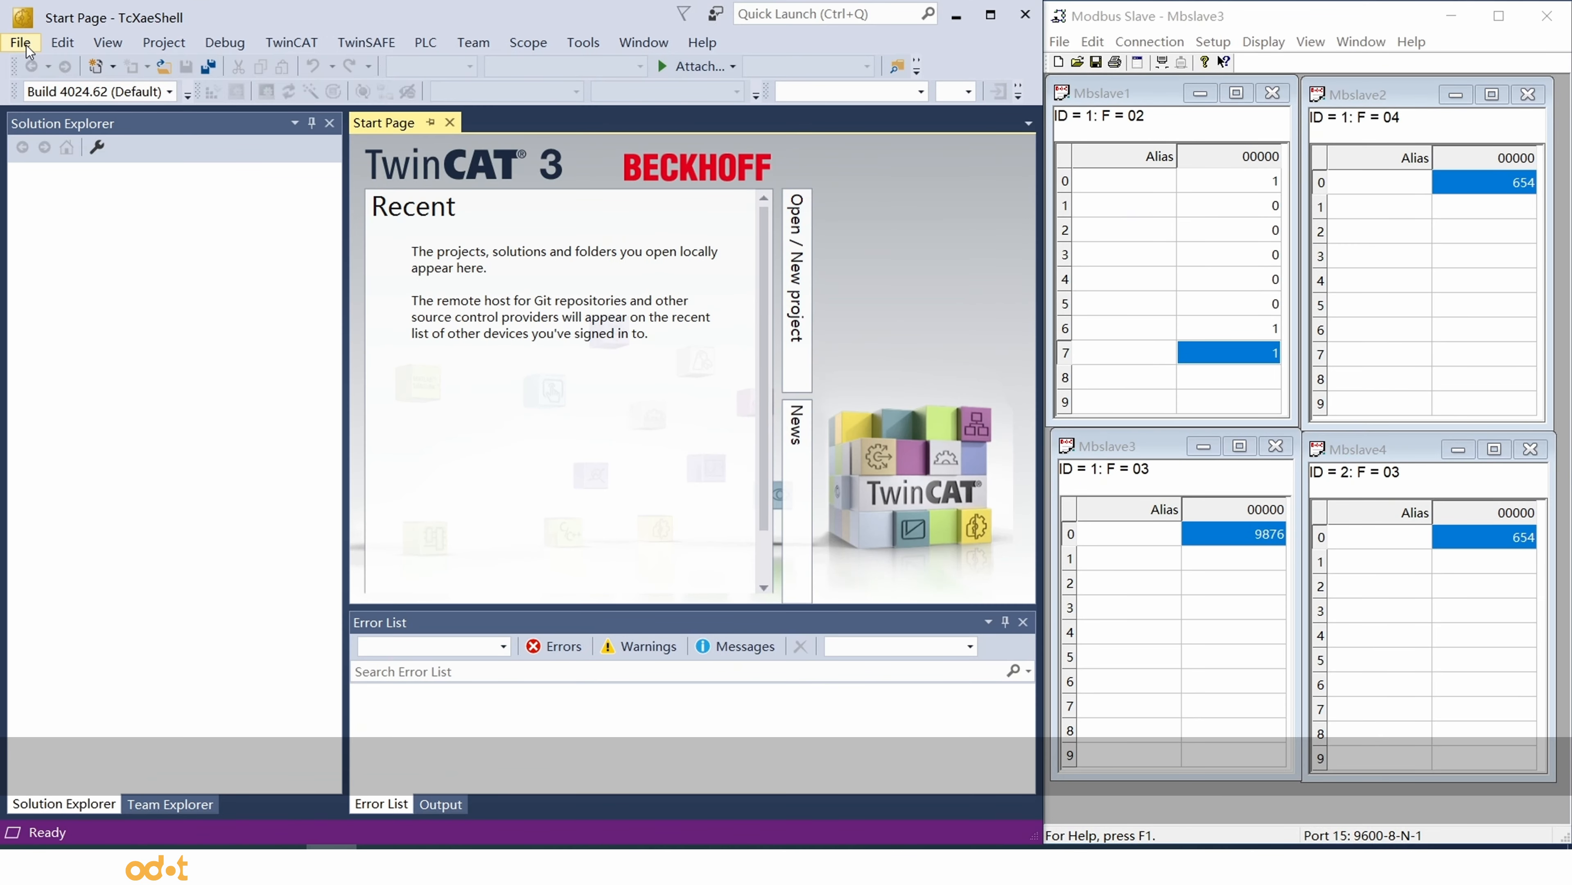
{"action": "left_click", "coordinate": [62, 42]}
{"action": "left_click", "coordinate": [20, 42]}
{"action": "mouse_move", "coordinate": [41, 65]}
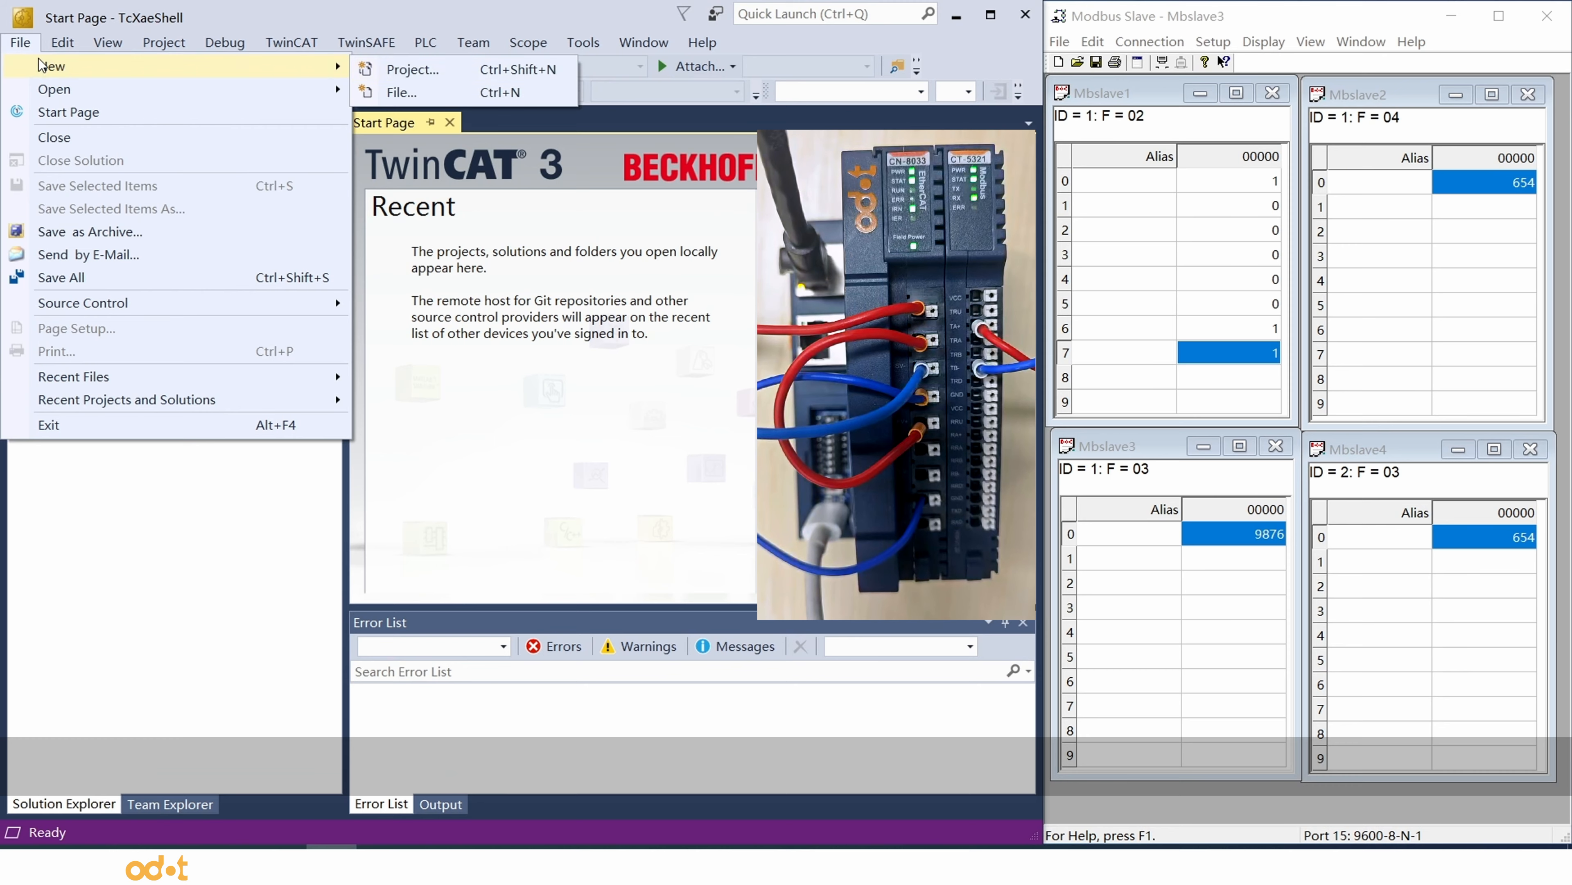
{"action": "left_click", "coordinate": [404, 70]}
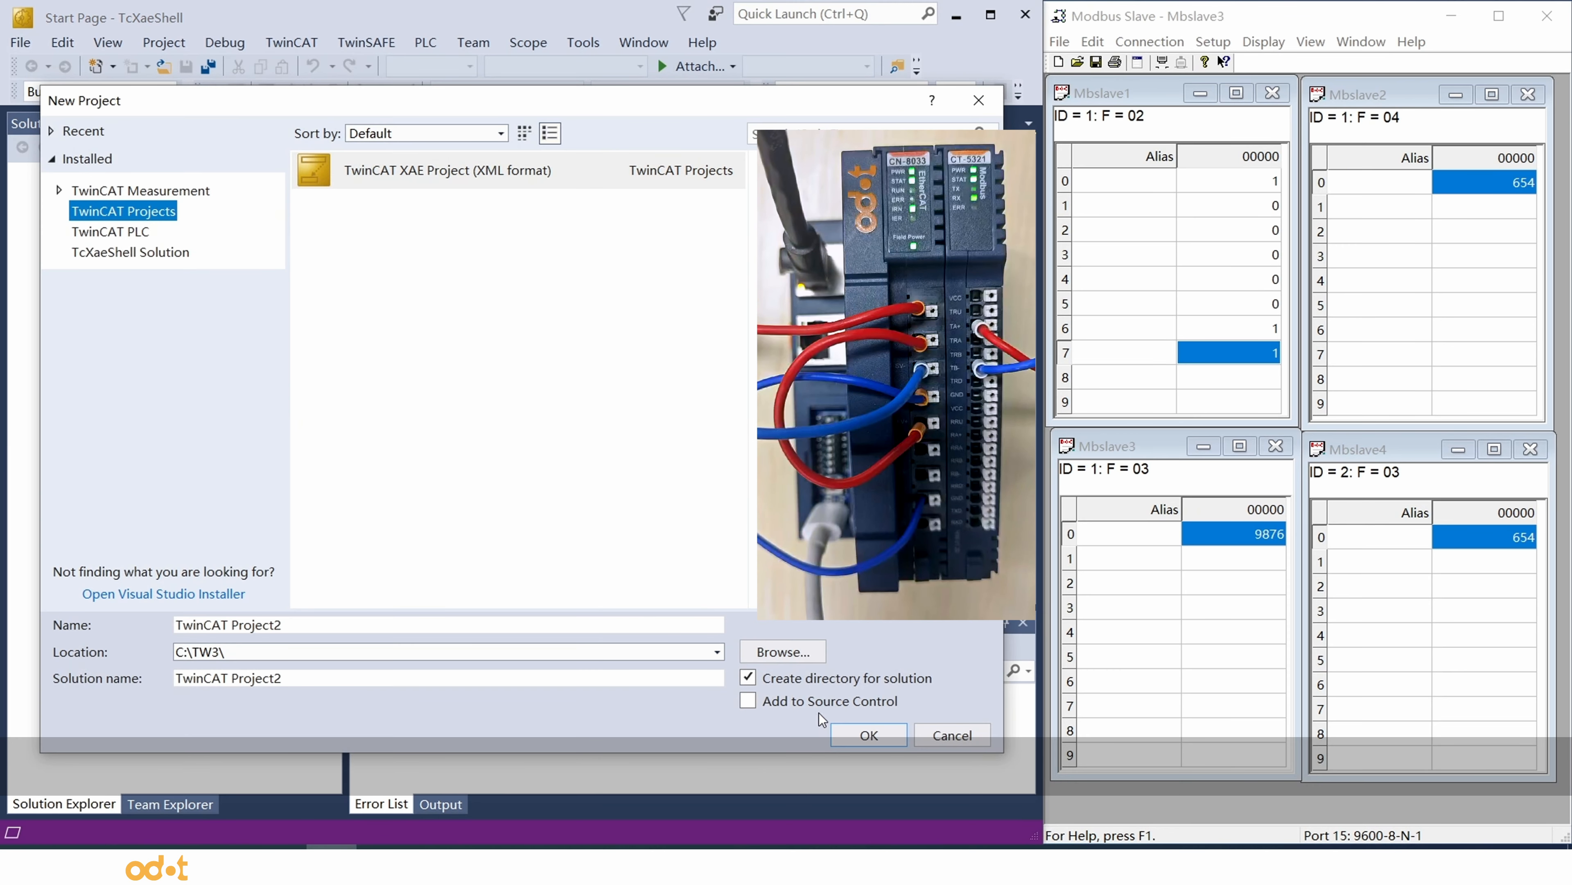
{"action": "left_click", "coordinate": [873, 734]}
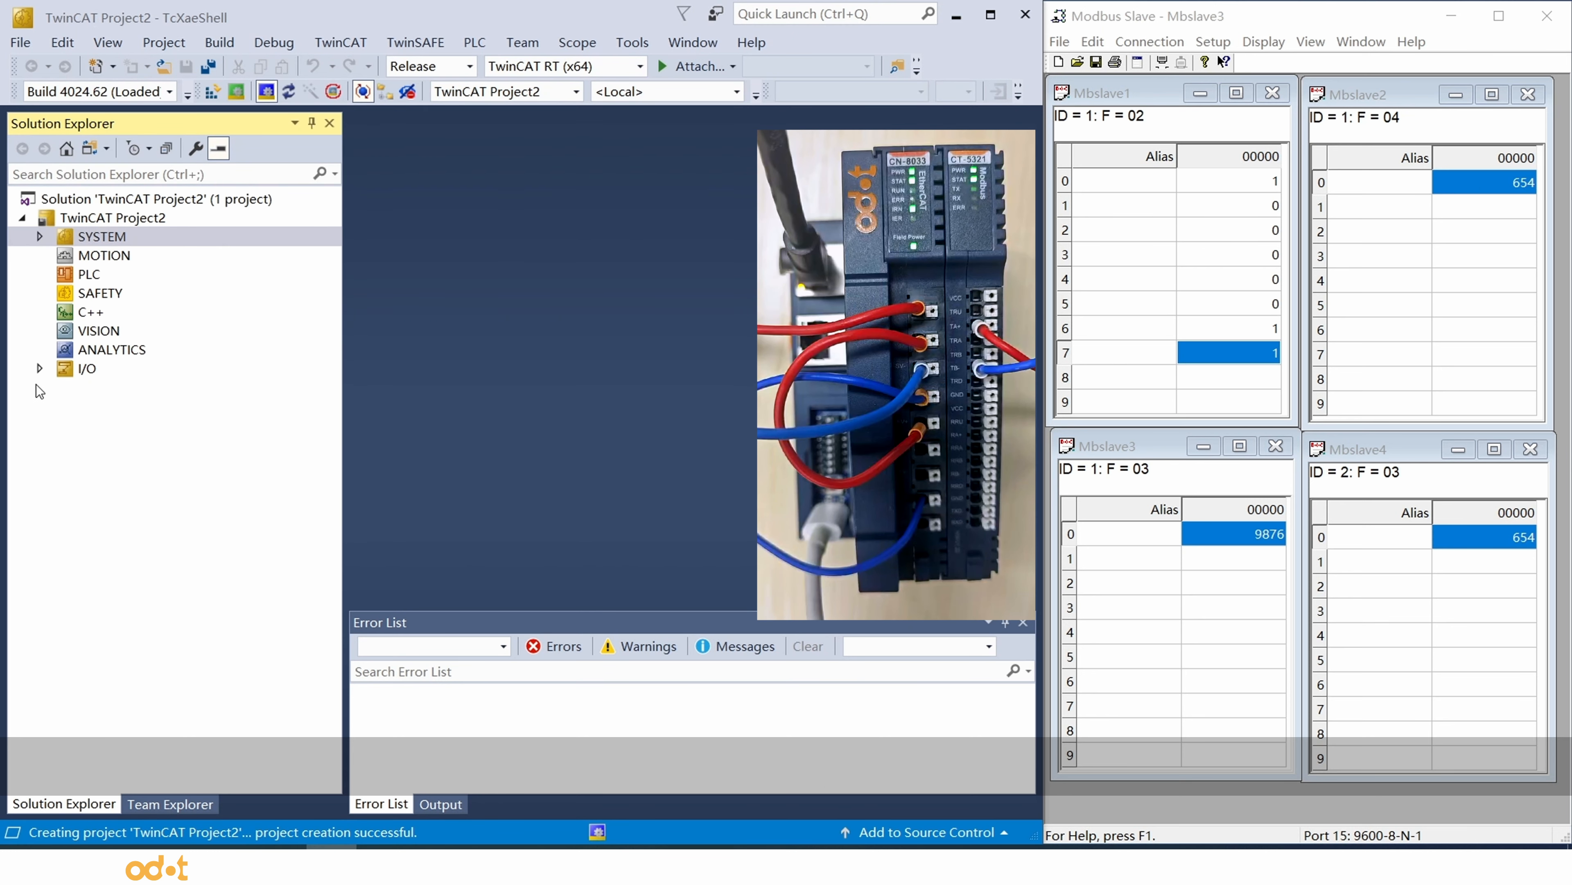
Add an EtherCAT Master under the project's I/O devices and assign it the Realtek PCIe GbE Family Controller network adapter
{"action": "left_click", "coordinate": [39, 368]}
{"action": "left_click", "coordinate": [129, 388]}
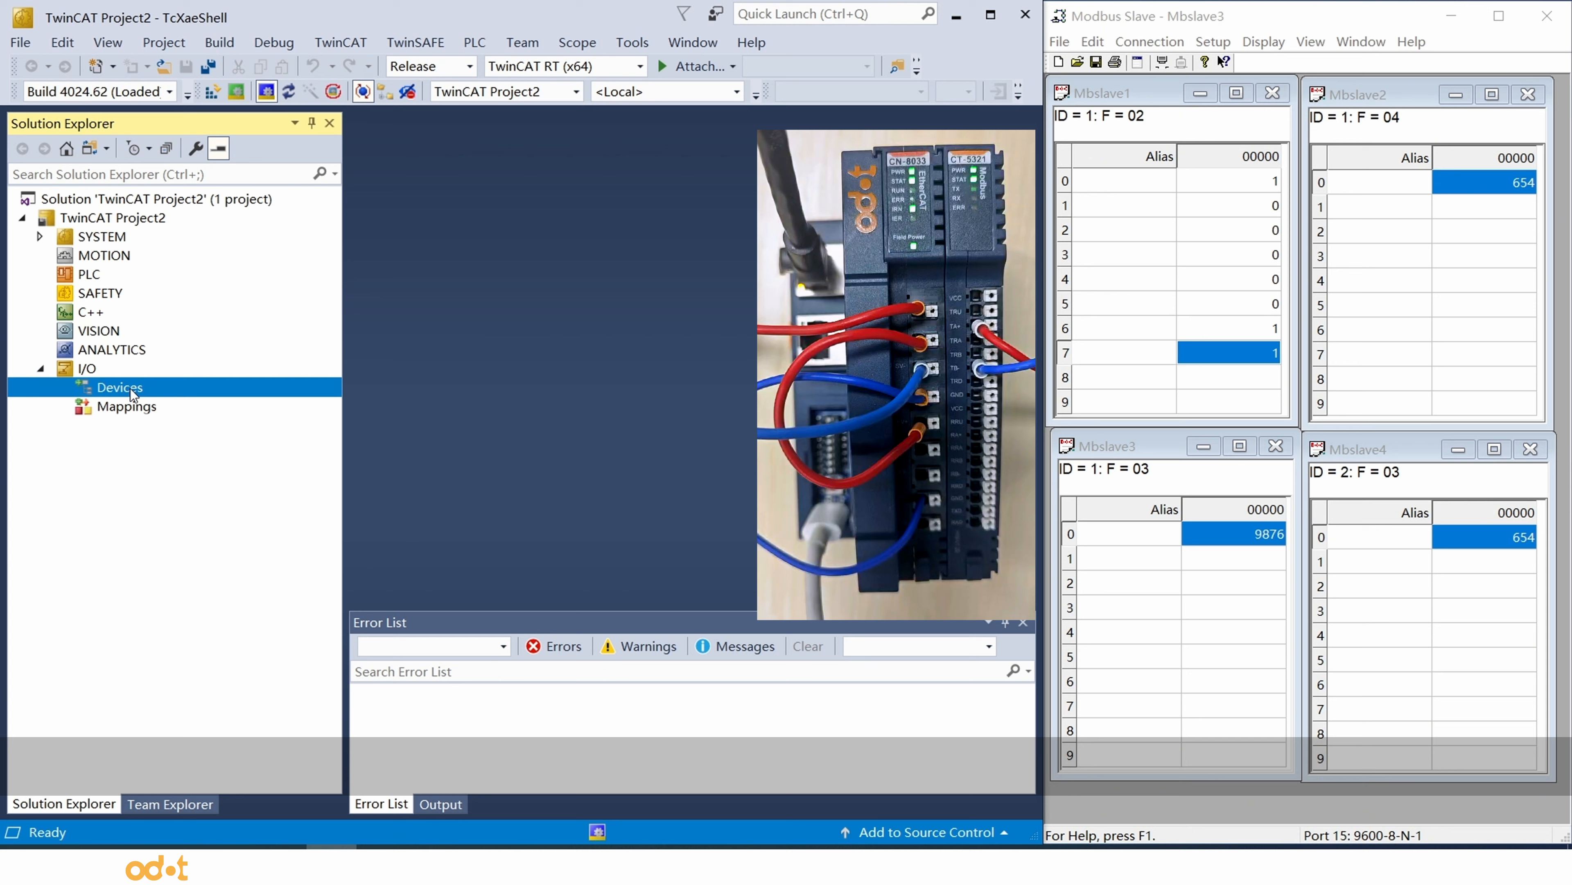
{"action": "right_click", "coordinate": [129, 388]}
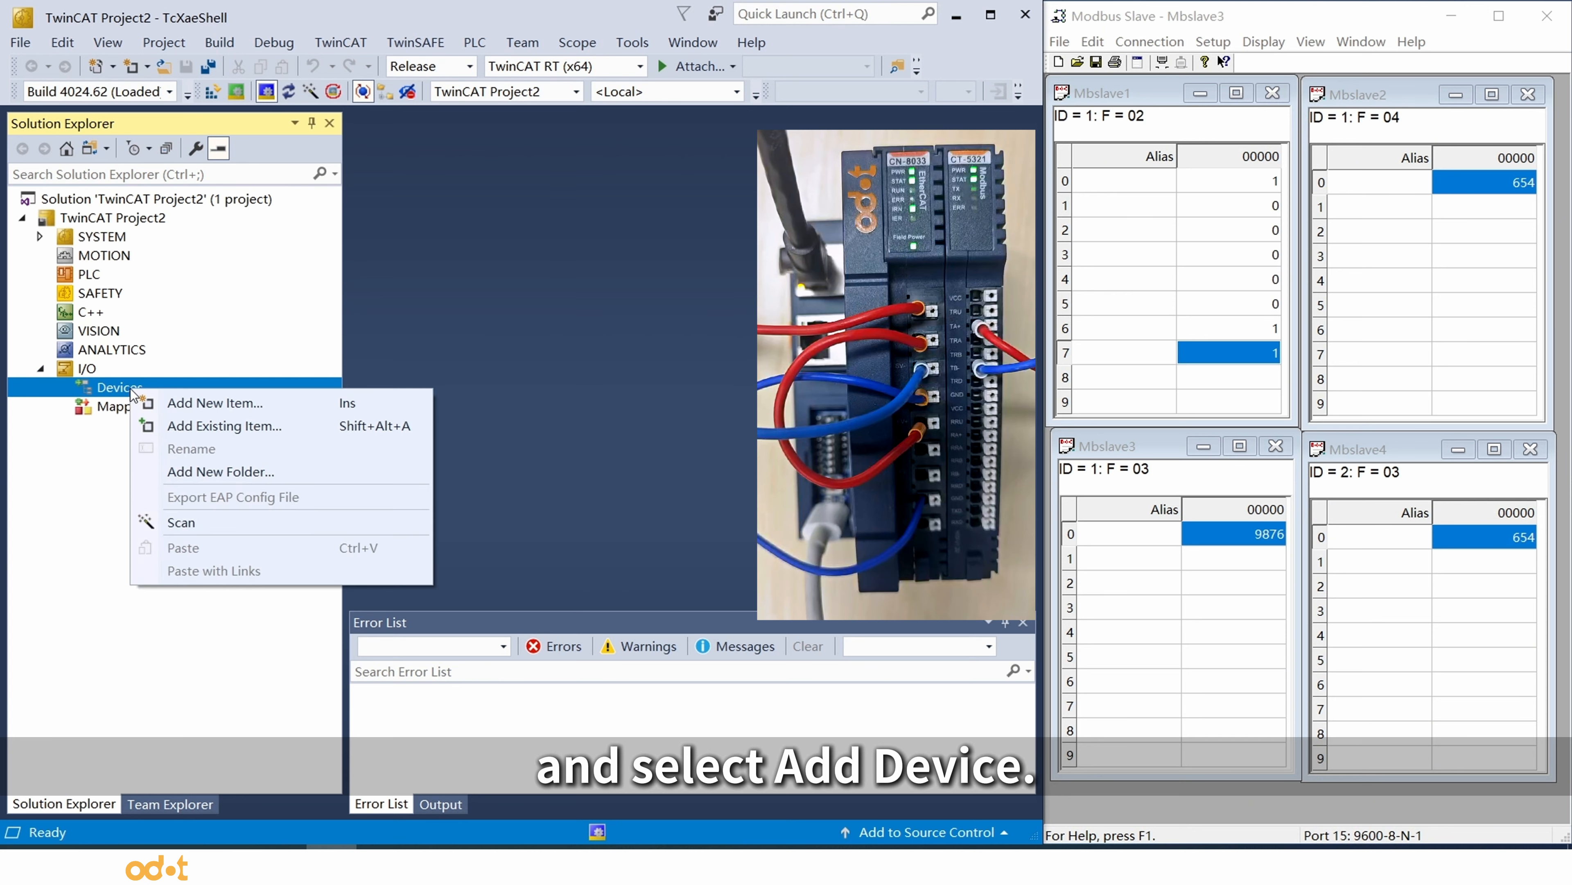
{"action": "left_click", "coordinate": [193, 404]}
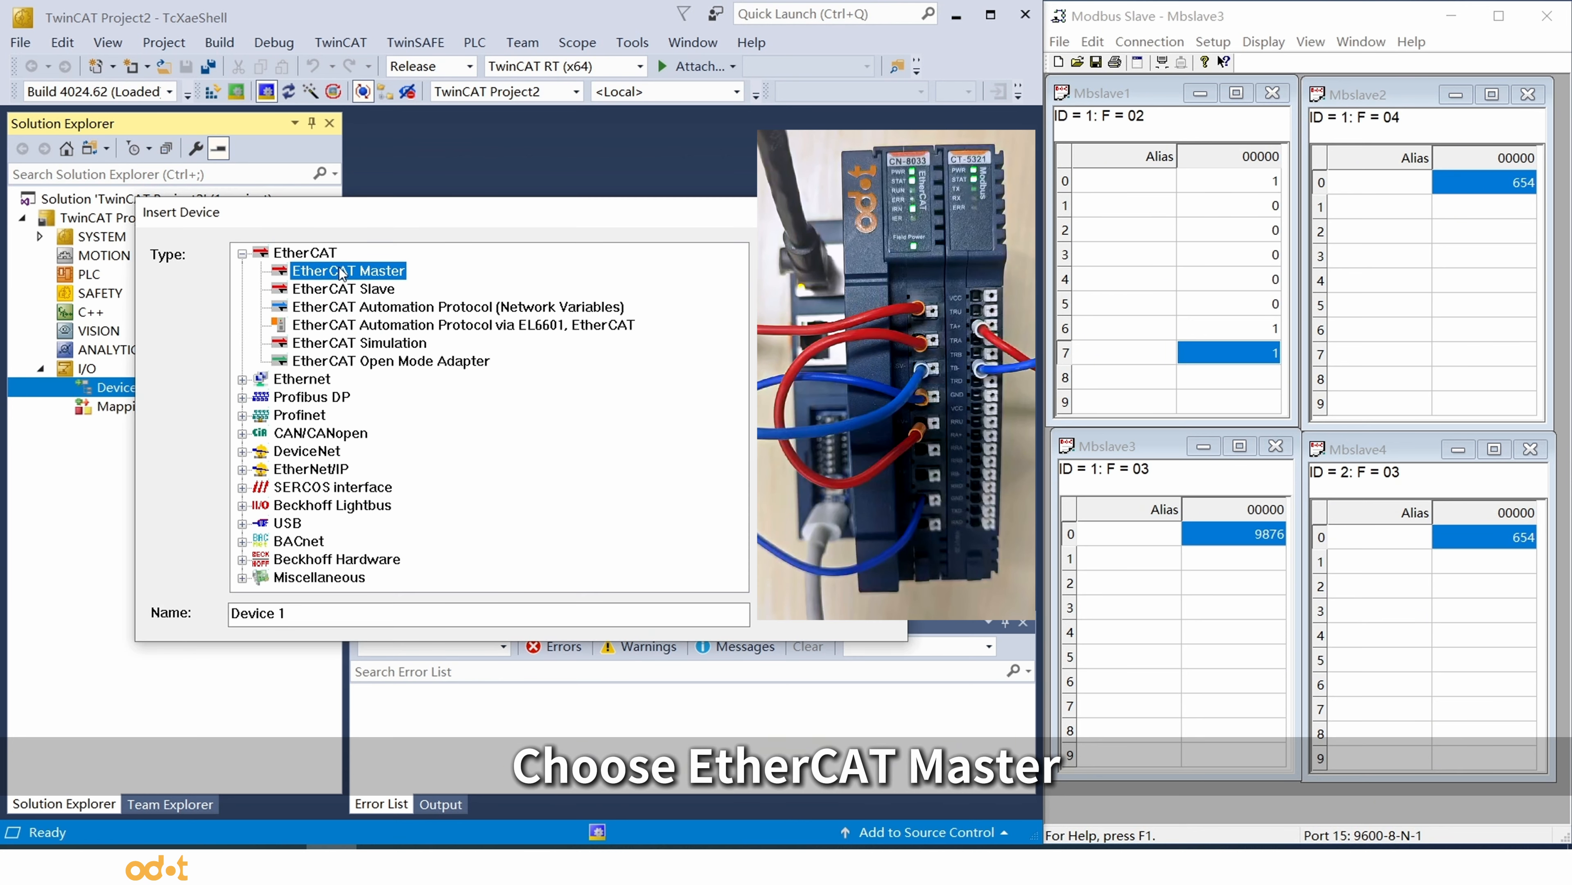
{"action": "key", "text": "Return"}
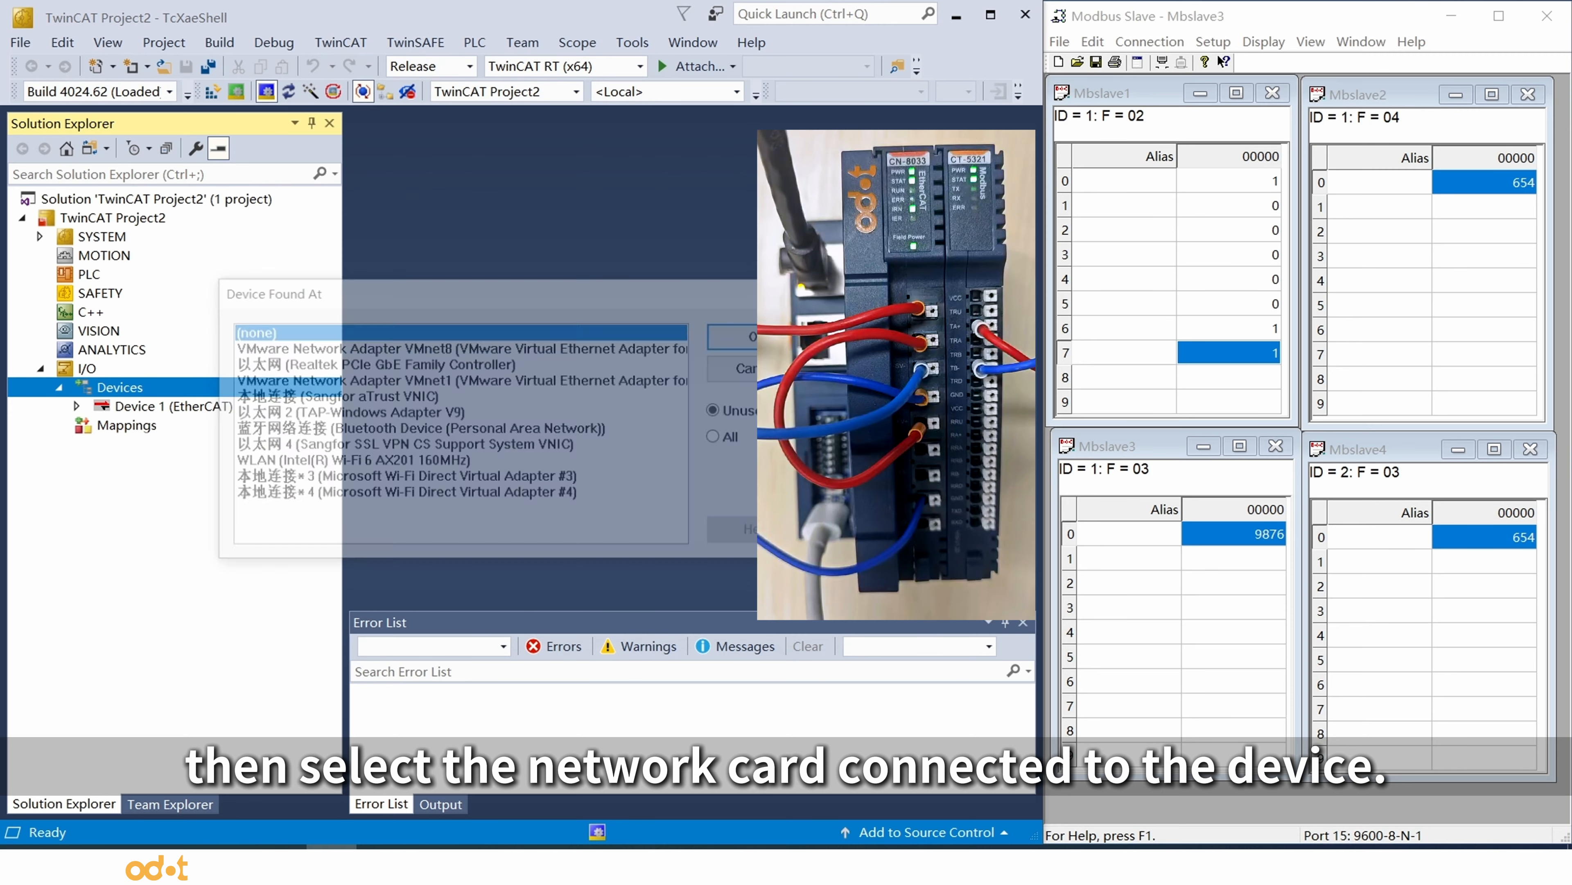
{"action": "left_click", "coordinate": [318, 366]}
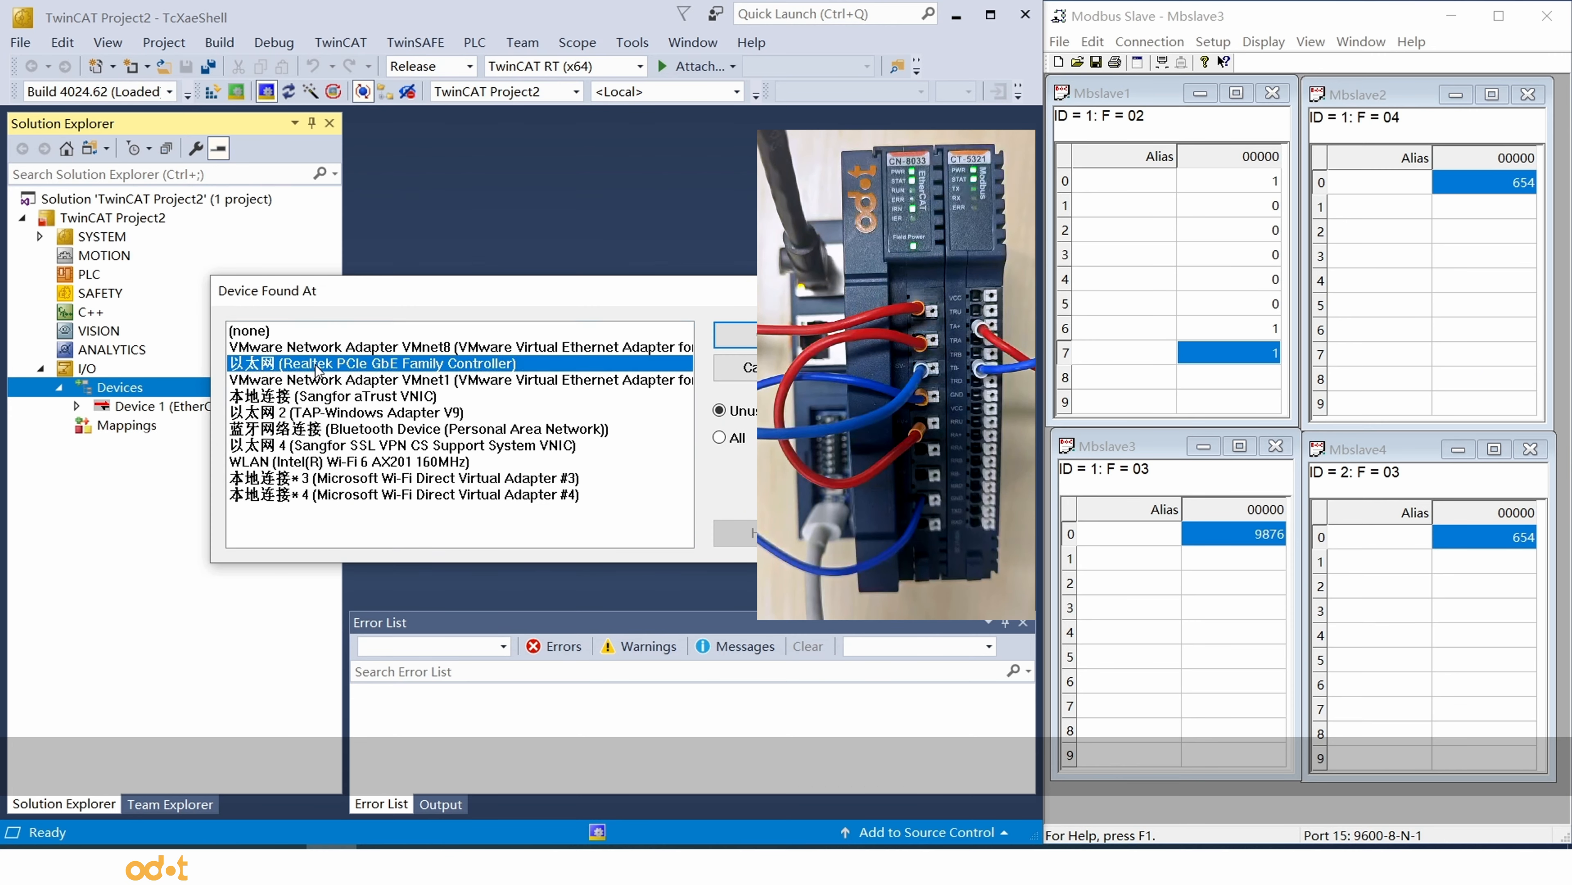
{"action": "key", "text": "Return"}
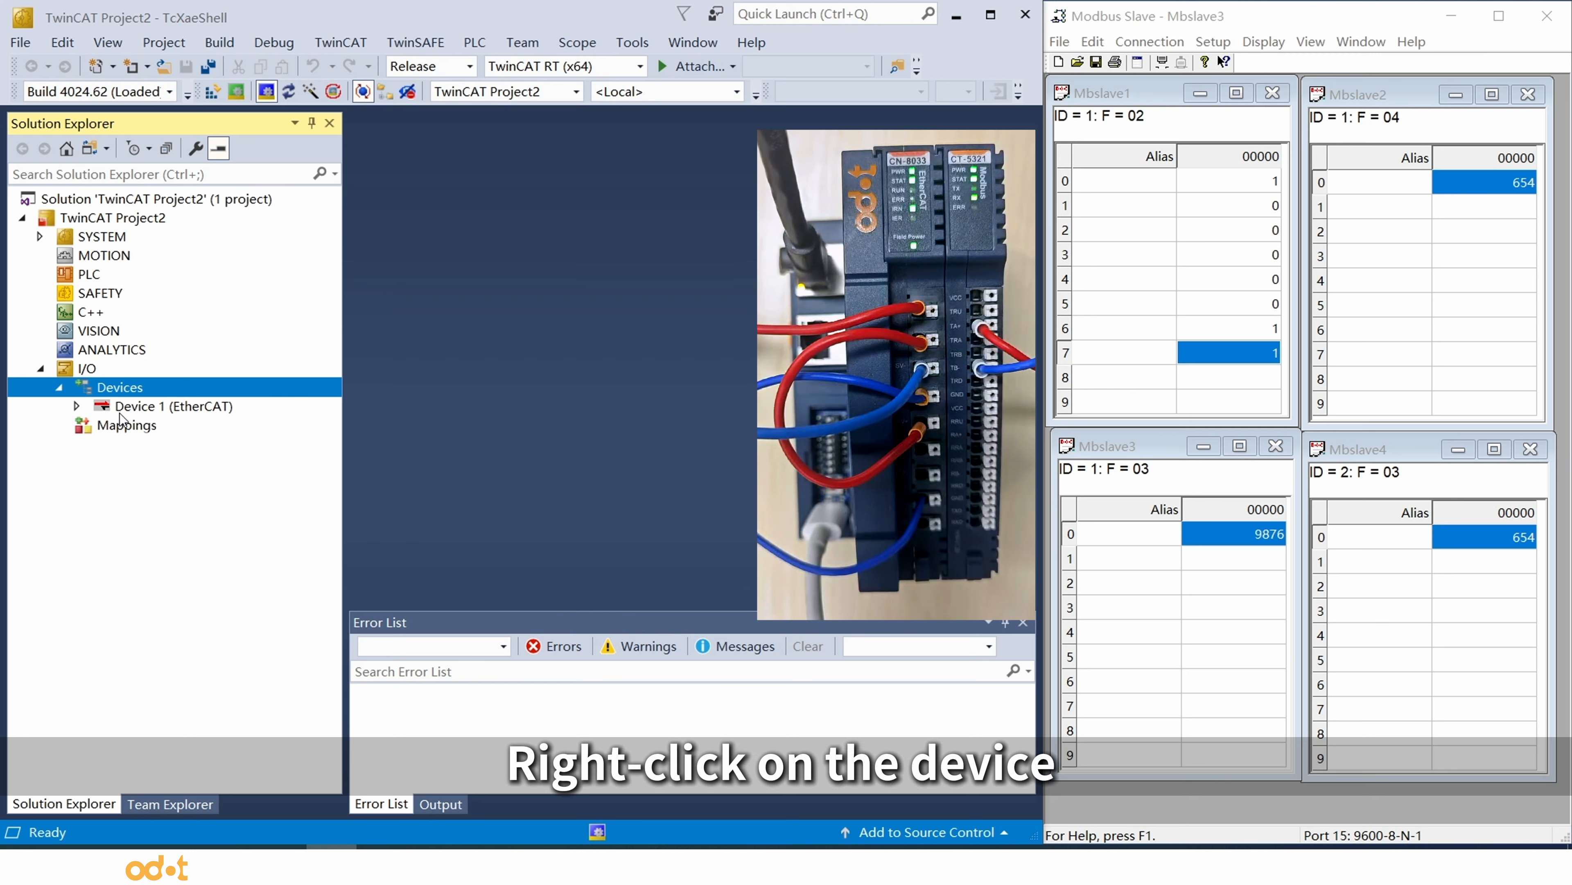
Scan Device 1 (EtherCAT) for connected boxes
{"action": "double_click", "coordinate": [122, 413]}
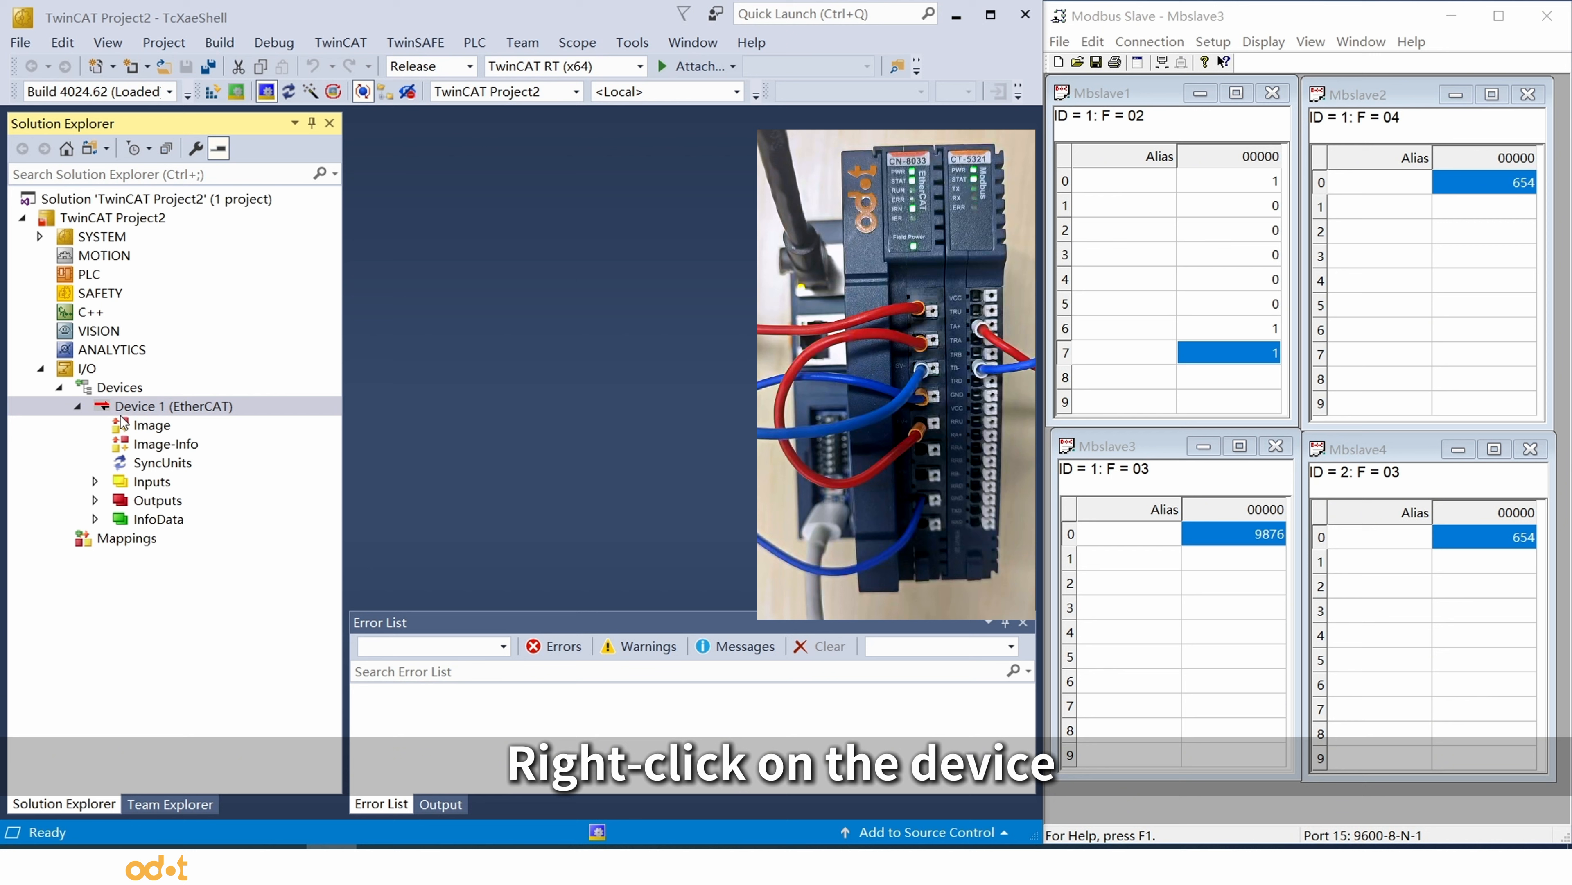
{"action": "right_click", "coordinate": [148, 408]}
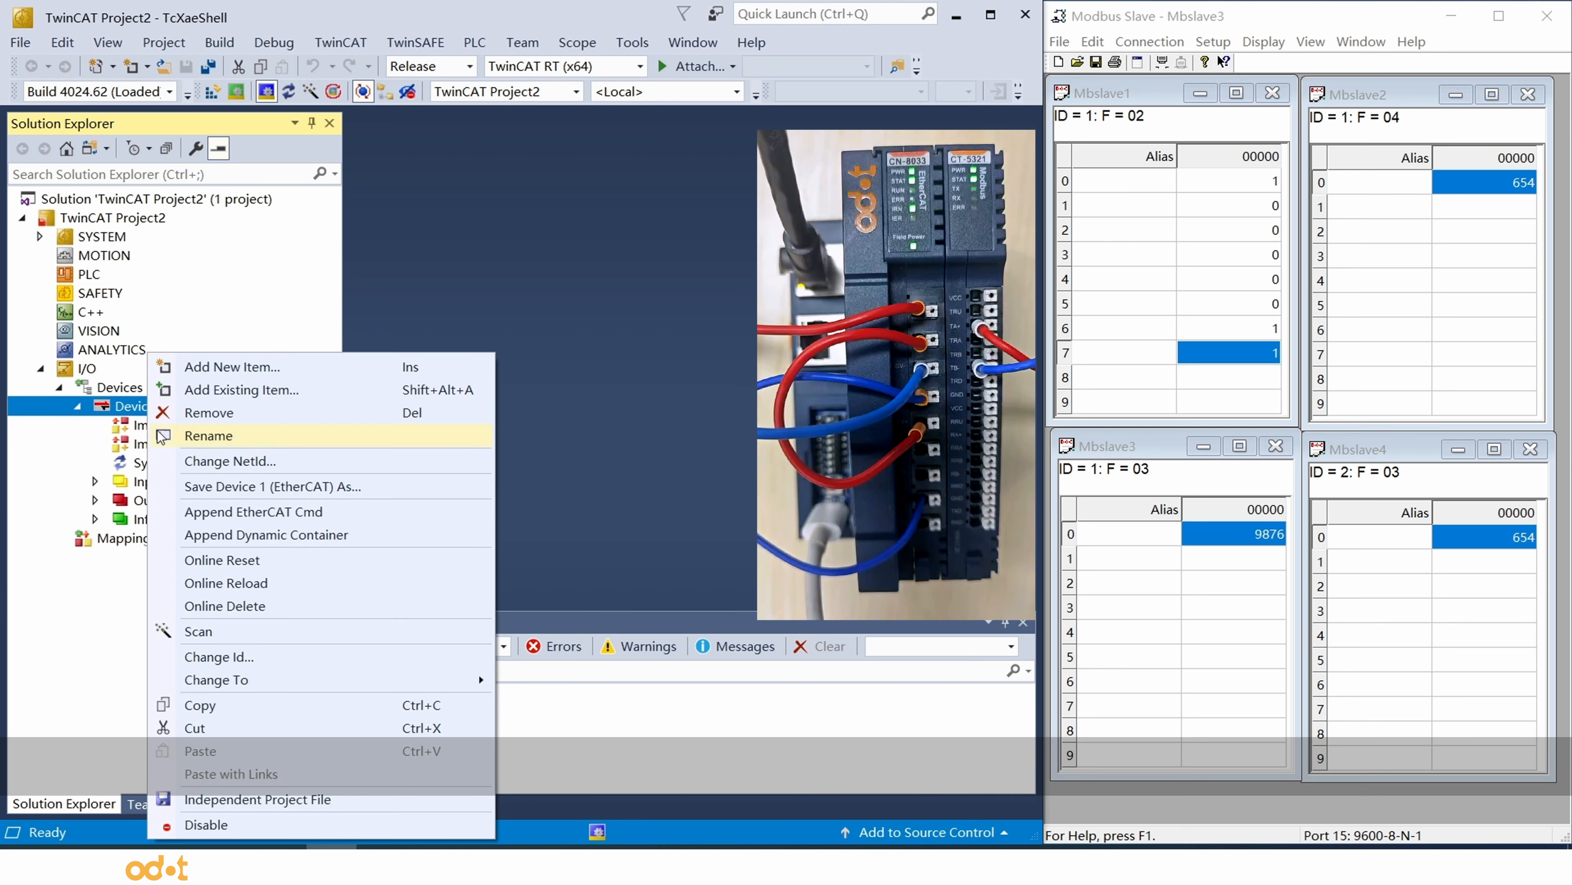
{"action": "left_click", "coordinate": [225, 628]}
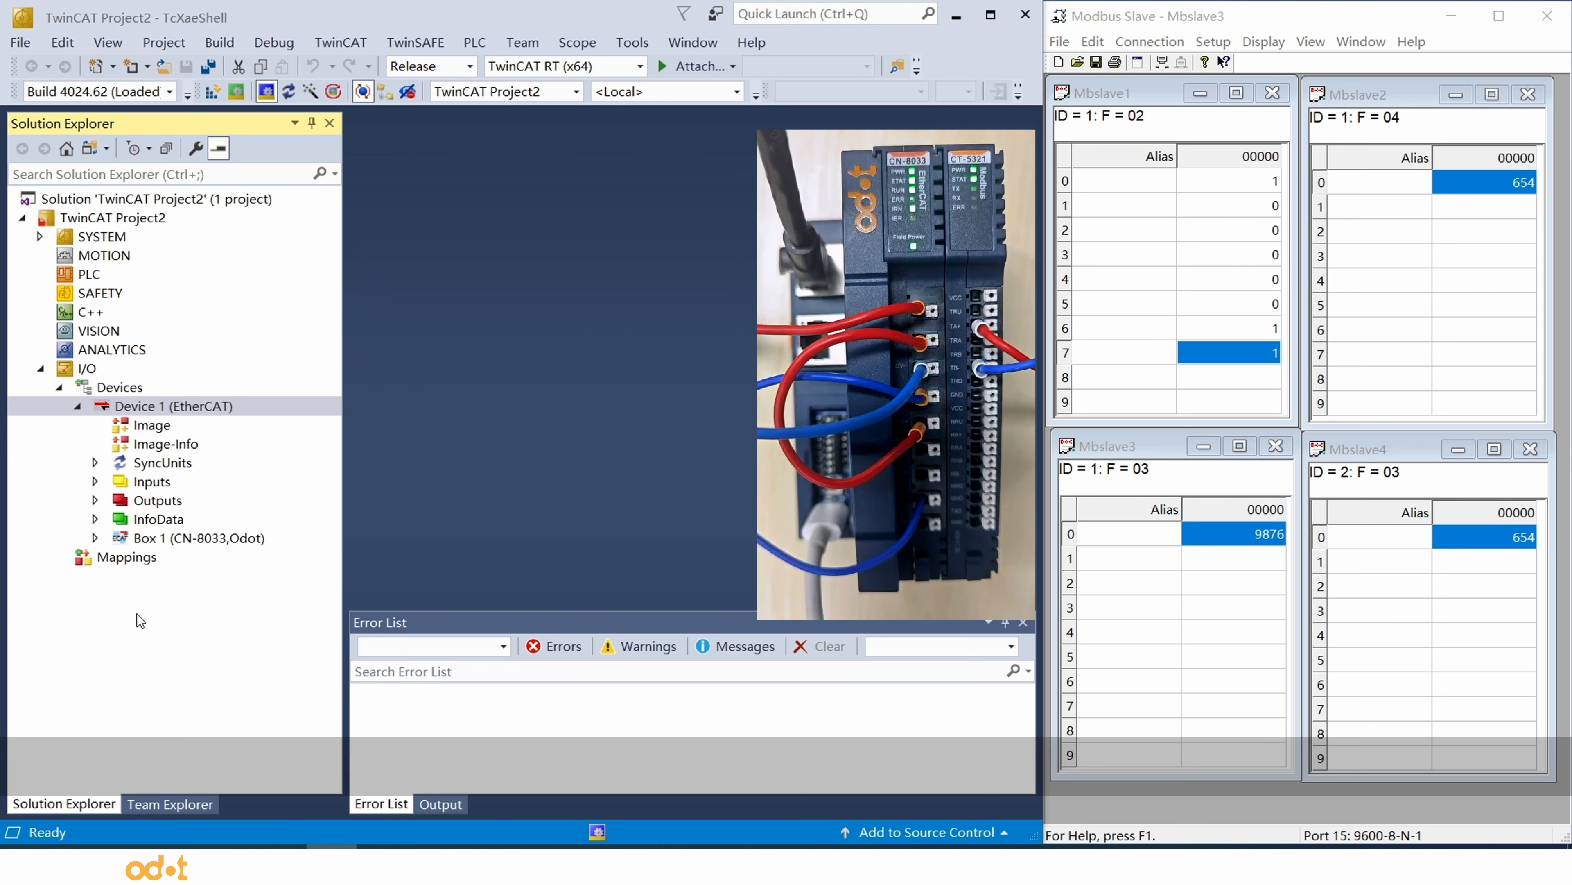
Restart TwinCAT in Config Mode, accepting the follow-up prompts to put the system into free run
{"action": "left_click", "coordinate": [347, 44]}
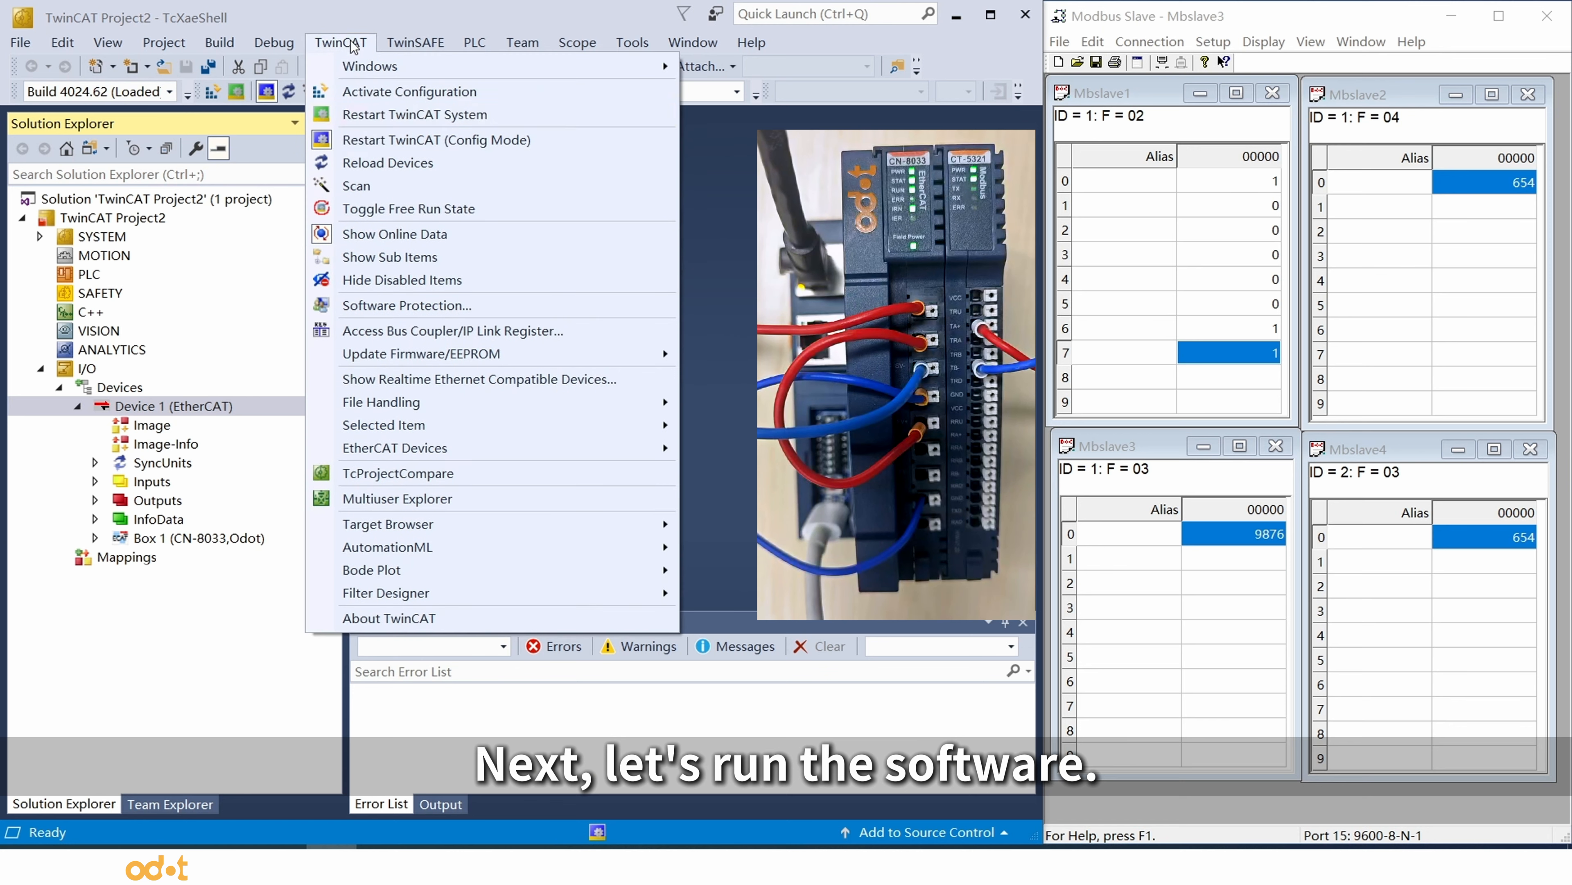
{"action": "left_click", "coordinate": [356, 141]}
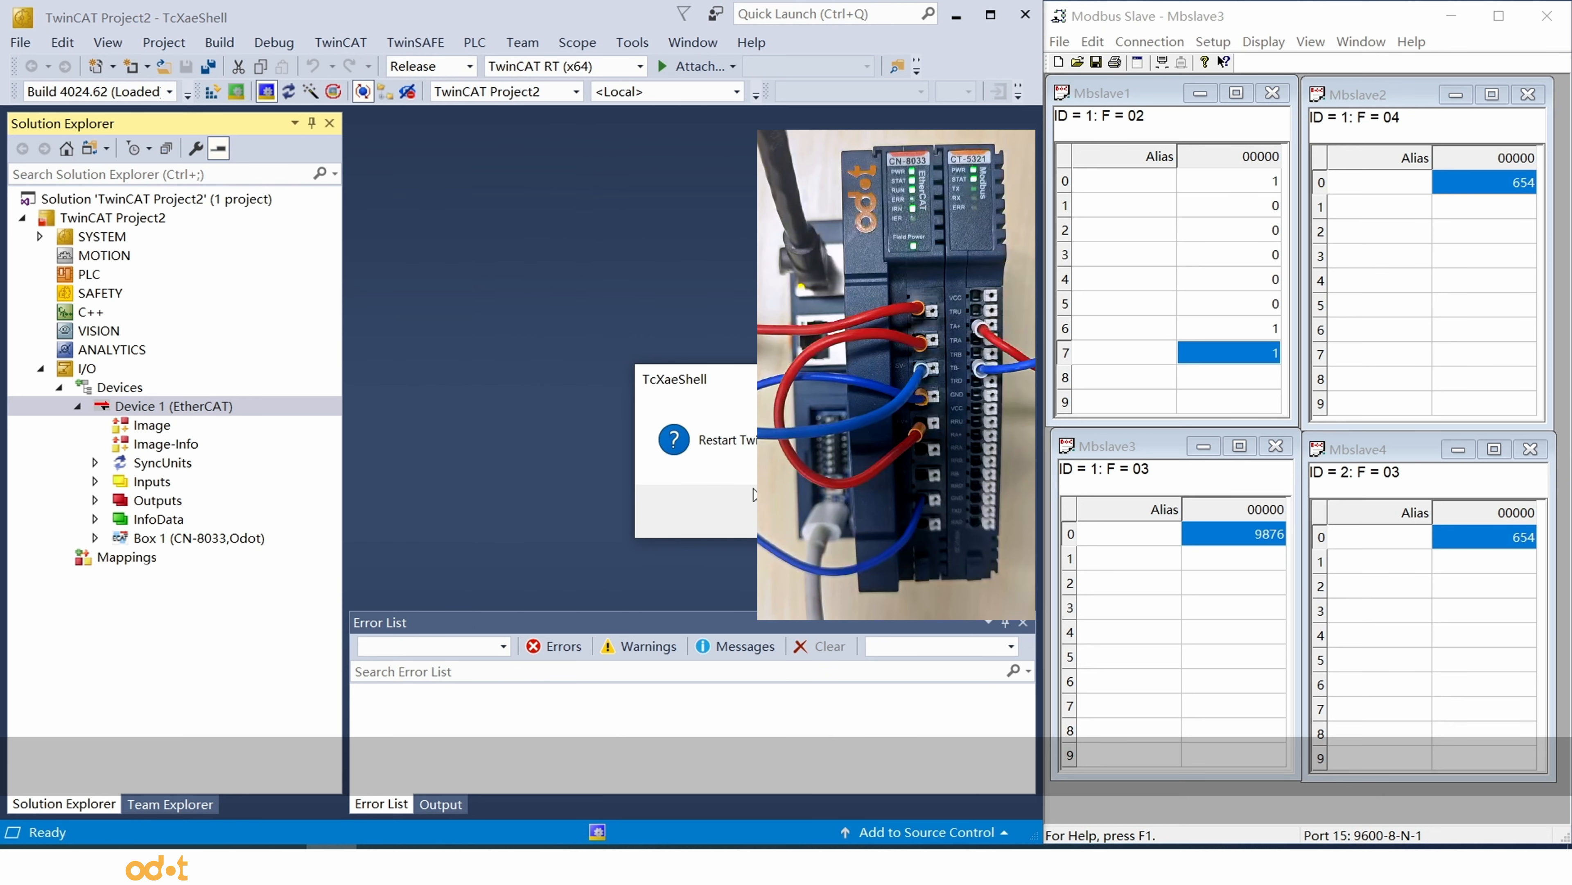
{"action": "key", "text": "Return"}
{"action": "left_click", "coordinate": [737, 511]}
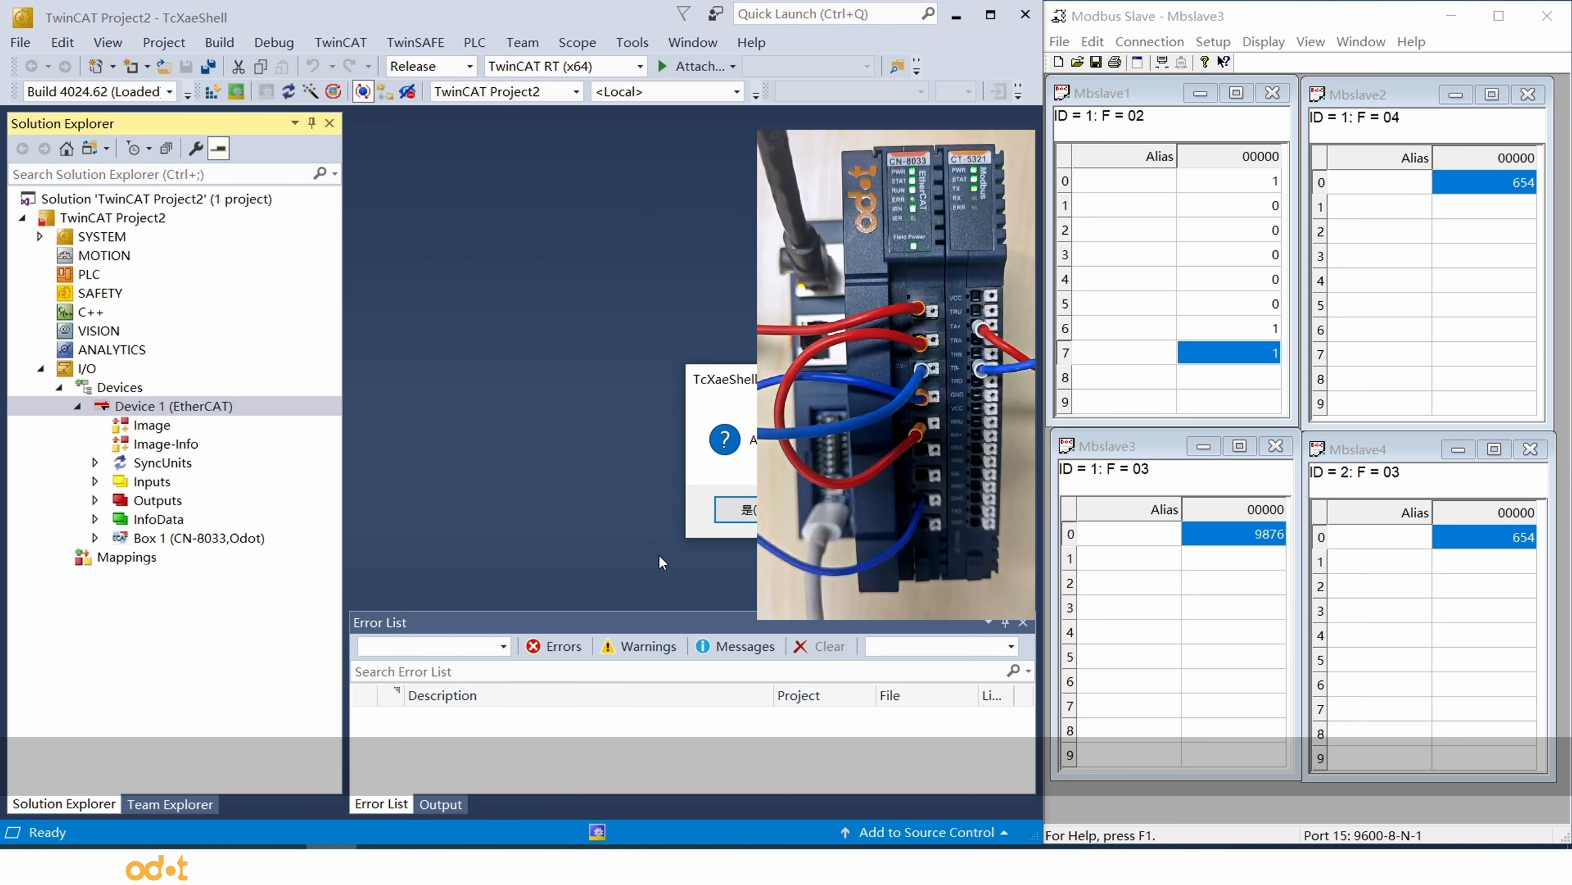
{"action": "left_click", "coordinate": [725, 514]}
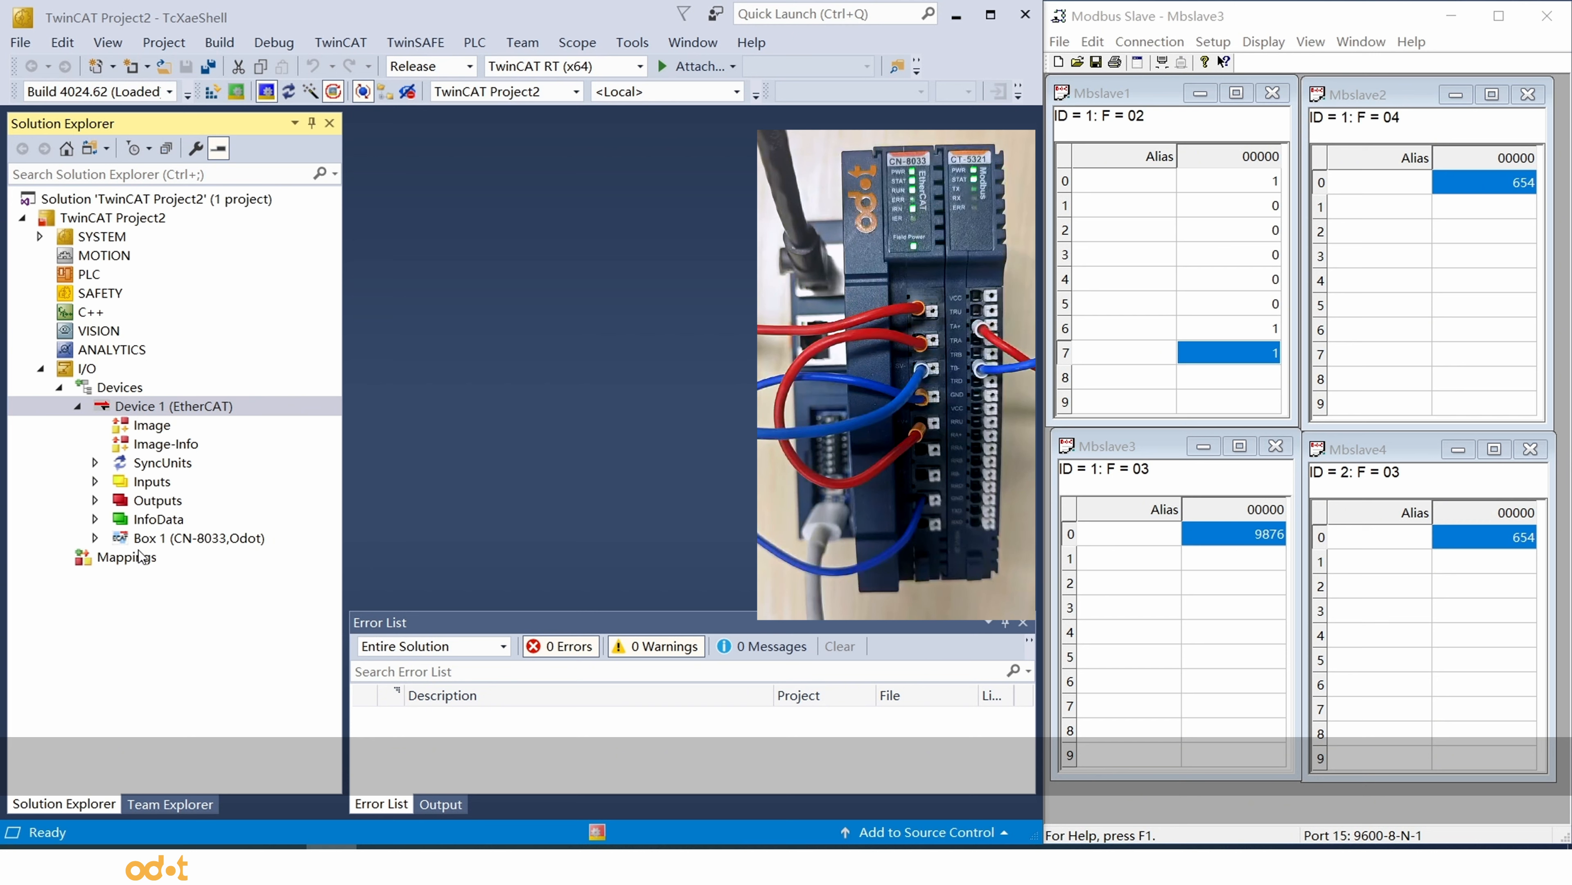
Expand Box 1 (CN-8033) and view the online value of the input data in Module 3 (Read 008 Bits 1xxxx)
{"action": "left_click", "coordinate": [95, 538]}
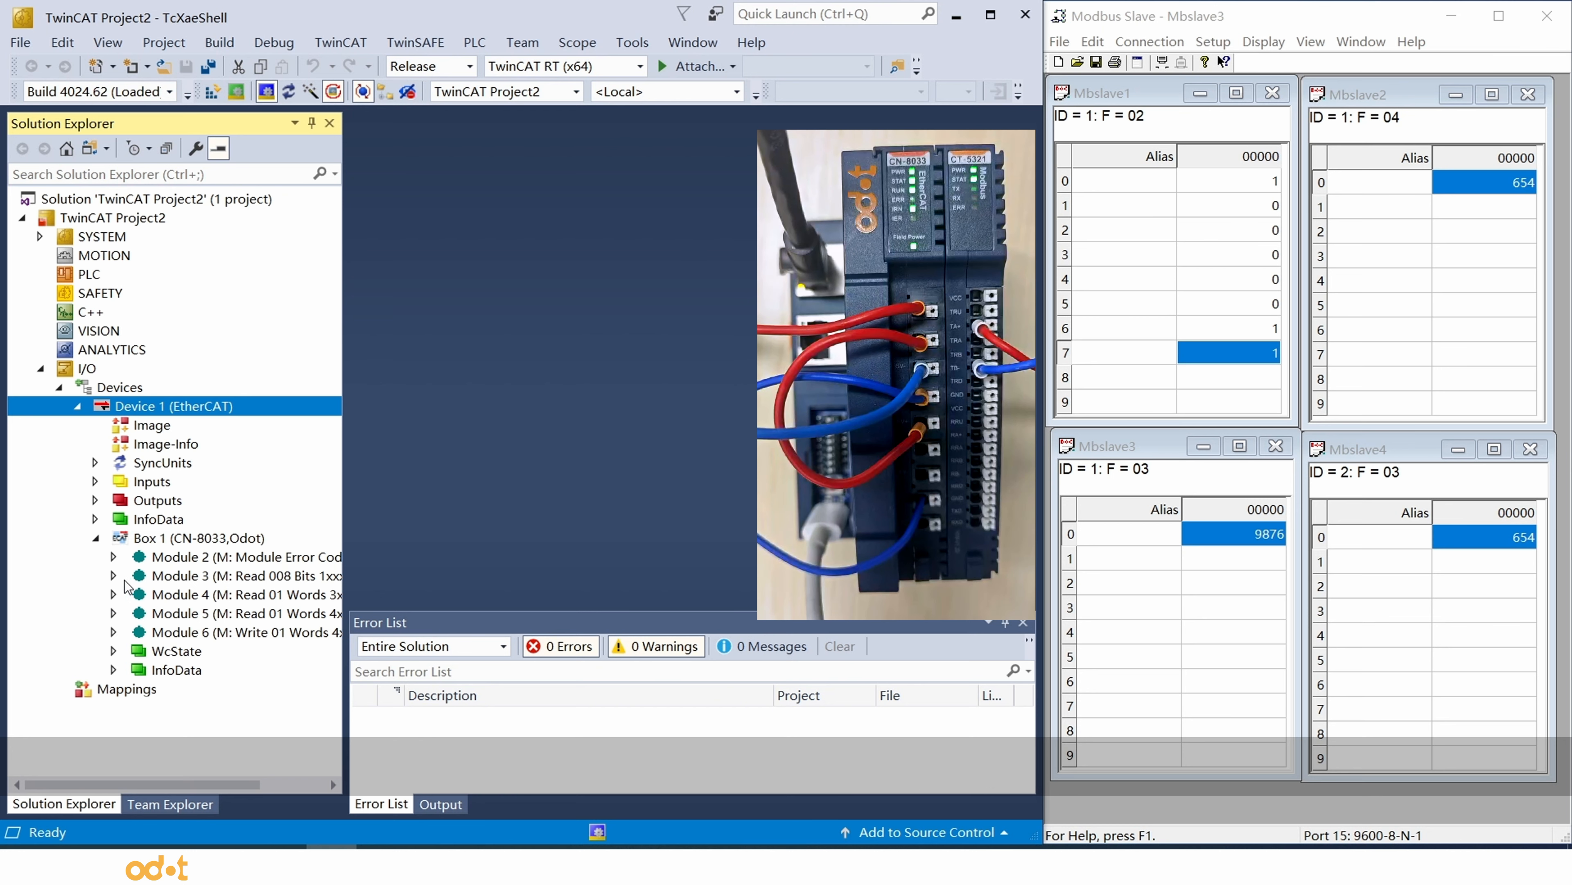
{"action": "left_click", "coordinate": [112, 577]}
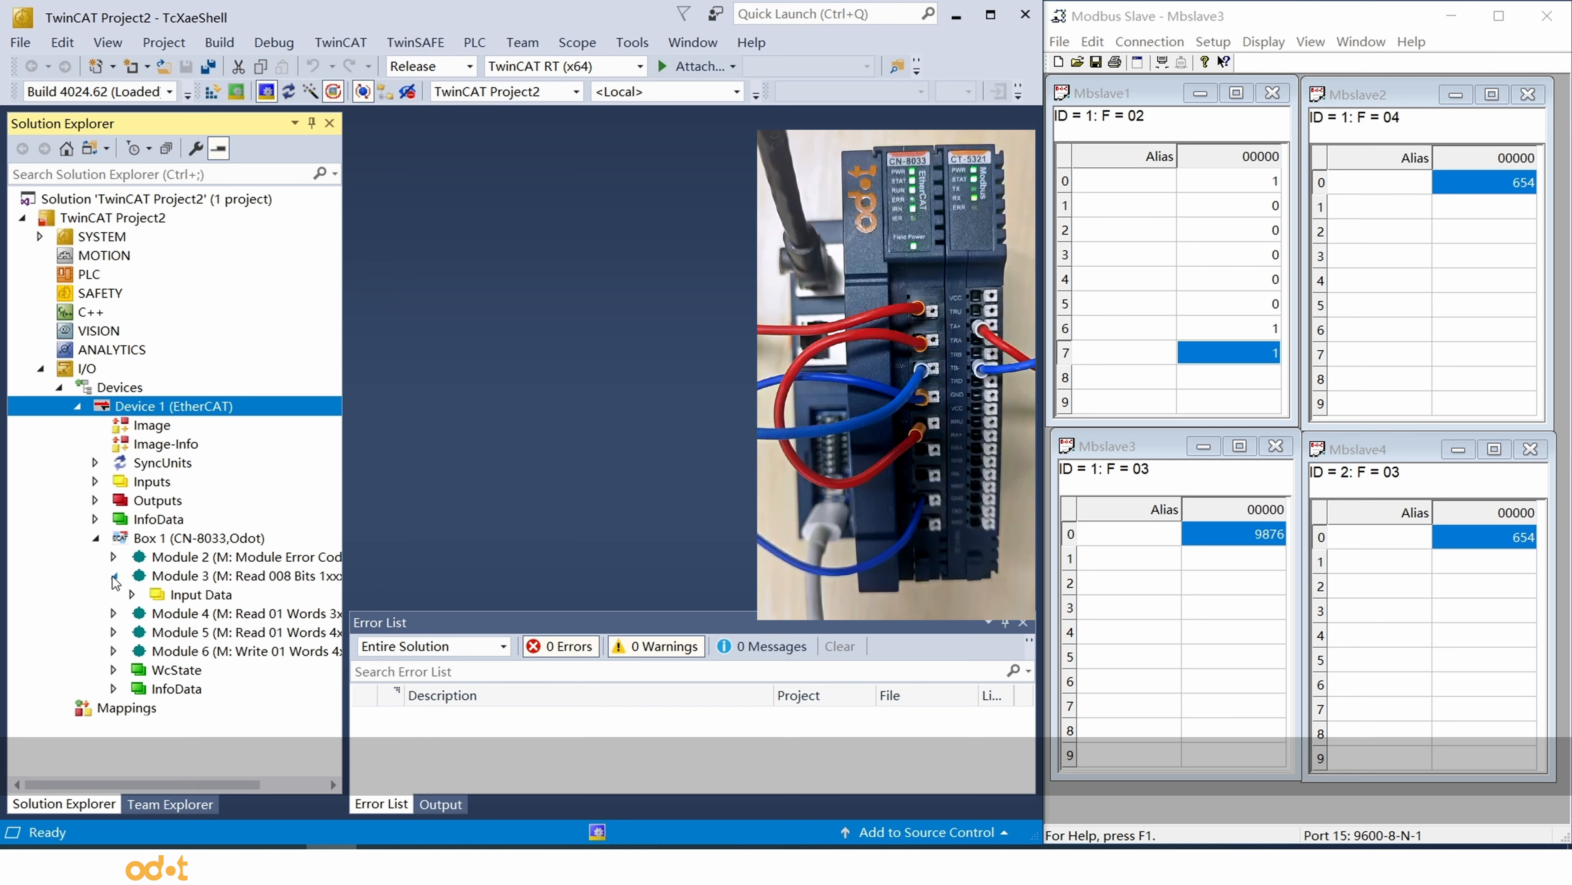
{"action": "left_click", "coordinate": [133, 594]}
{"action": "left_click", "coordinate": [207, 600]}
{"action": "double_click", "coordinate": [211, 613]}
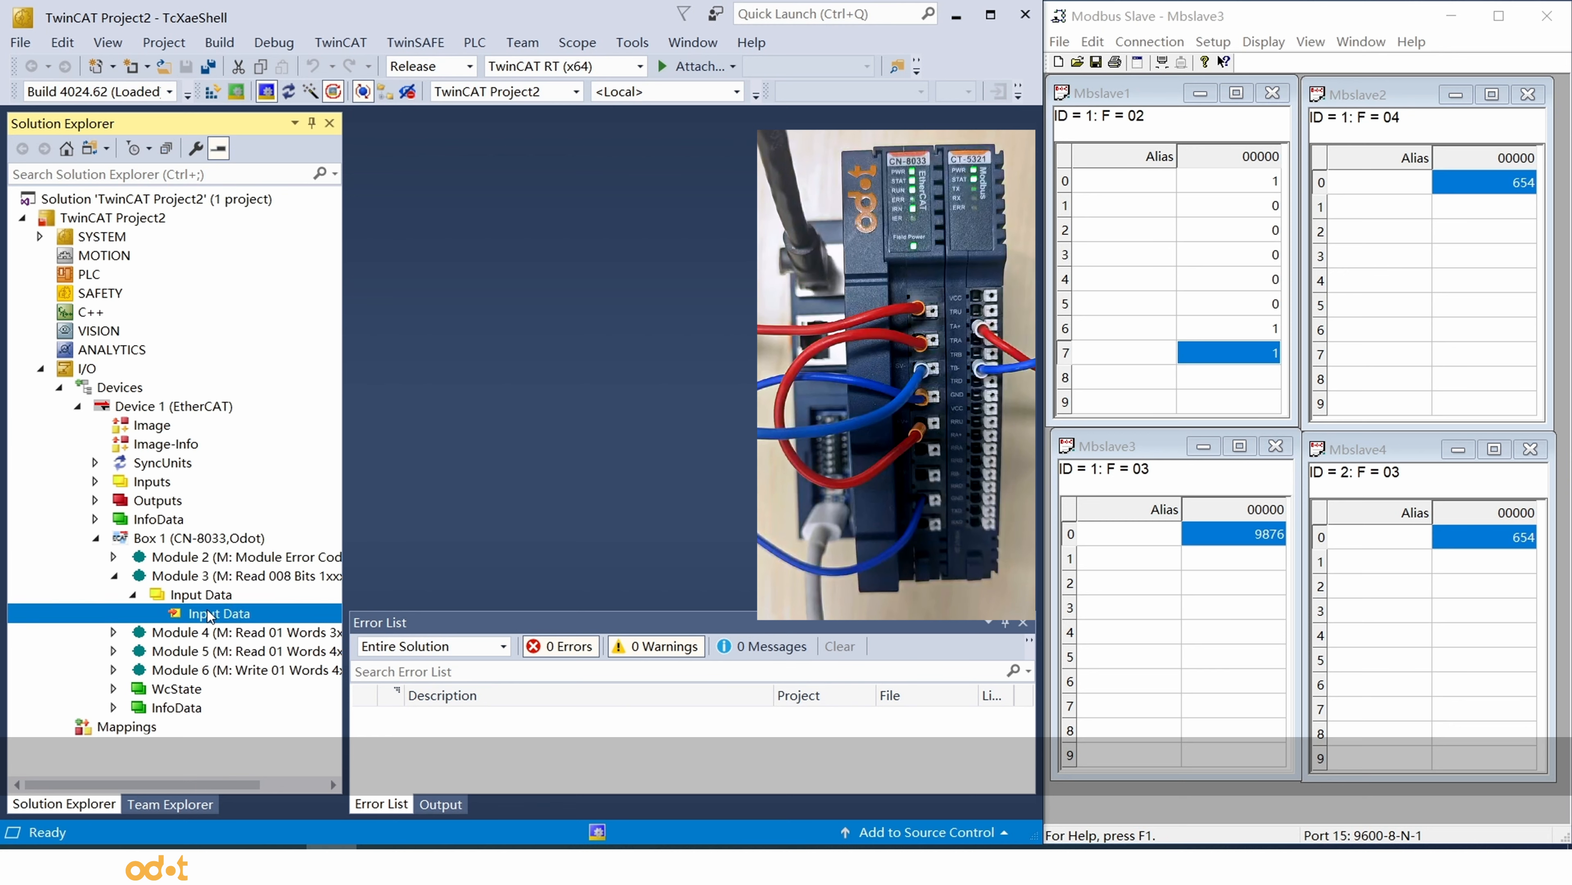
{"action": "left_click", "coordinate": [486, 156]}
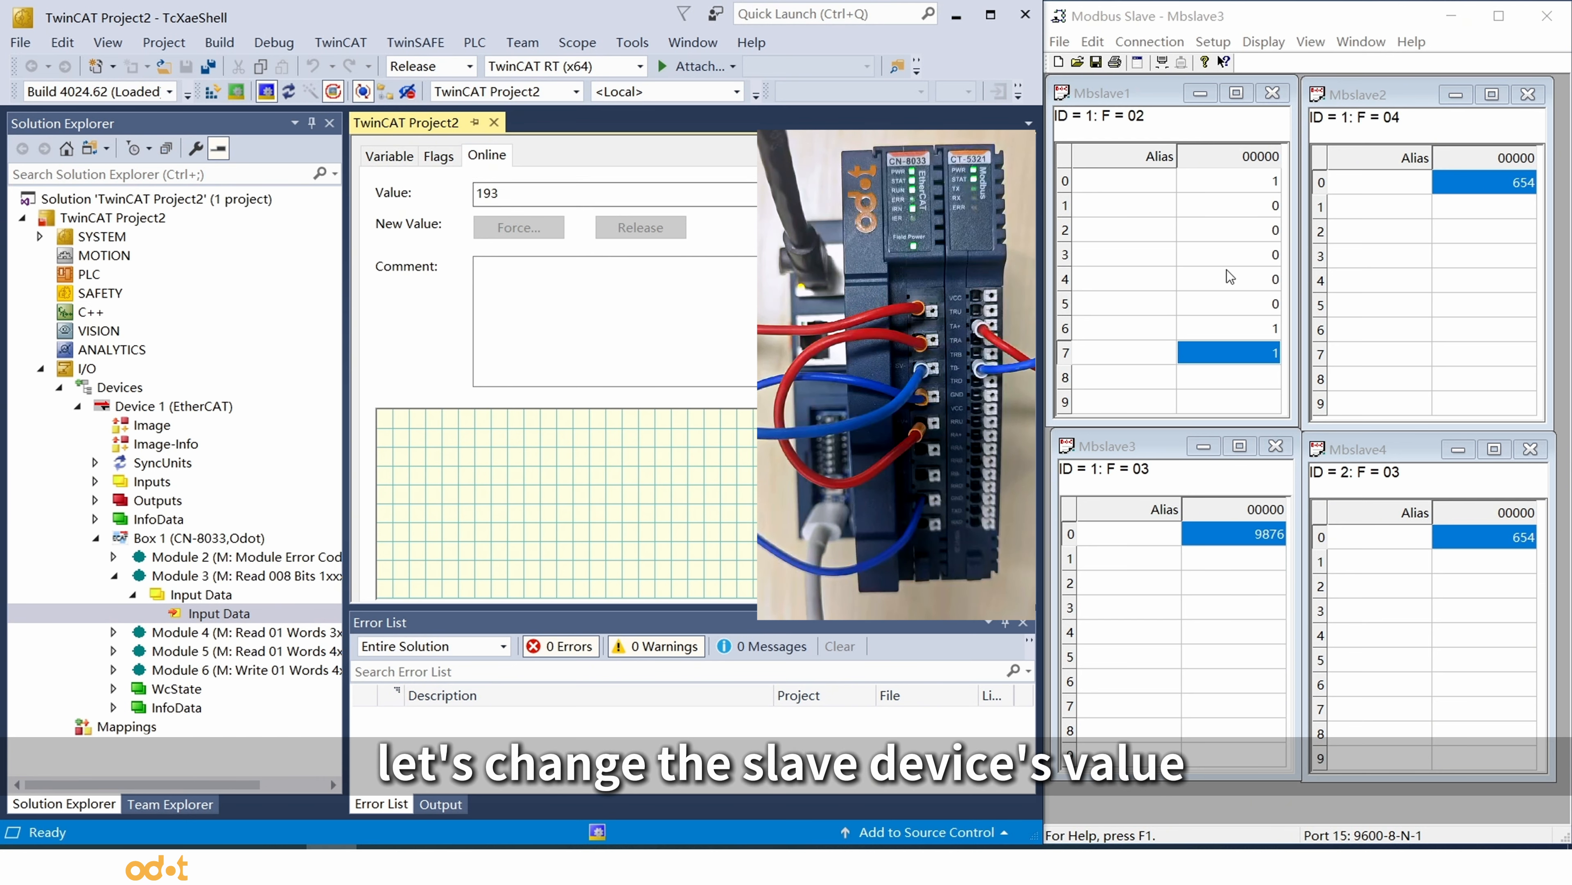
In Mbslave1 of Modbus Slave, set coils 7 and 6 to Off and coil 1 to On
{"action": "double_click", "coordinate": [1236, 349]}
{"action": "left_click", "coordinate": [1274, 425]}
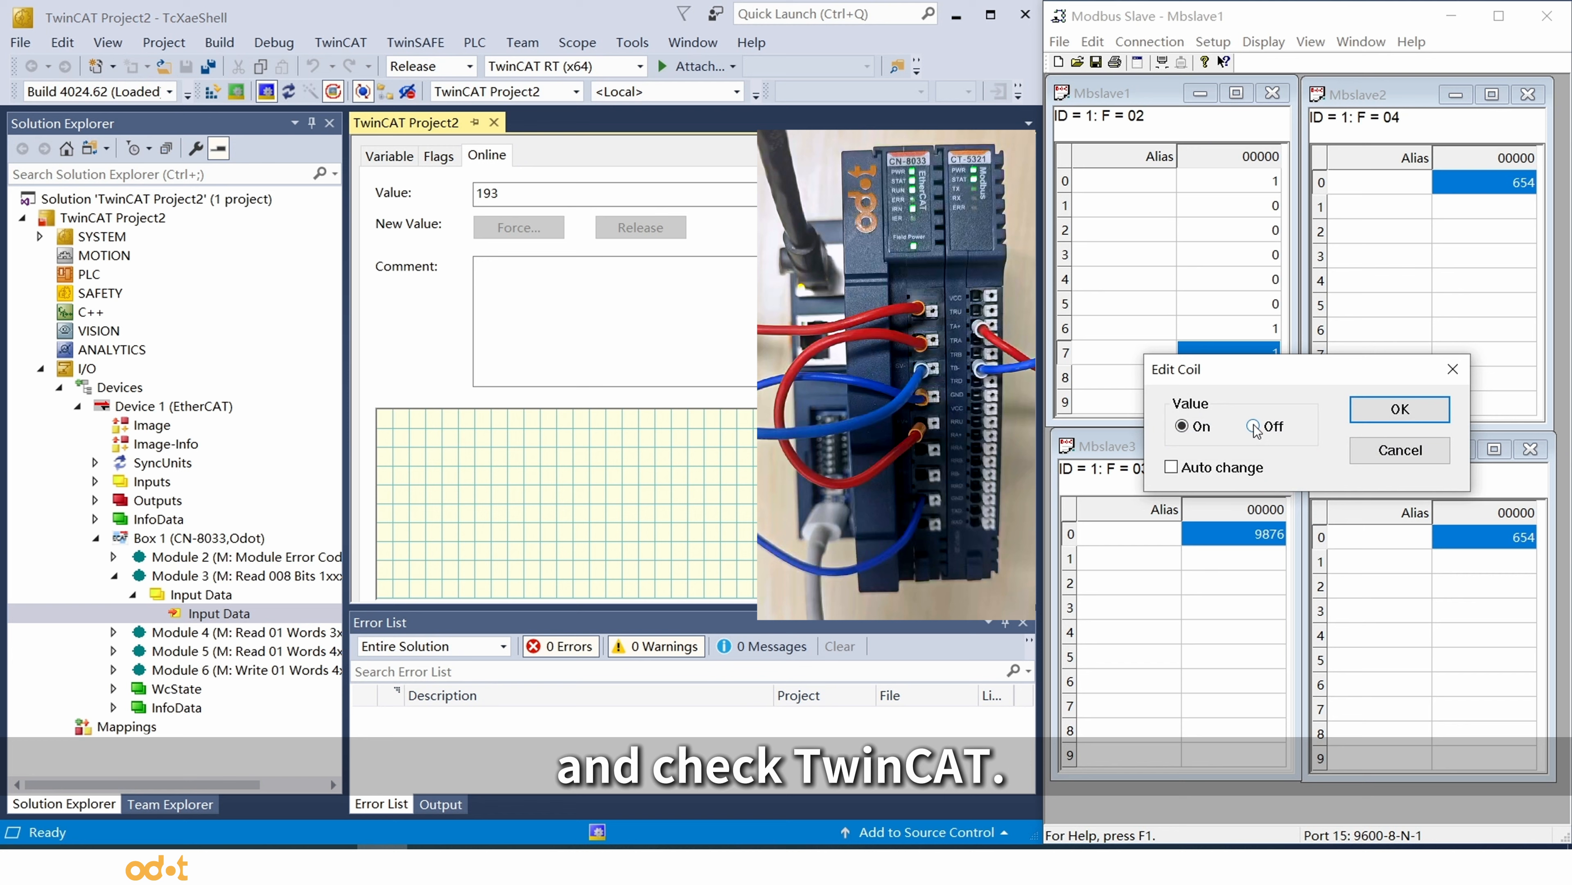
{"action": "left_click", "coordinate": [1396, 410]}
{"action": "double_click", "coordinate": [1254, 329]}
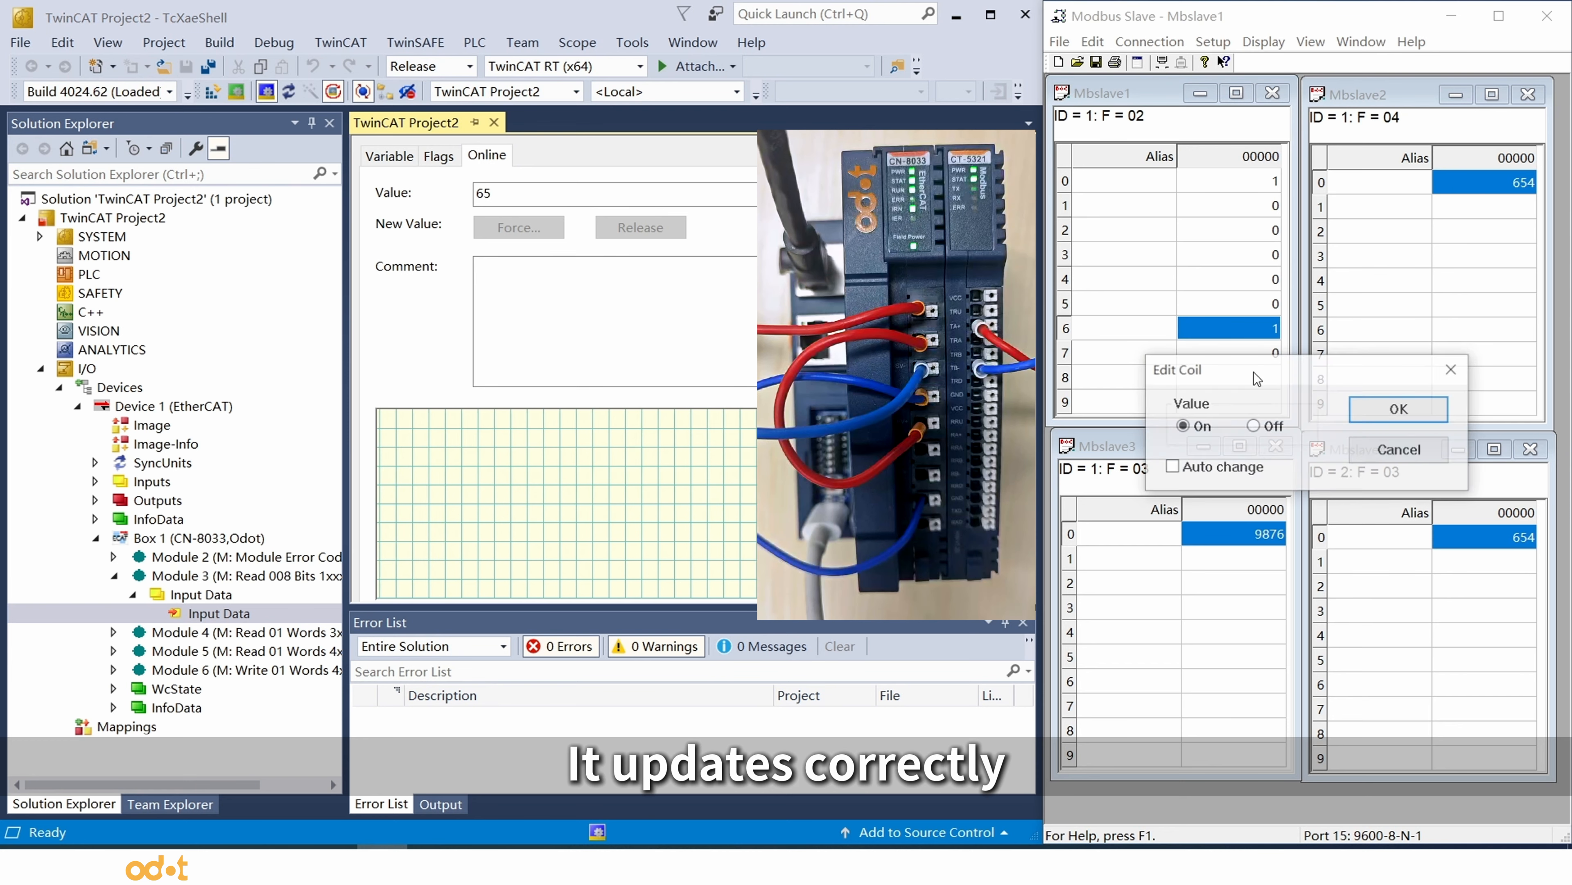
{"action": "left_click", "coordinate": [1254, 425]}
{"action": "left_click", "coordinate": [1398, 410]}
{"action": "double_click", "coordinate": [1234, 204]}
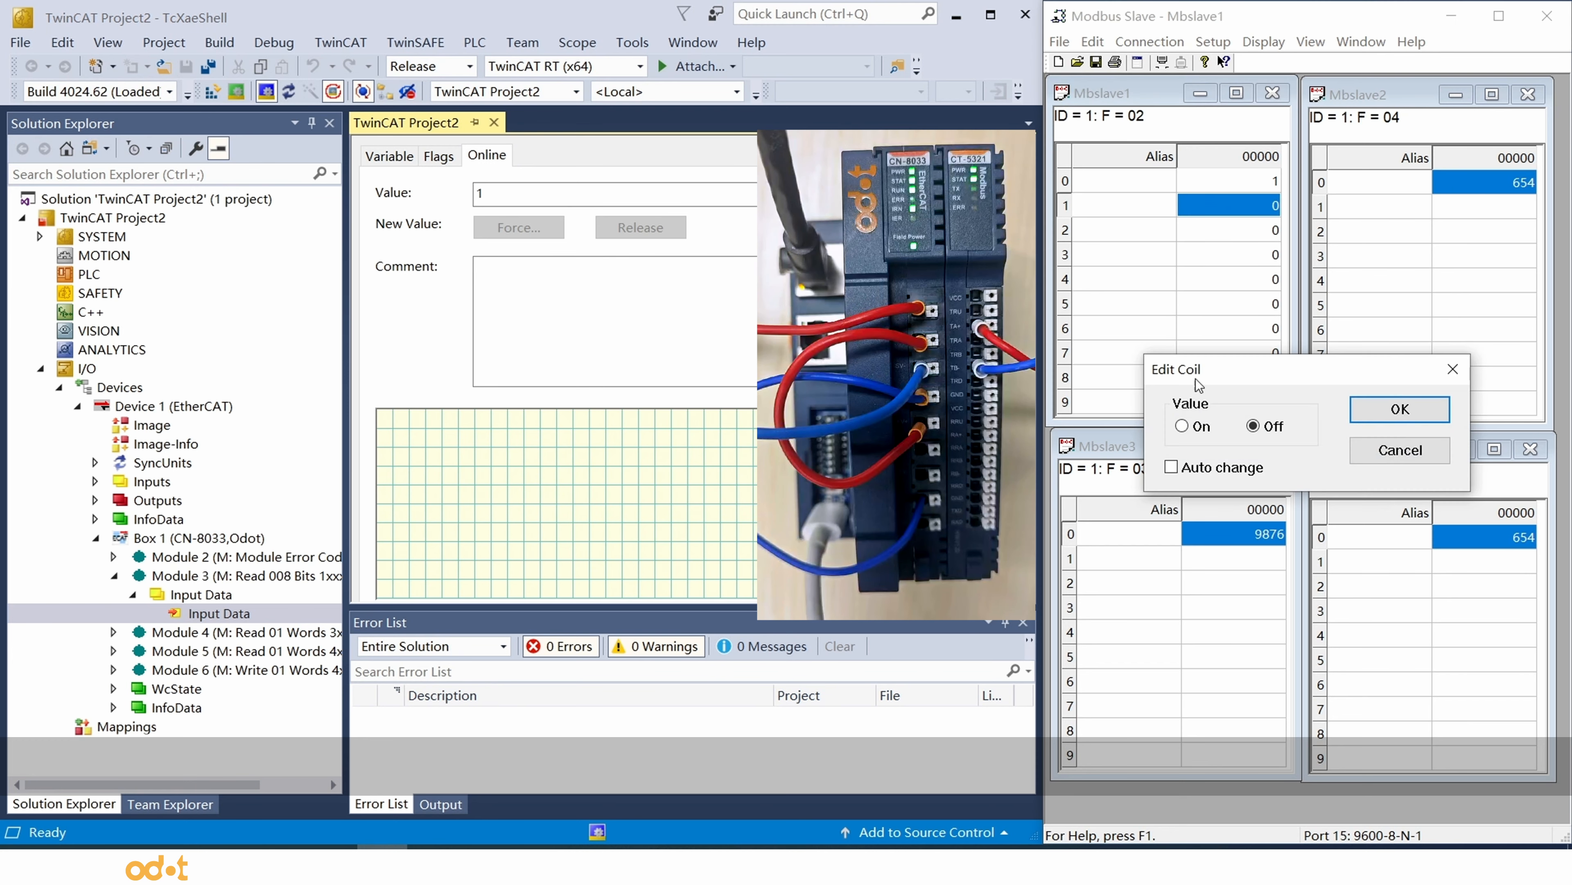
{"action": "left_click", "coordinate": [1182, 426]}
{"action": "left_click", "coordinate": [1354, 414]}
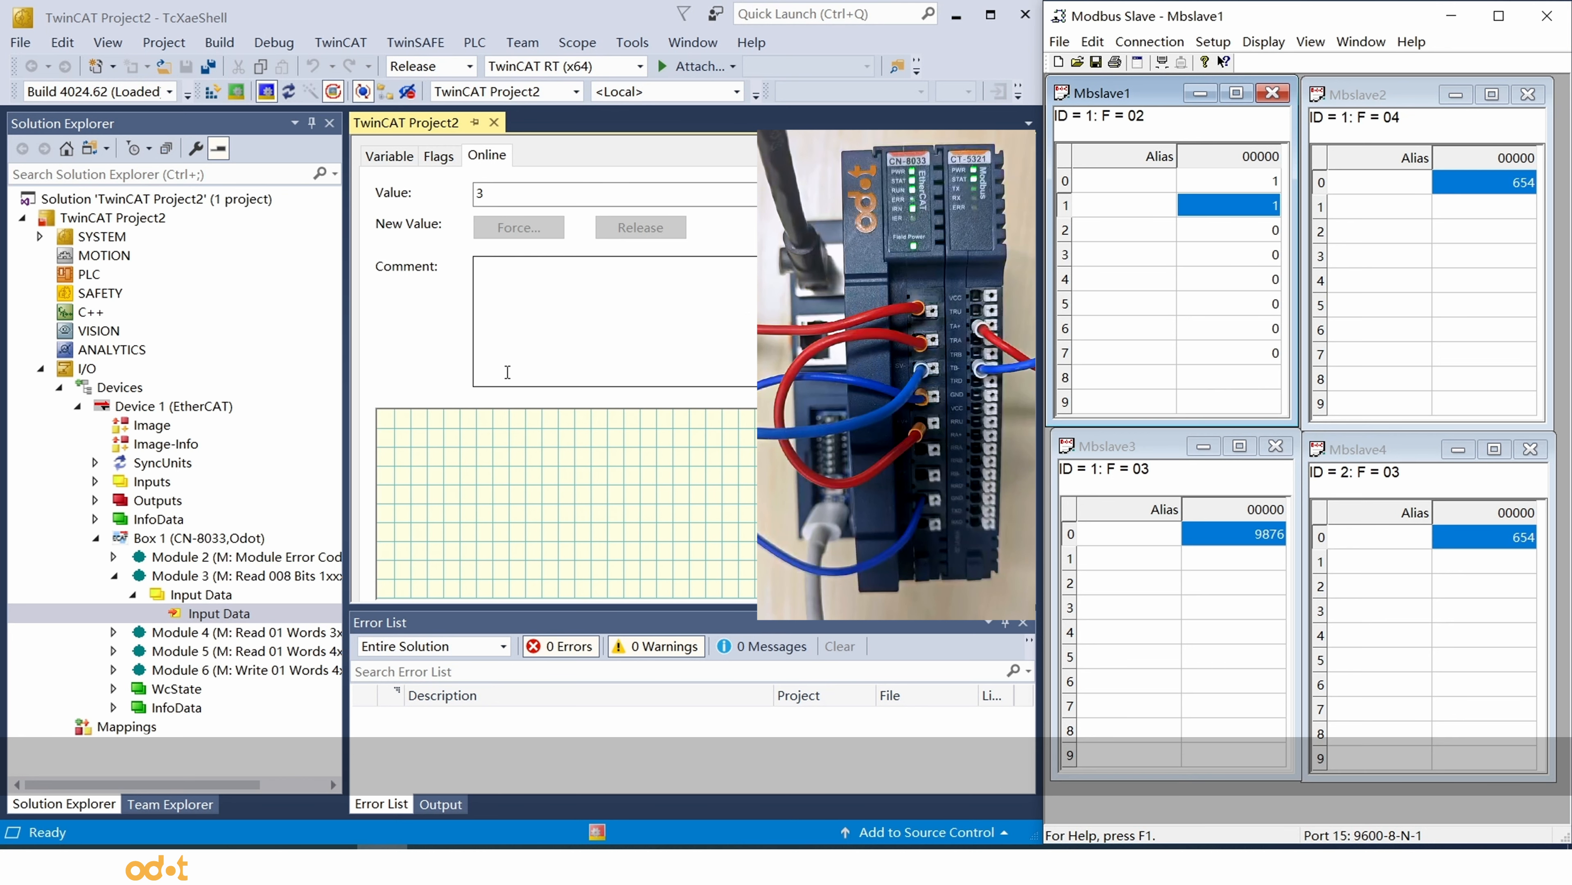
Expand Module 4 (Read 01 Words 3xxxx) and view the online value of its input data
{"action": "double_click", "coordinate": [205, 632]}
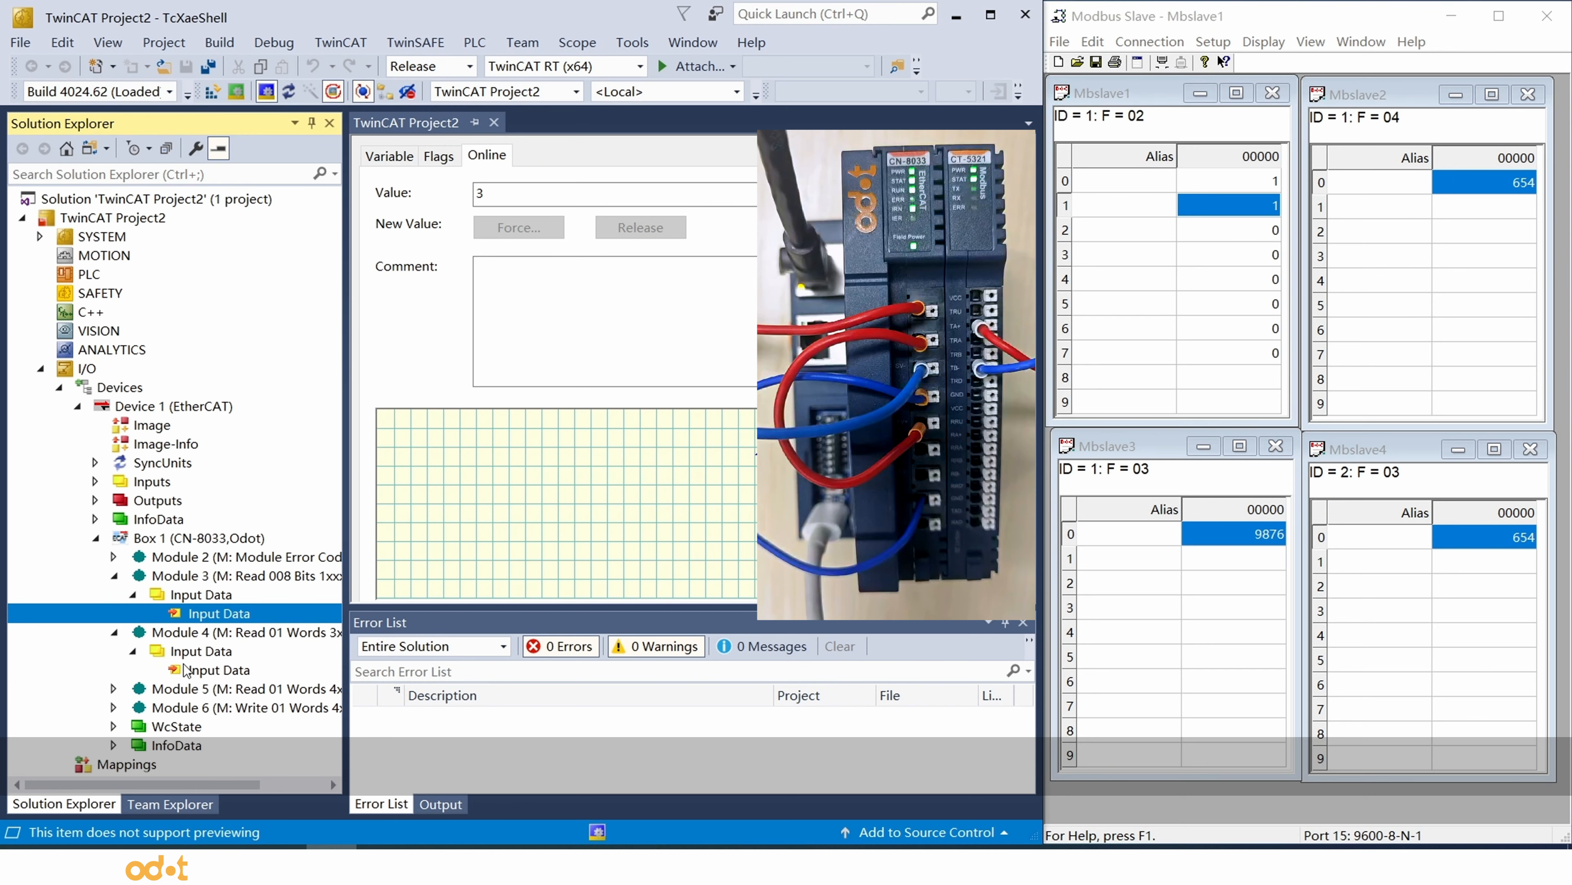
{"action": "left_click", "coordinate": [199, 670]}
{"action": "double_click", "coordinate": [200, 671]}
{"action": "key", "text": "Escape"}
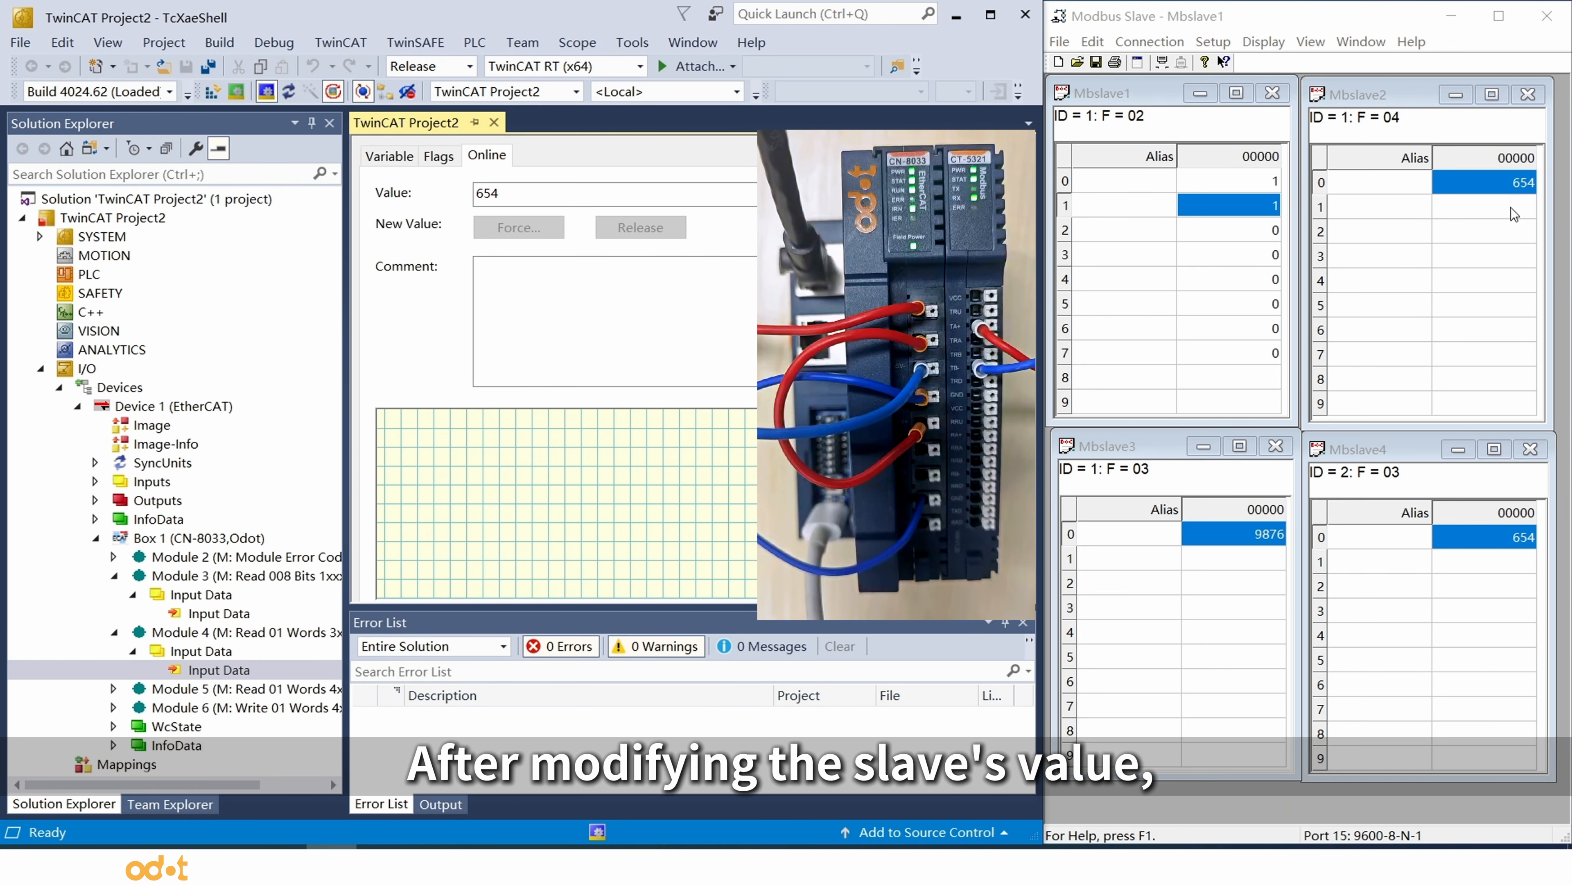
In Mbslave2 of Modbus Slave, set register 0 to 453
{"action": "double_click", "coordinate": [1516, 188]}
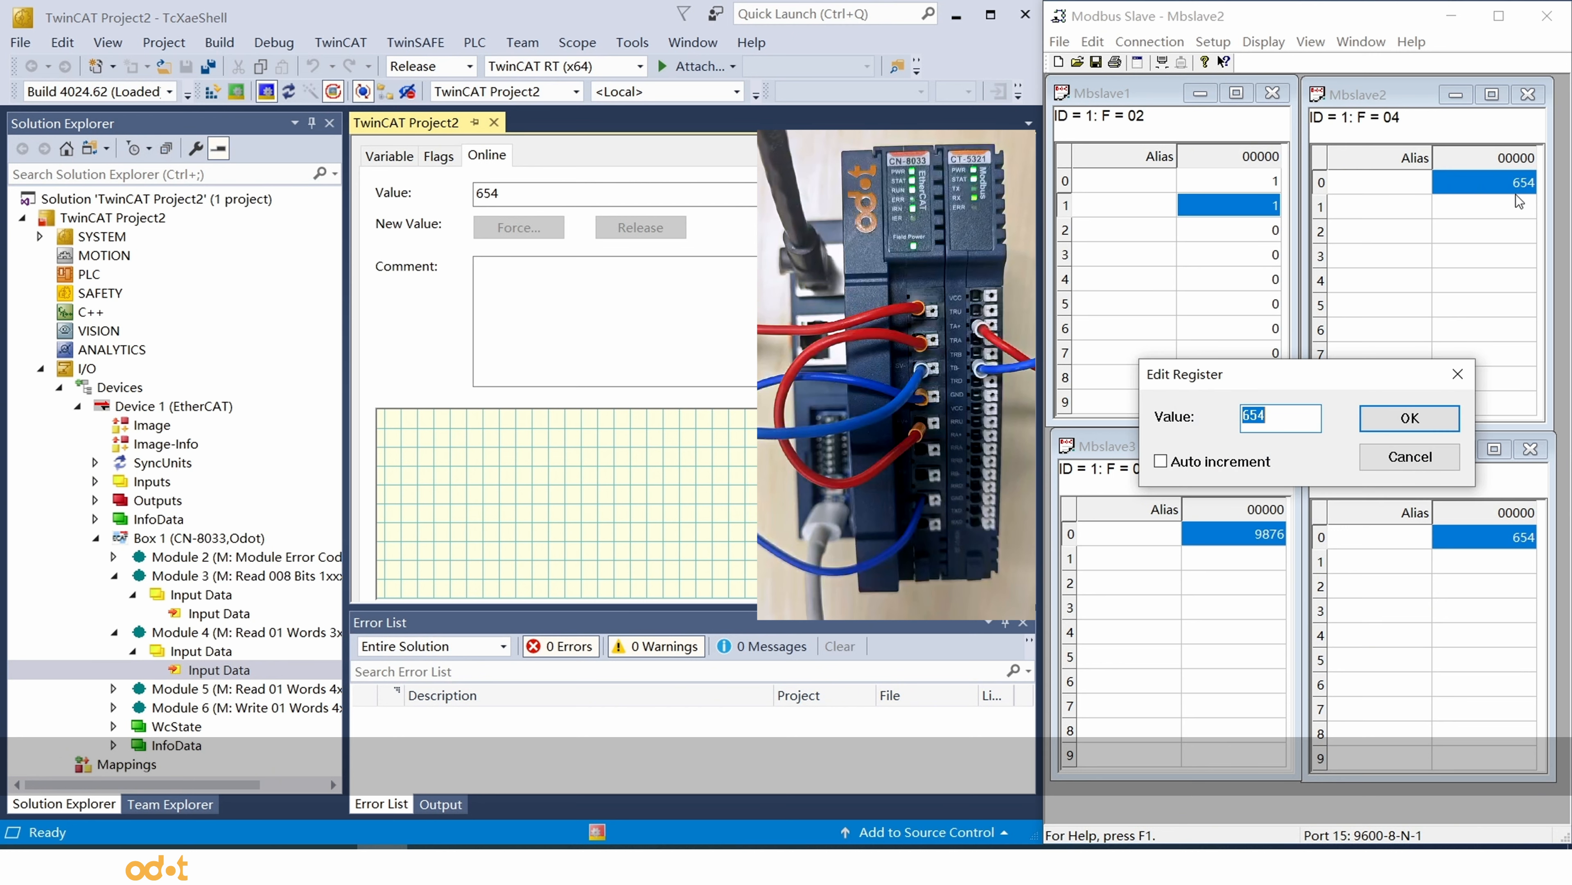
{"action": "type", "text": "453"}
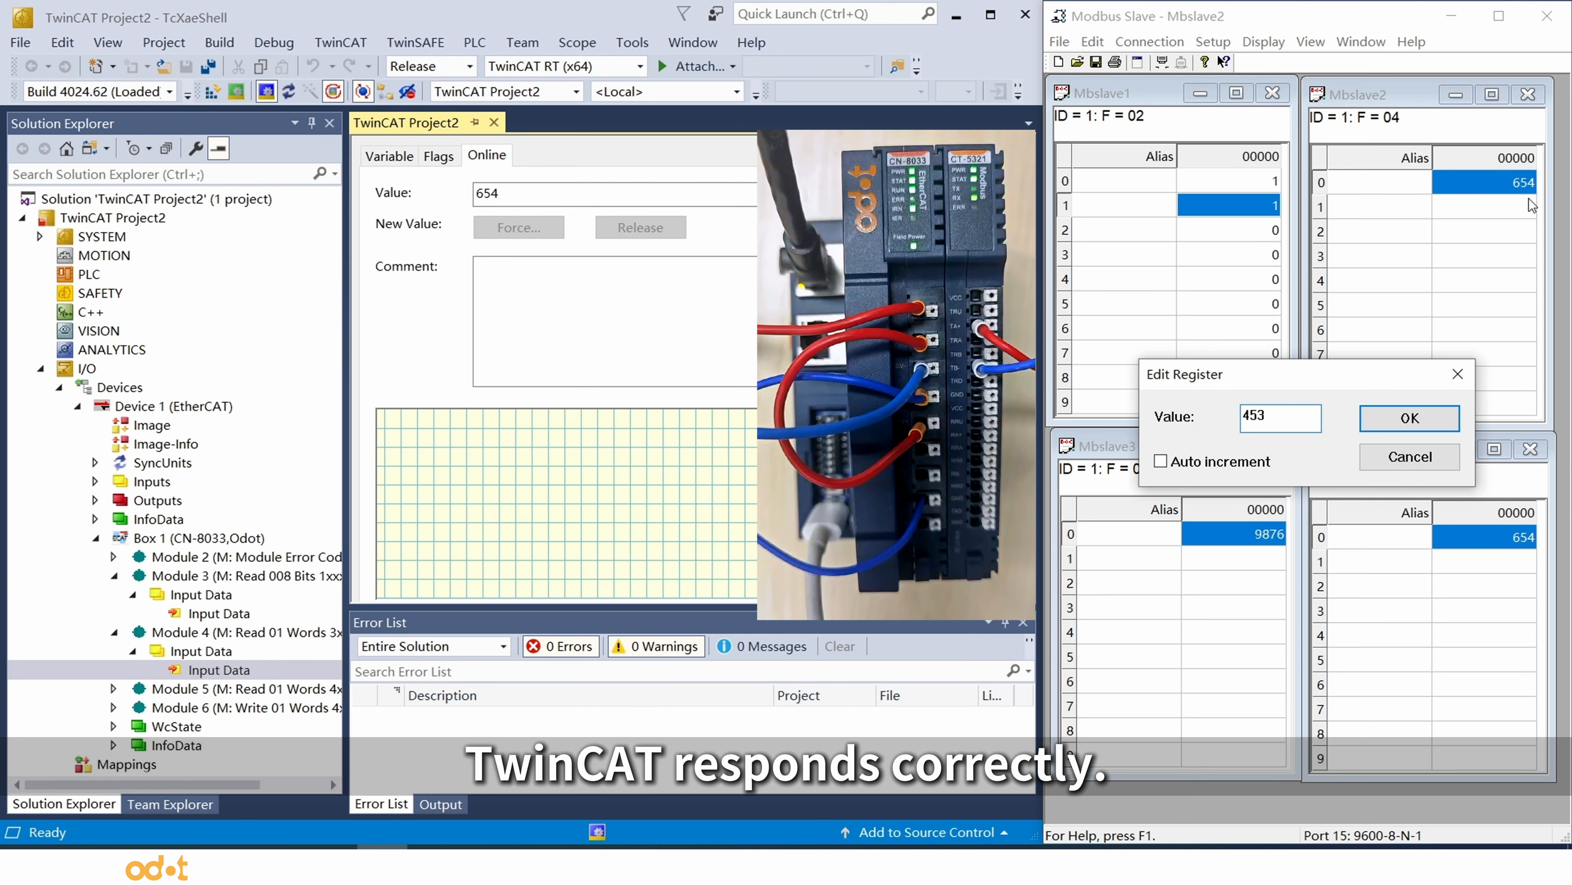
{"action": "key", "text": "Return"}
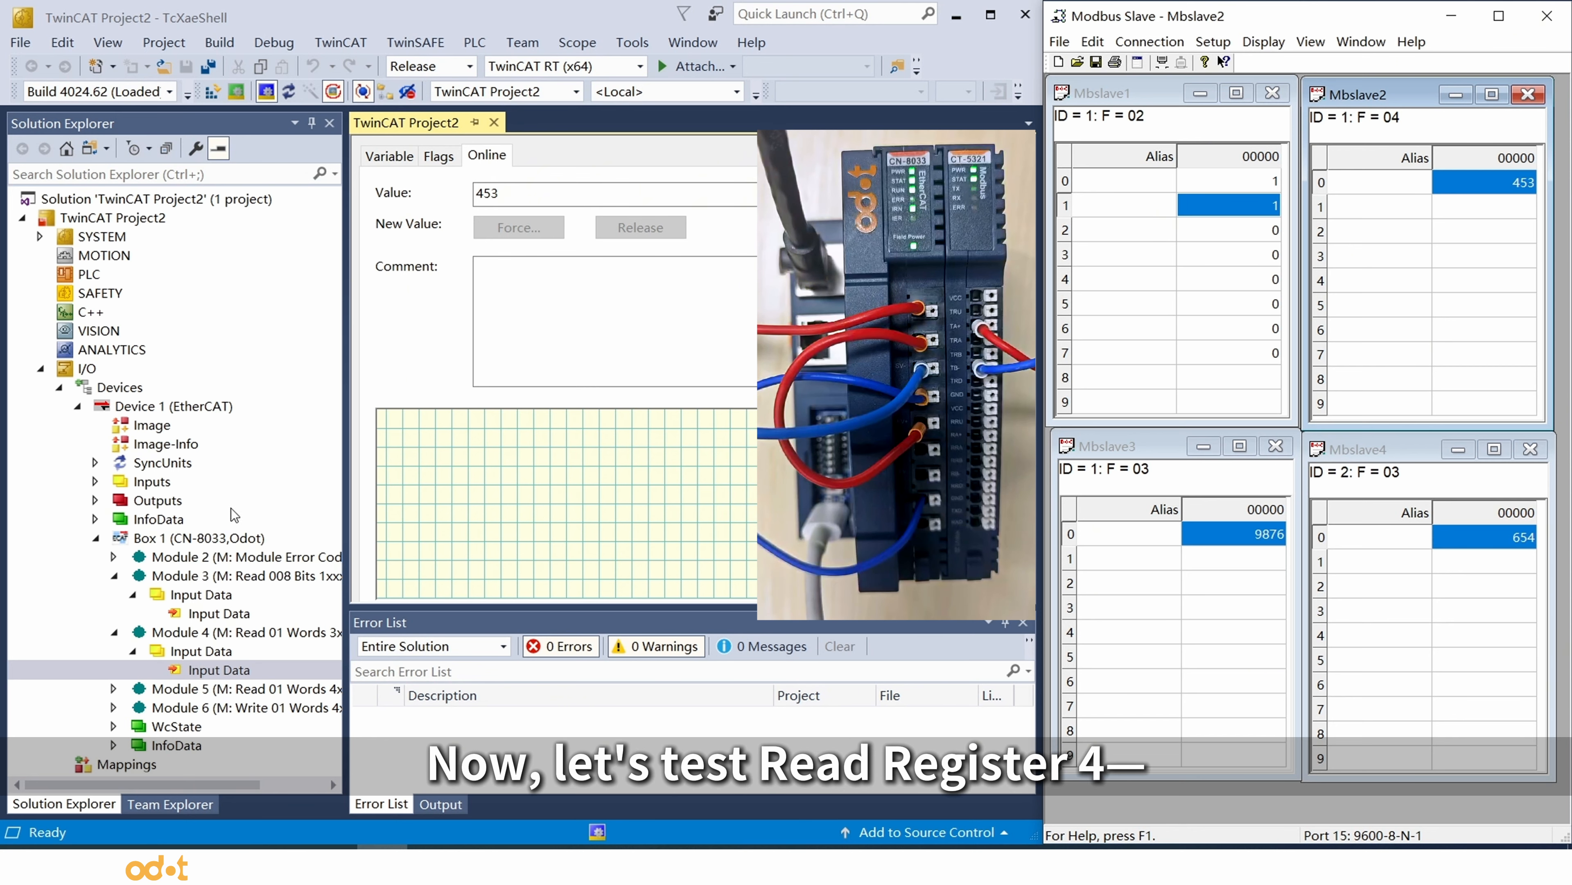
In the TwinCAT project, expand Module 5 (Read 01 Words 4xxxx) and view the online value of its input data
{"action": "left_click", "coordinate": [115, 687]}
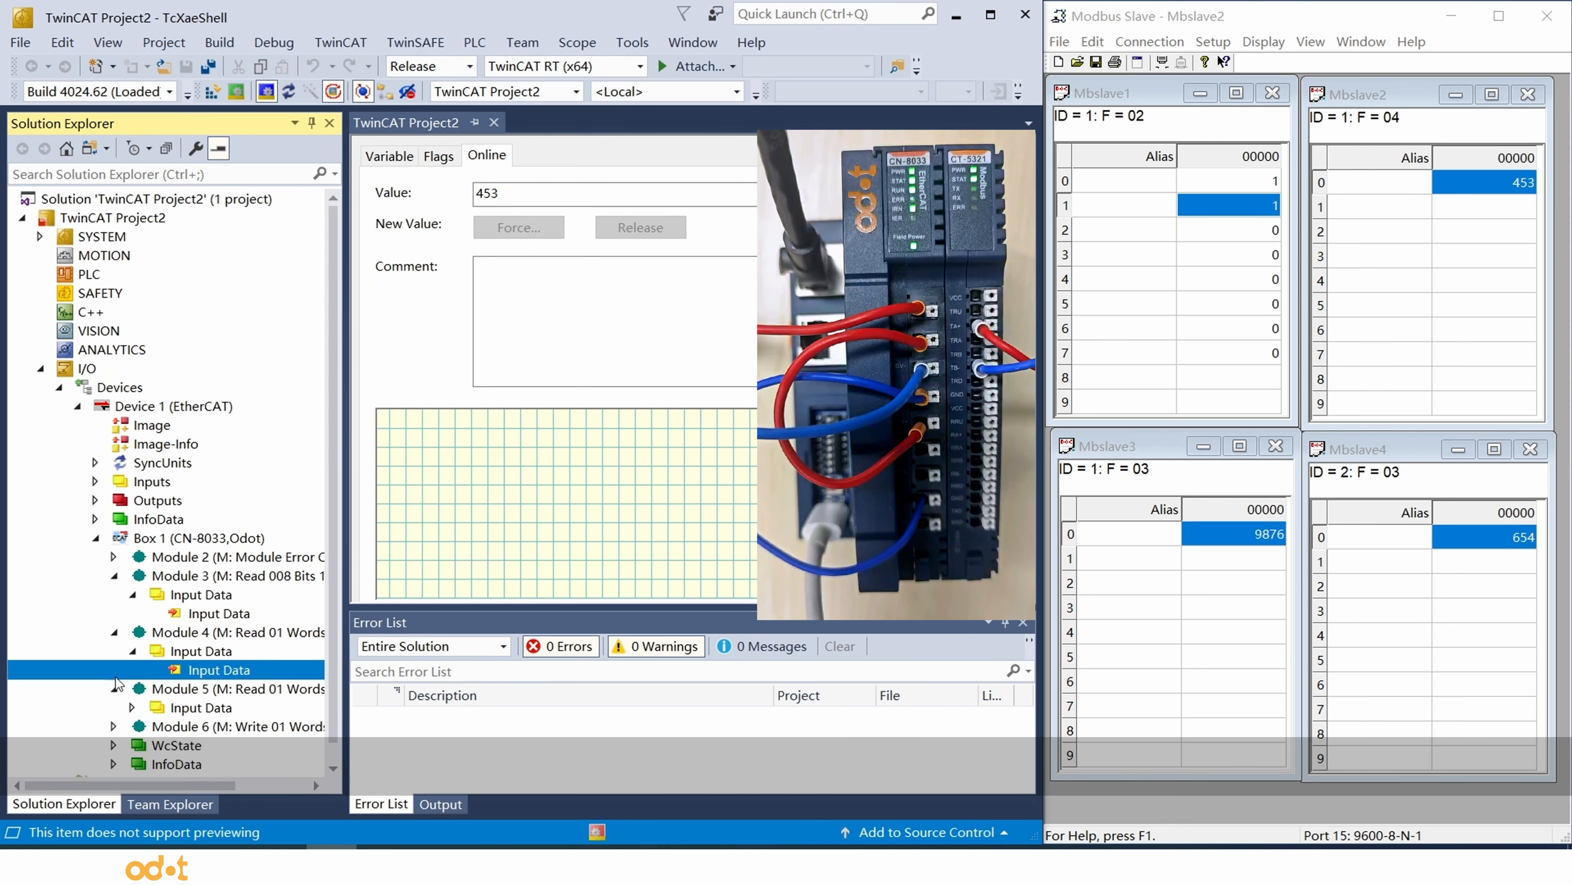
{"action": "left_click", "coordinate": [133, 706]}
{"action": "left_click", "coordinate": [219, 726]}
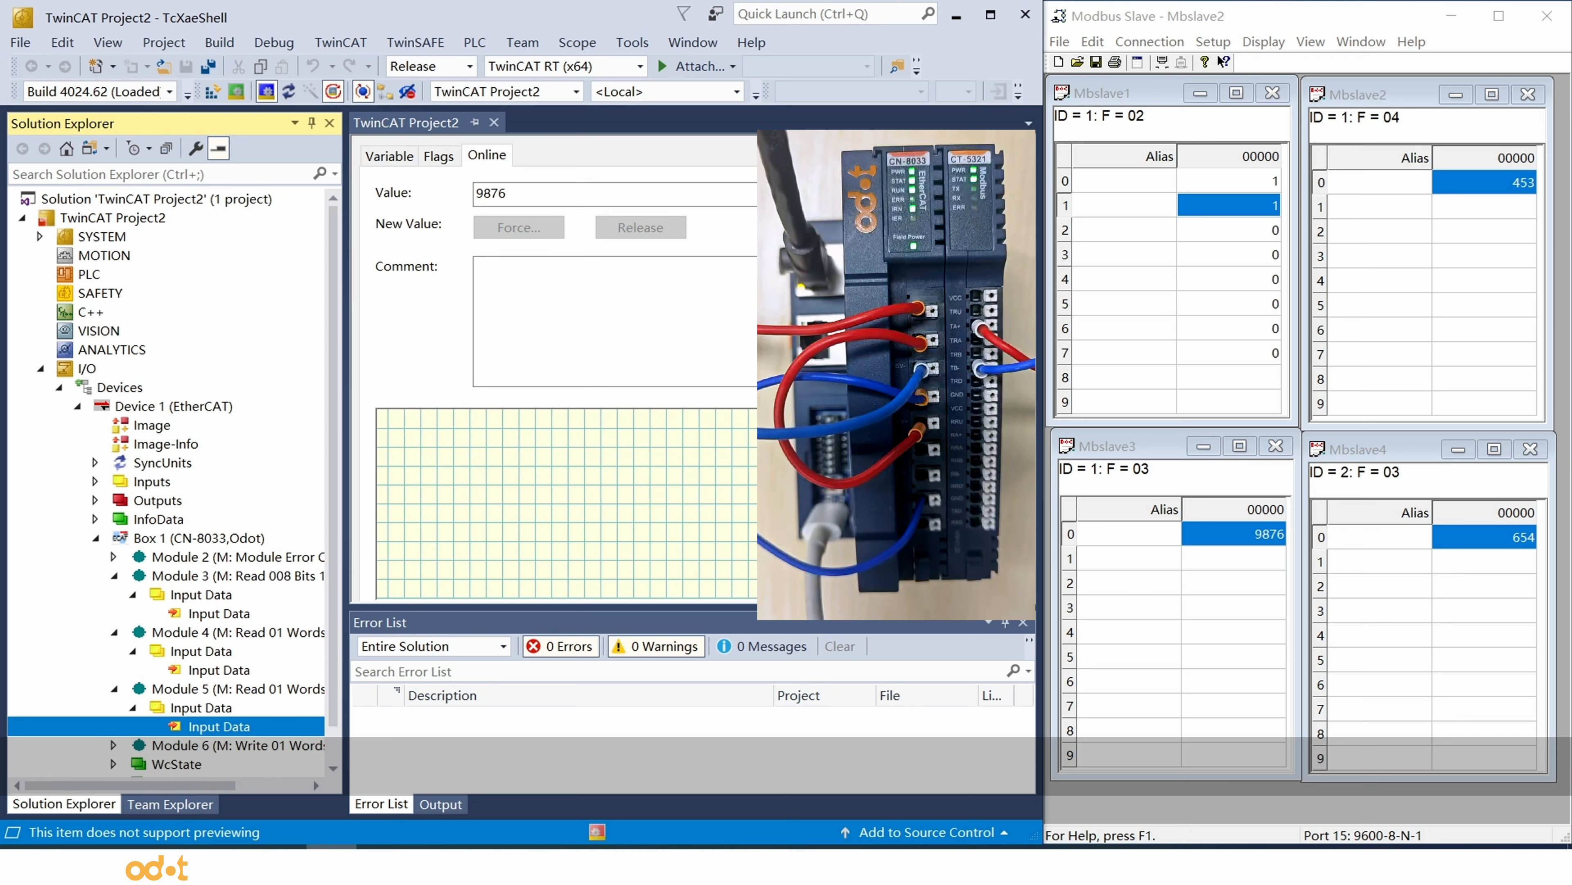
In Mbslave3 of Modbus Slave, set register 0 to 654
{"action": "double_click", "coordinate": [1252, 535]}
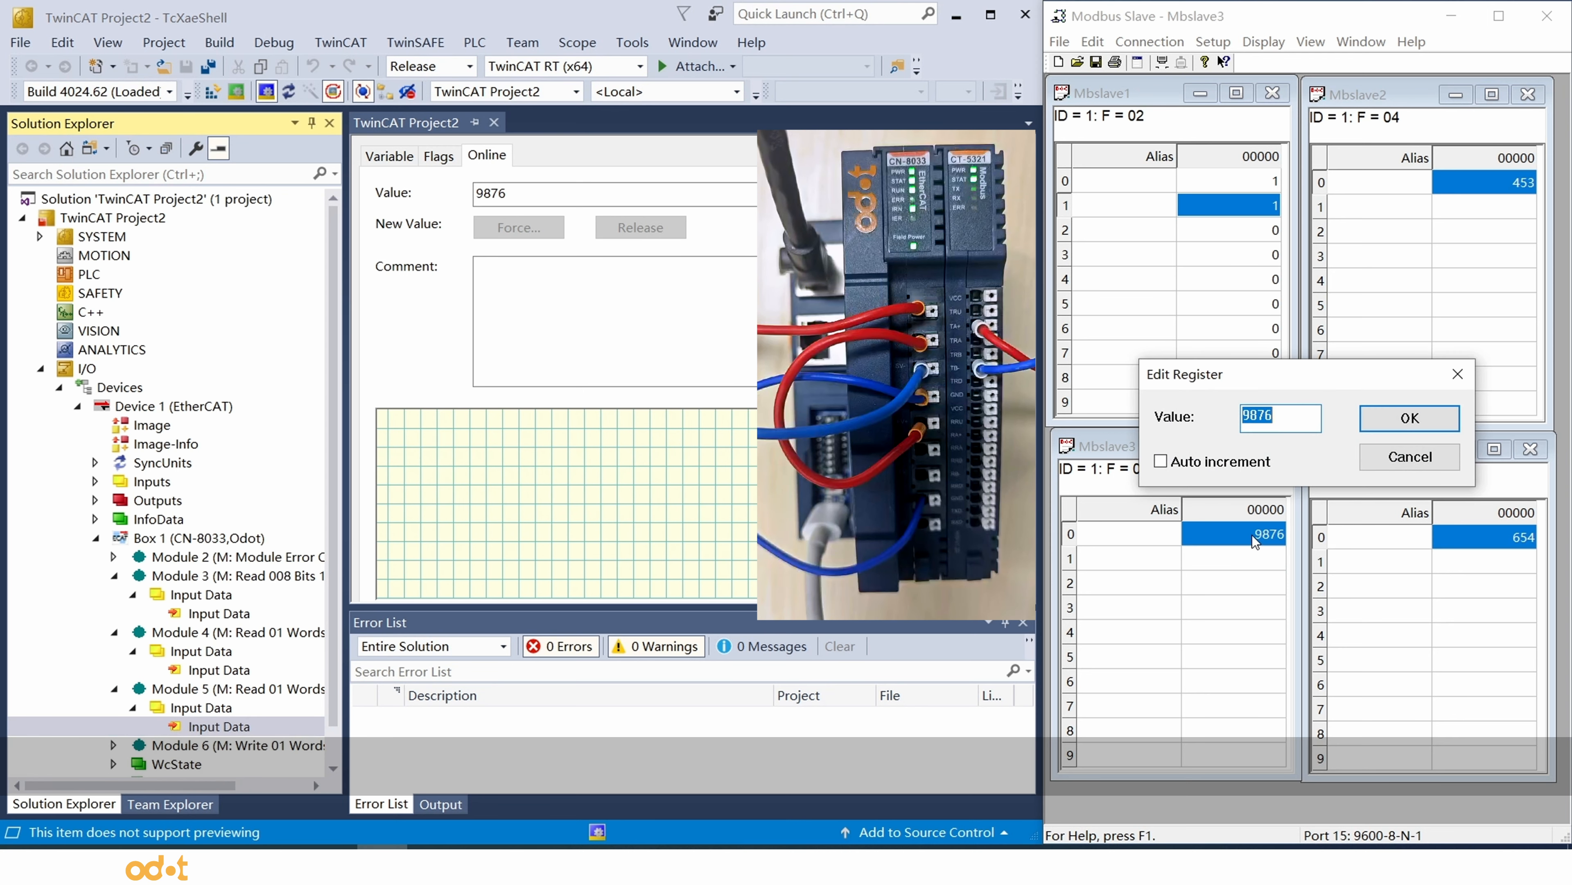
{"action": "type", "text": "654"}
{"action": "left_click", "coordinate": [1410, 416]}
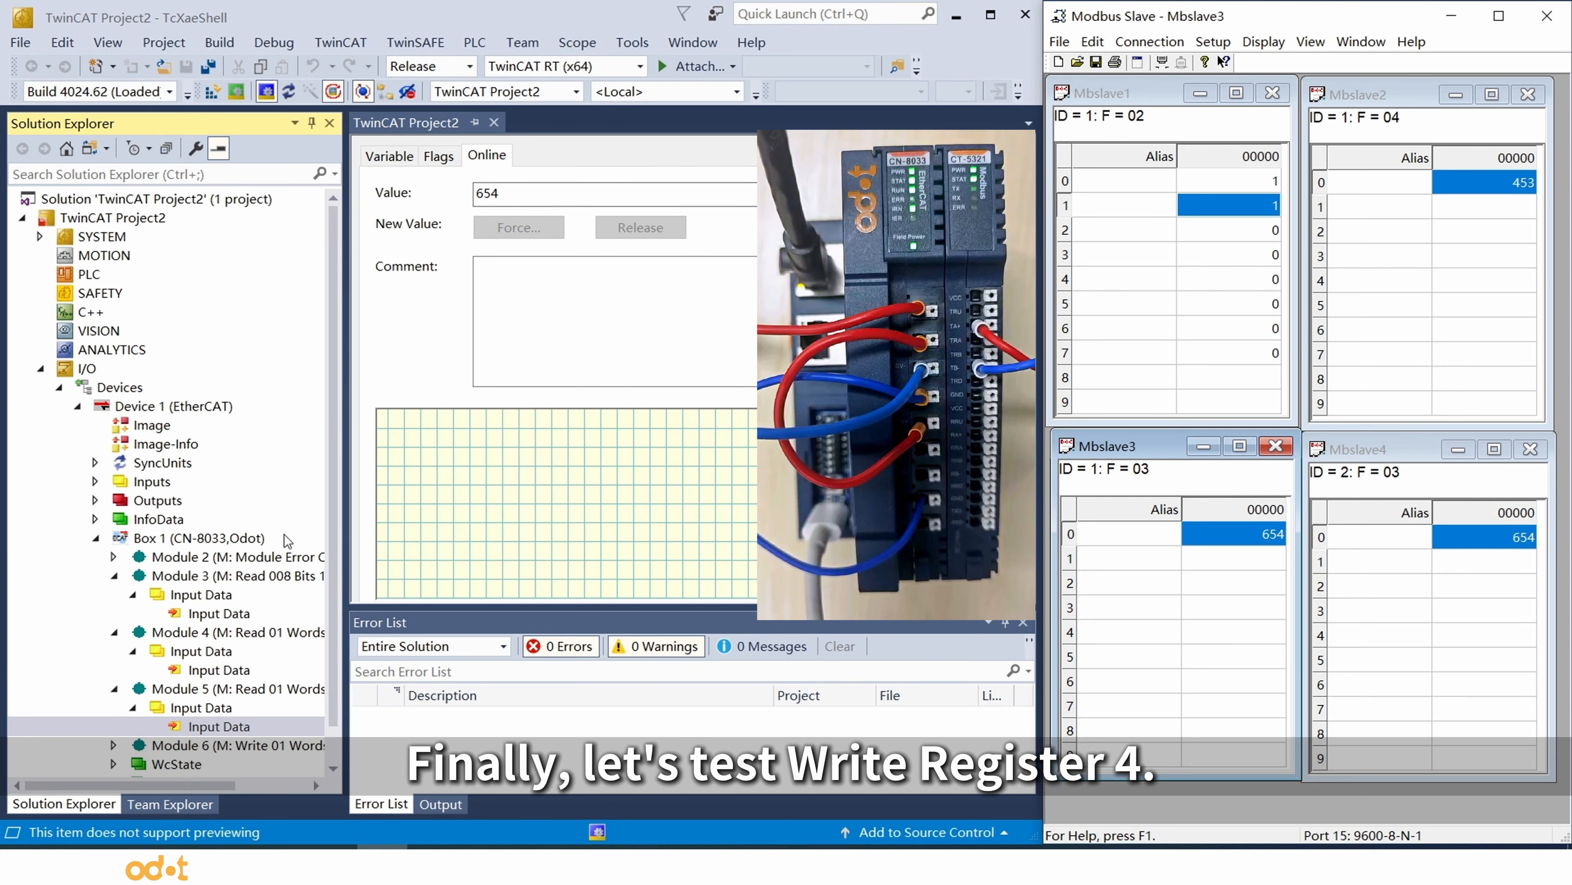
In the TwinCAT project, expand Module 6 (Write 01 Words 4xxxx) and set the online value of its output data to decimal 555
{"action": "left_click", "coordinate": [114, 744]}
{"action": "scroll", "coordinate": [122, 731], "scroll_direction": "down", "scroll_amount": 1}
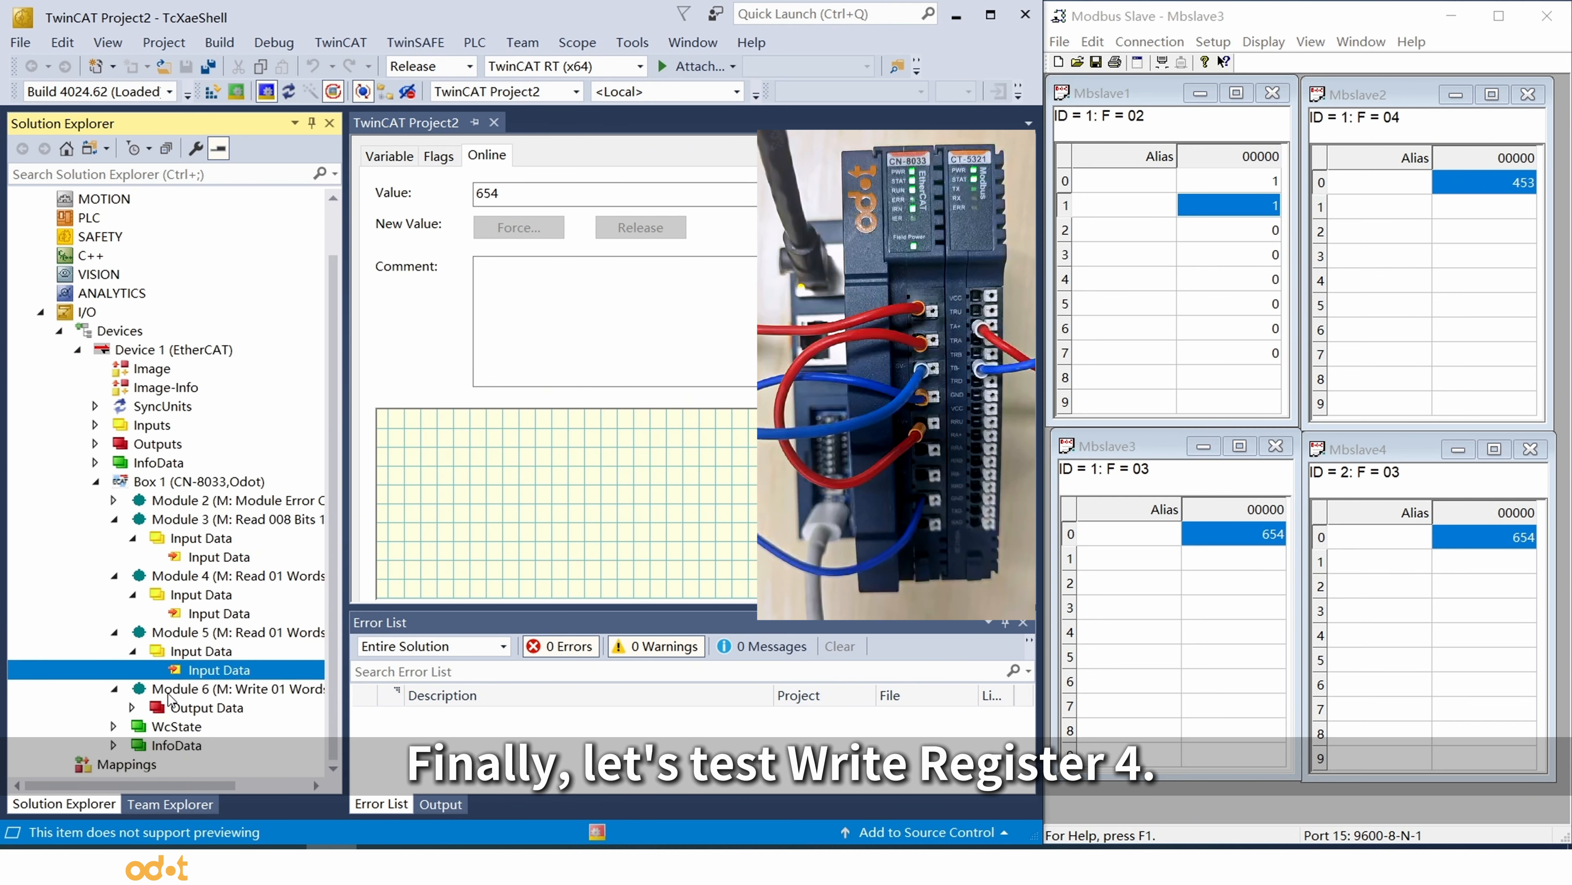
{"action": "left_click", "coordinate": [132, 707]}
{"action": "scroll", "coordinate": [219, 626], "scroll_direction": "down", "scroll_amount": 1}
{"action": "left_click", "coordinate": [224, 706]}
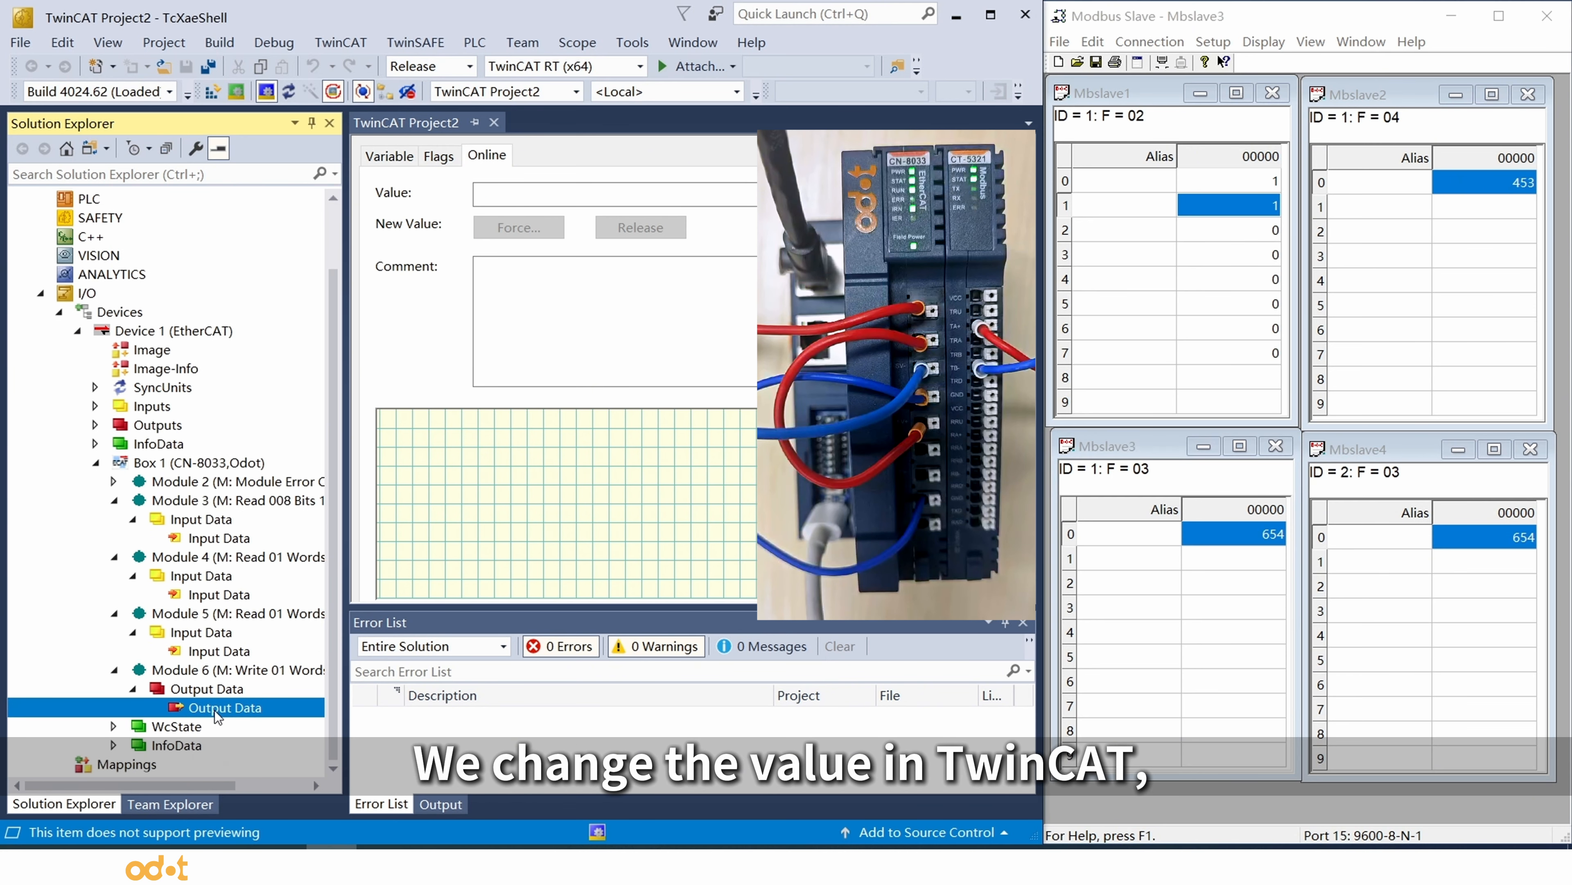
{"action": "left_click", "coordinate": [621, 193]}
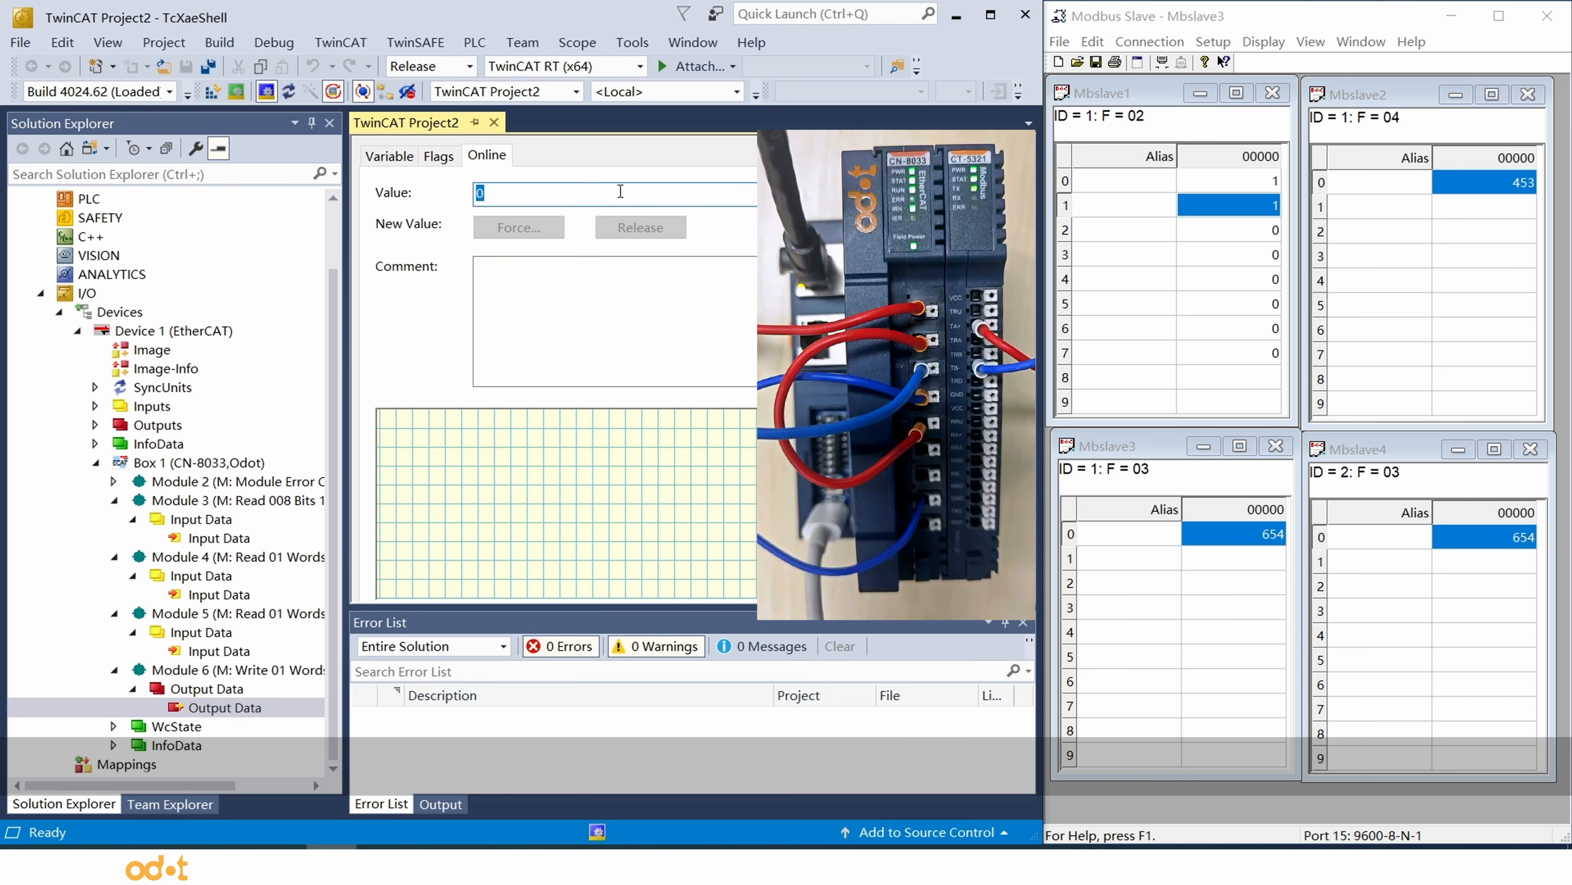
{"action": "double_click", "coordinate": [621, 192]}
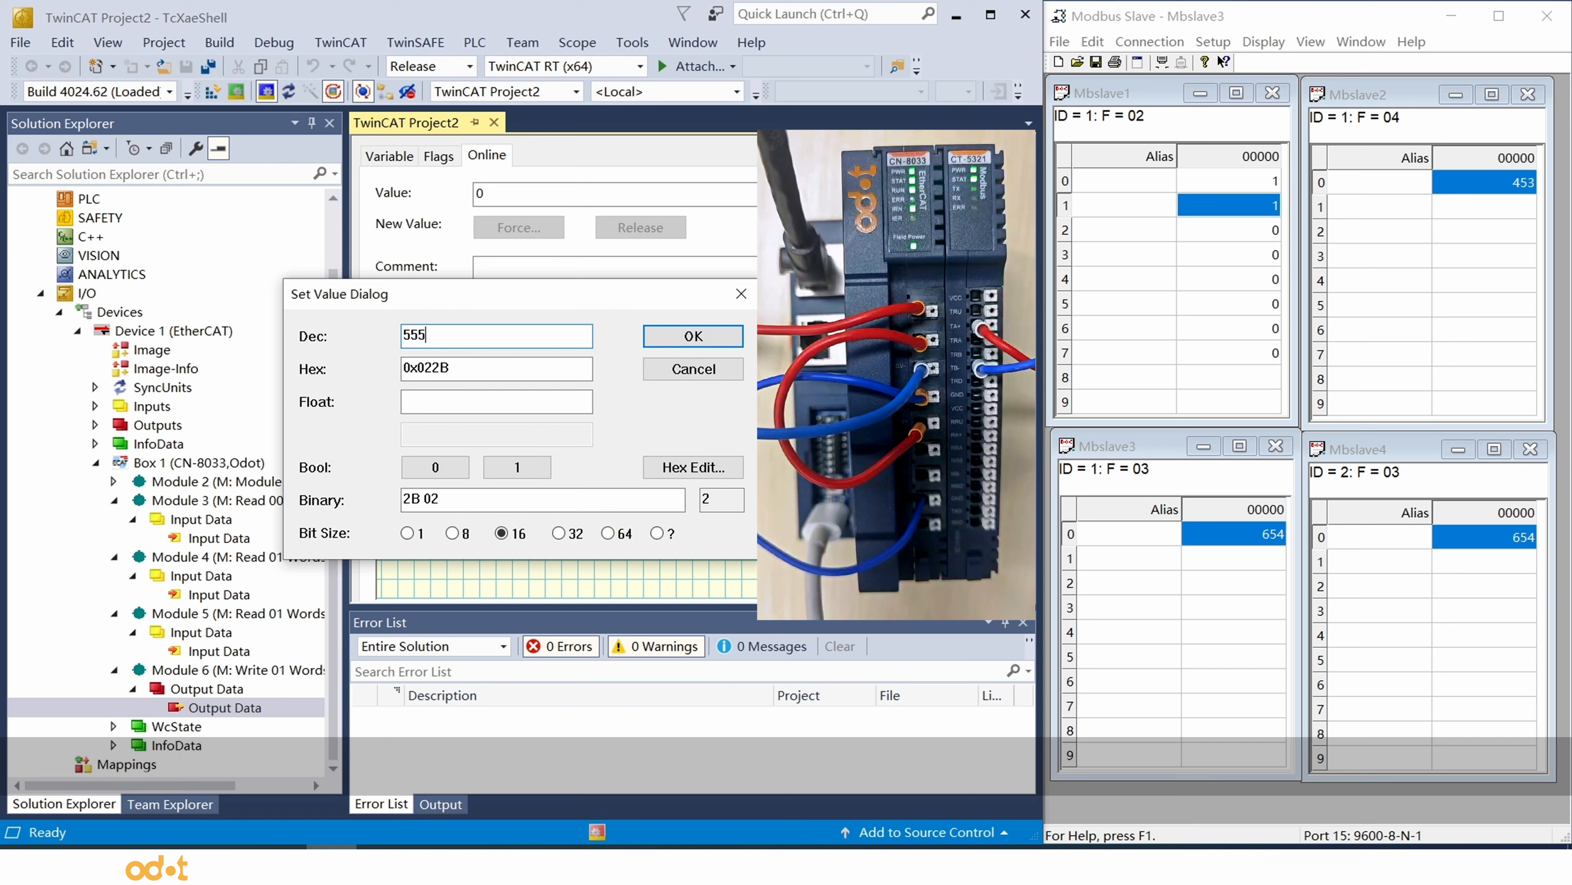
{"action": "type", "text": "555"}
{"action": "left_click", "coordinate": [694, 335]}
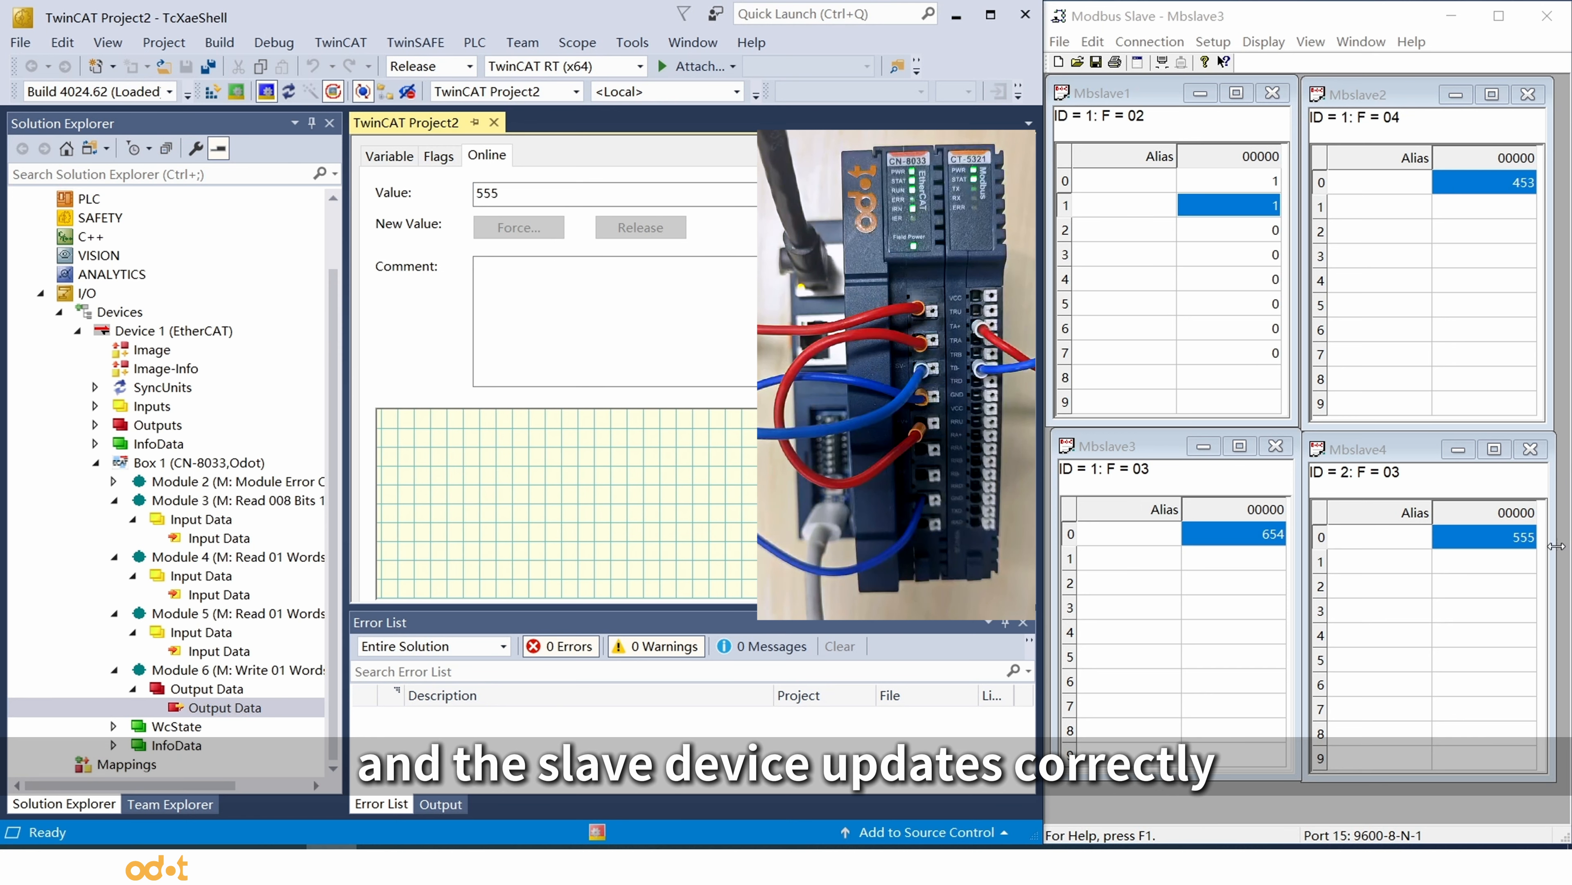
Collapse Modules 3 to 6 and view the online values of all input data in Module 2 (Module Error Code)
{"action": "left_click", "coordinate": [117, 503]}
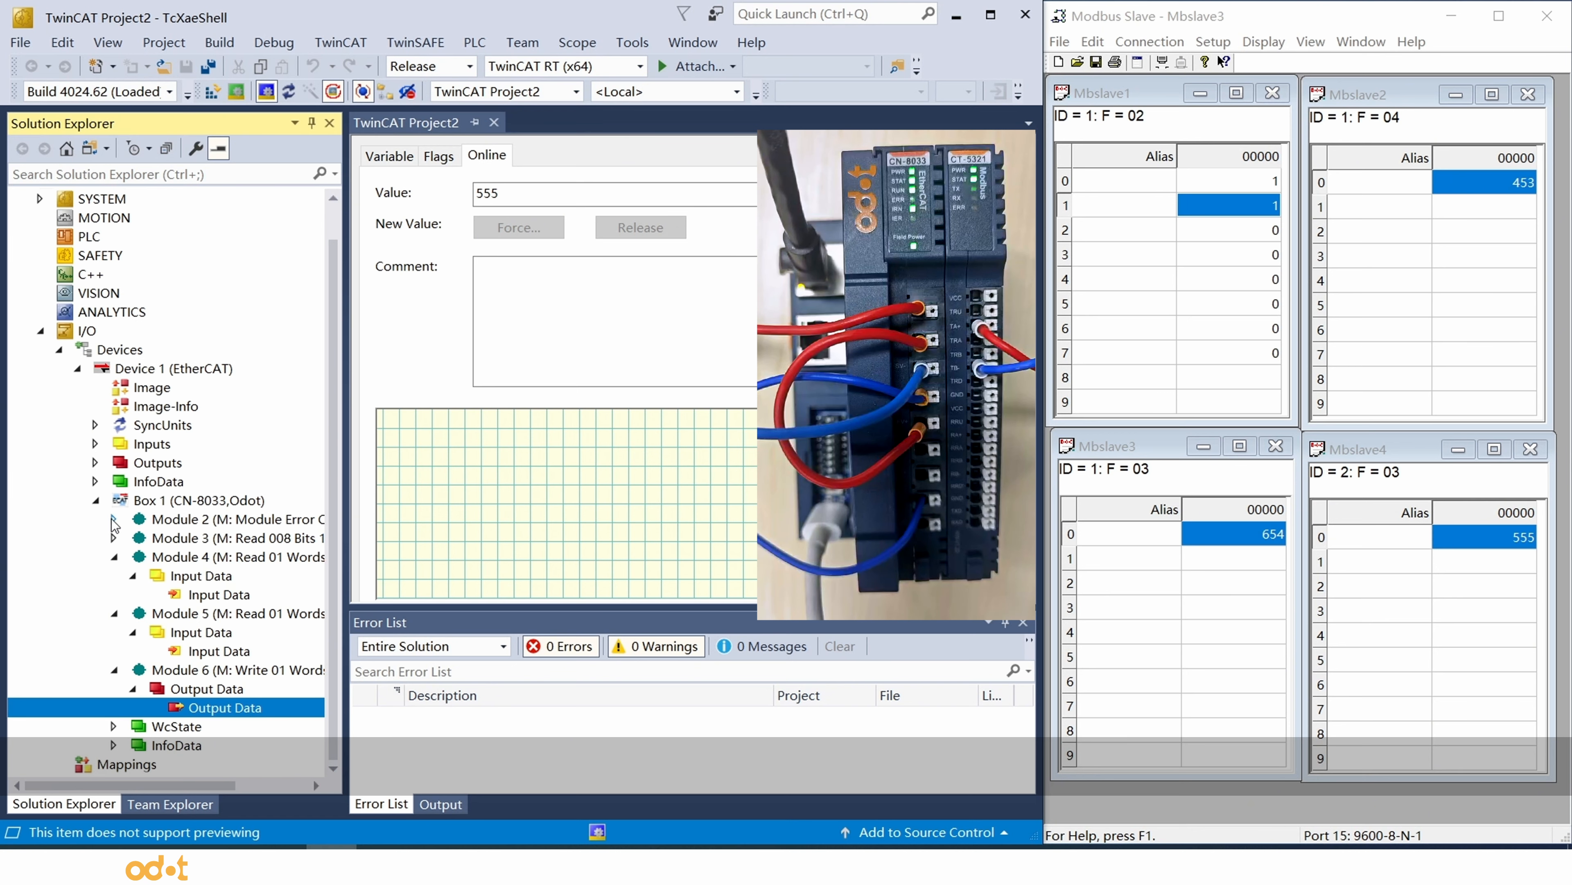
{"action": "left_click", "coordinate": [115, 557]}
{"action": "left_click", "coordinate": [115, 613]}
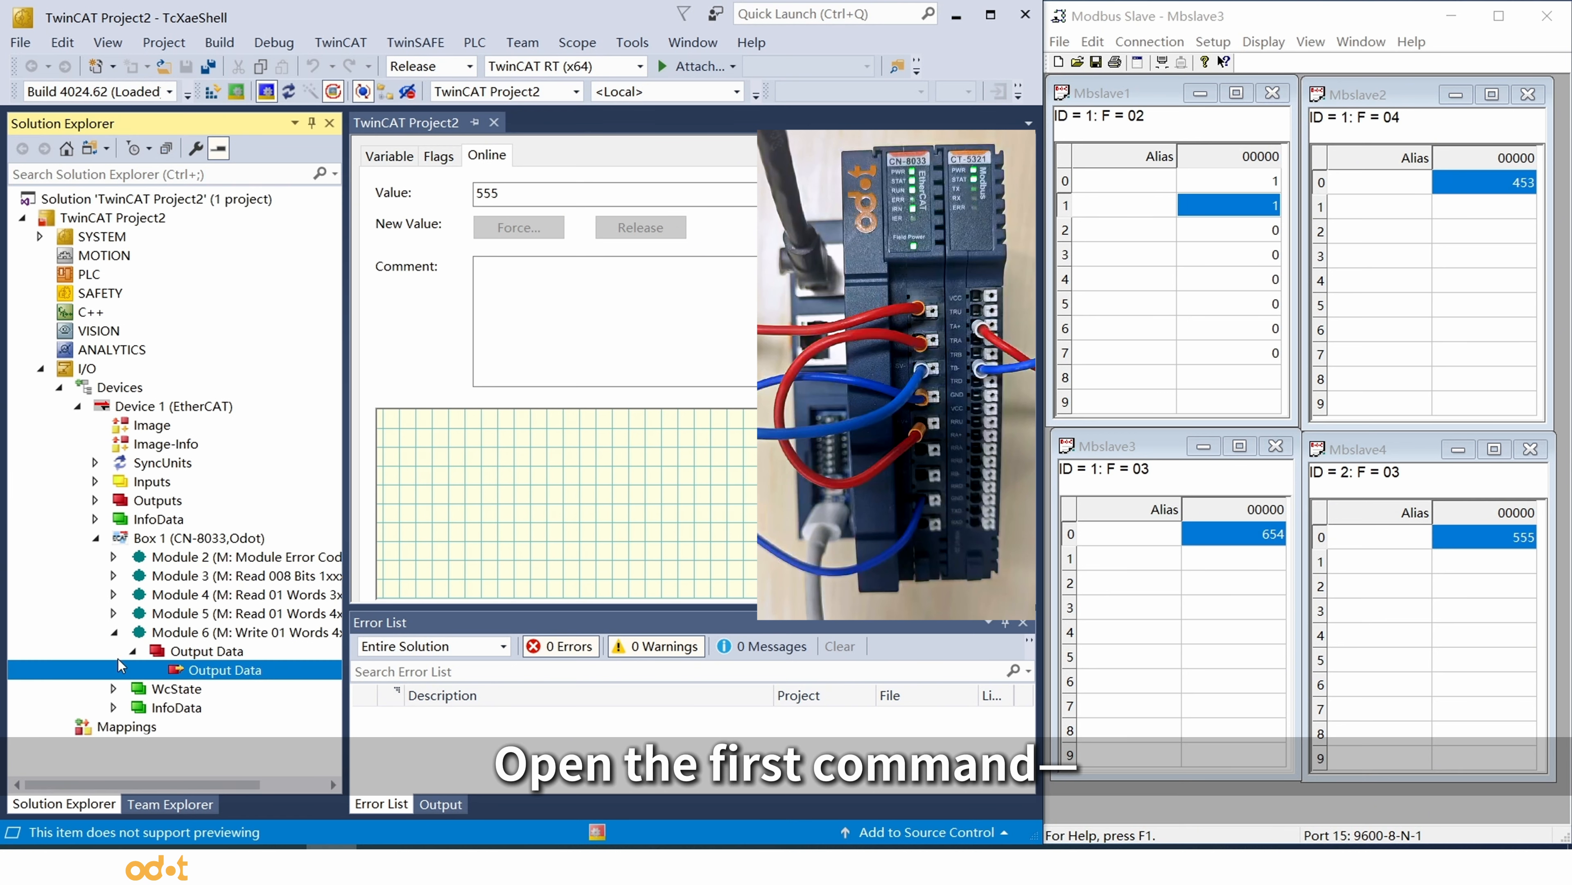
{"action": "left_click", "coordinate": [114, 633]}
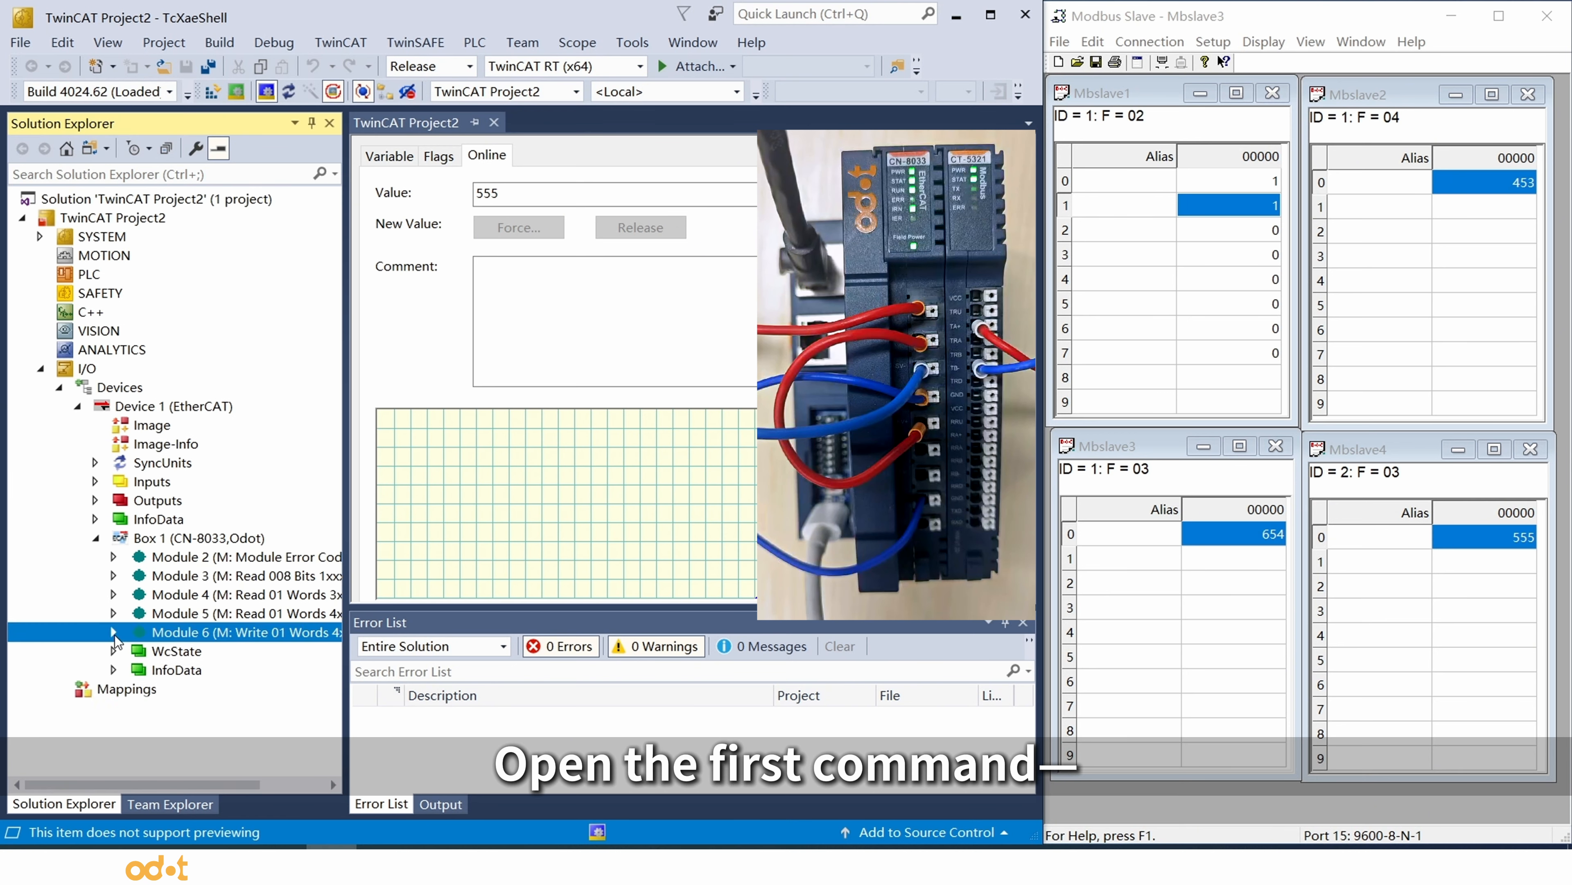
{"action": "left_click", "coordinate": [112, 556]}
{"action": "left_click", "coordinate": [133, 575]}
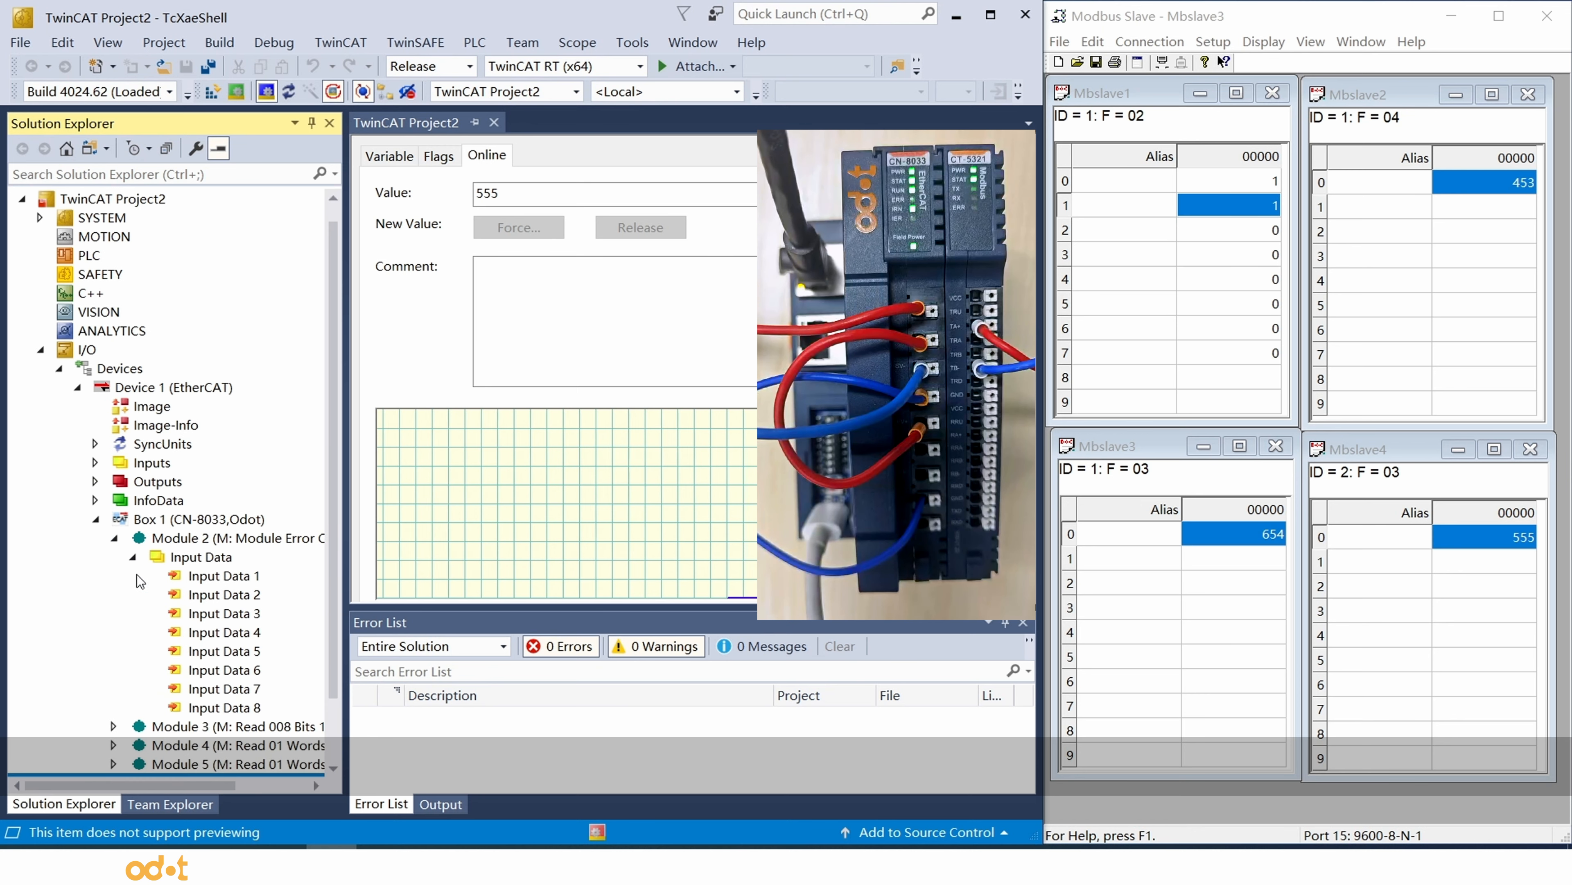
{"action": "left_click", "coordinate": [217, 560]}
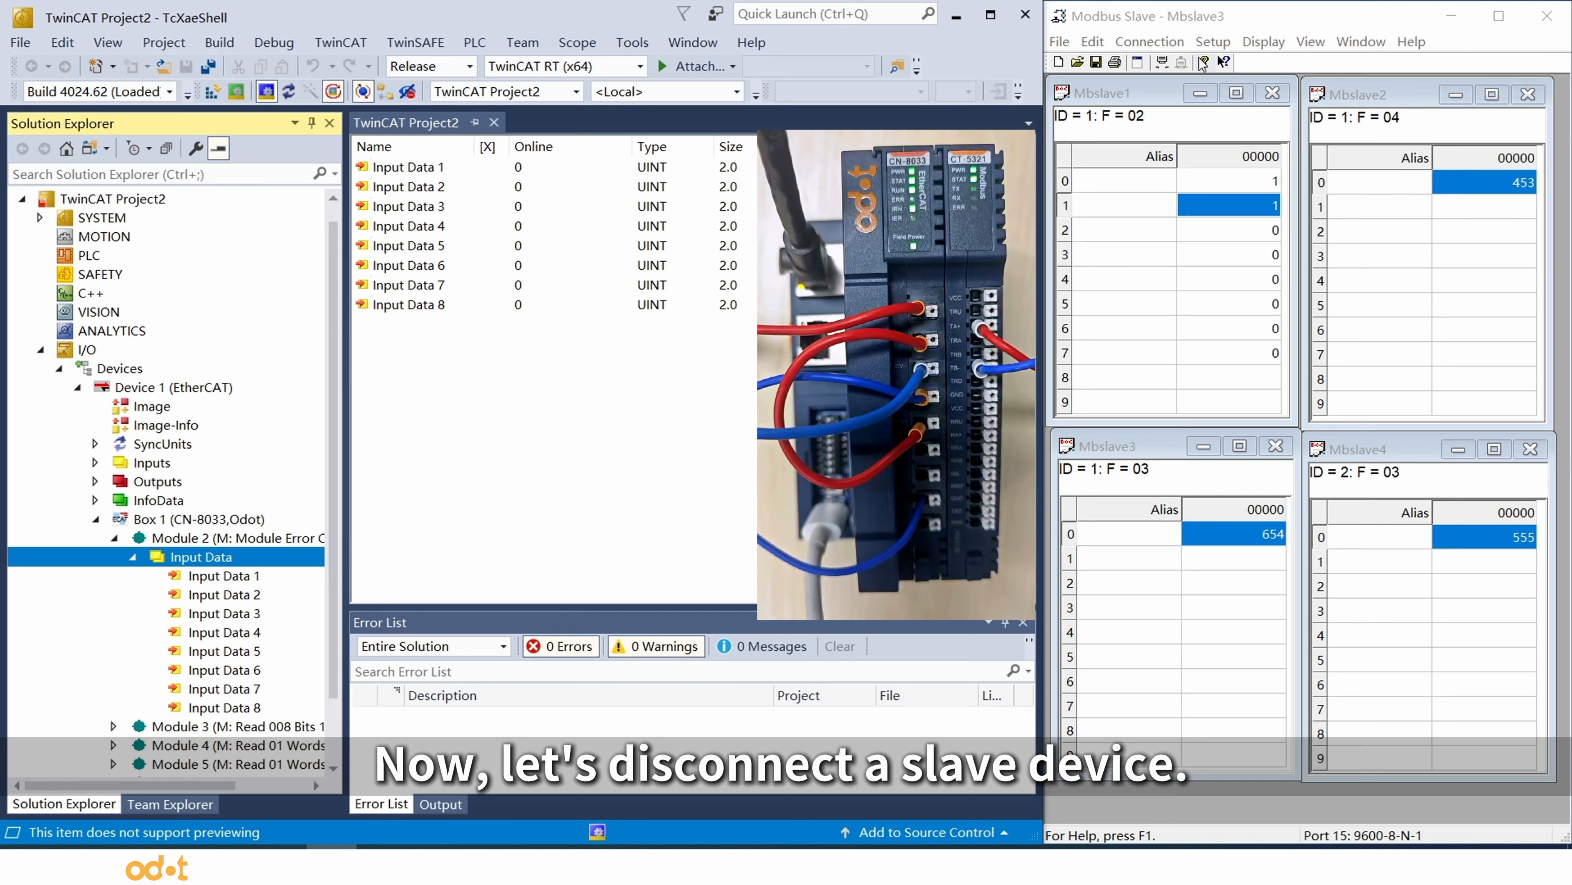
Disconnect the simulated slaves in Modbus Slave and reconnect them to test the error code reporting
{"action": "left_click", "coordinate": [1165, 67]}
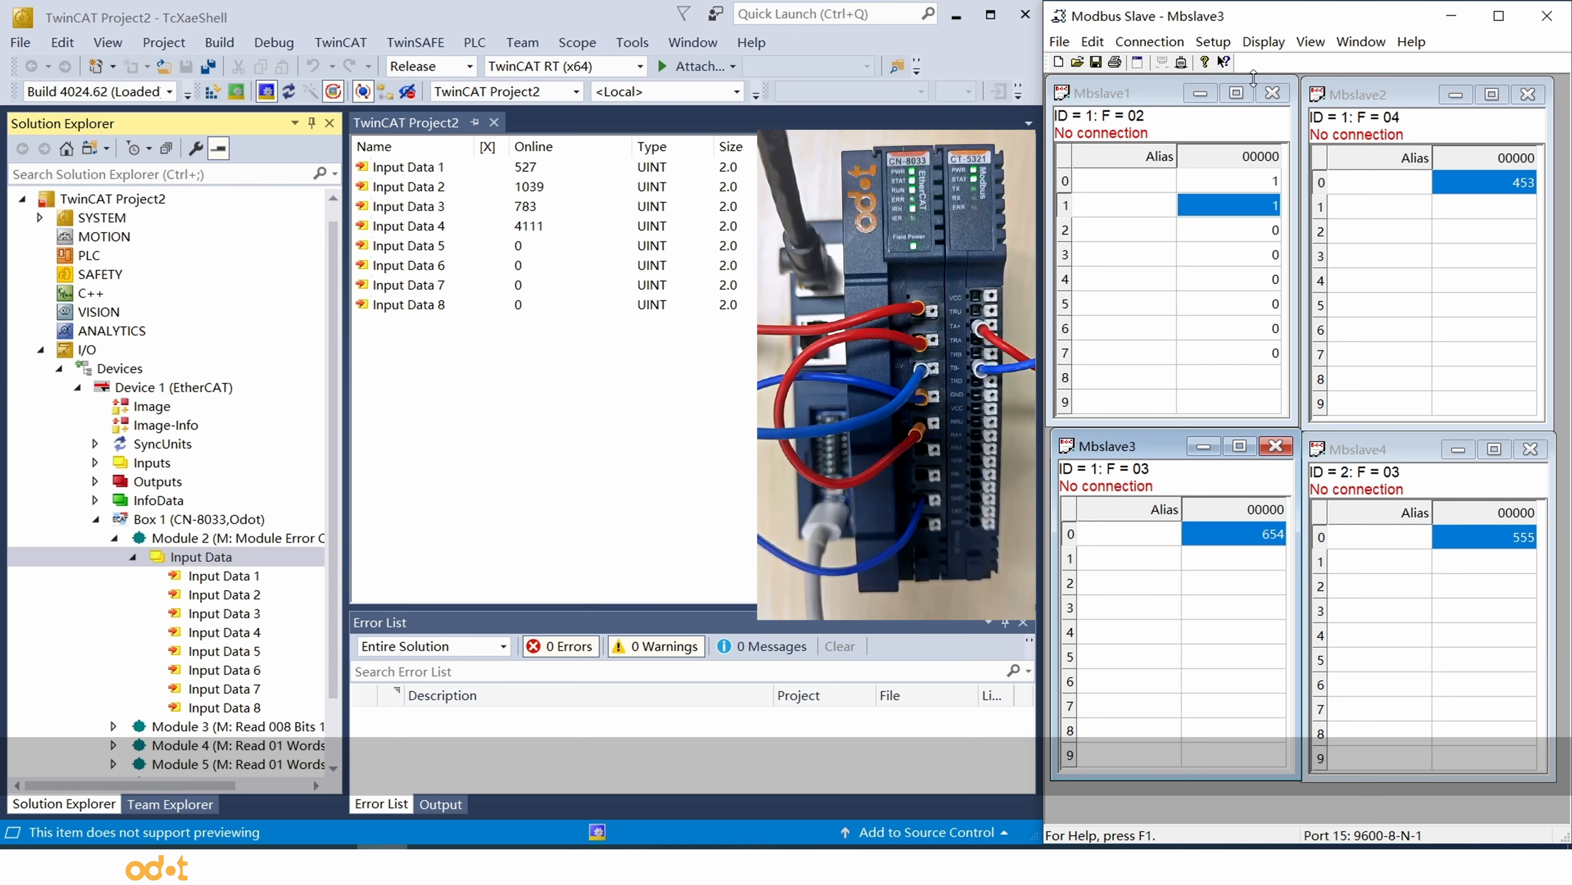
{"action": "left_click", "coordinate": [1183, 64]}
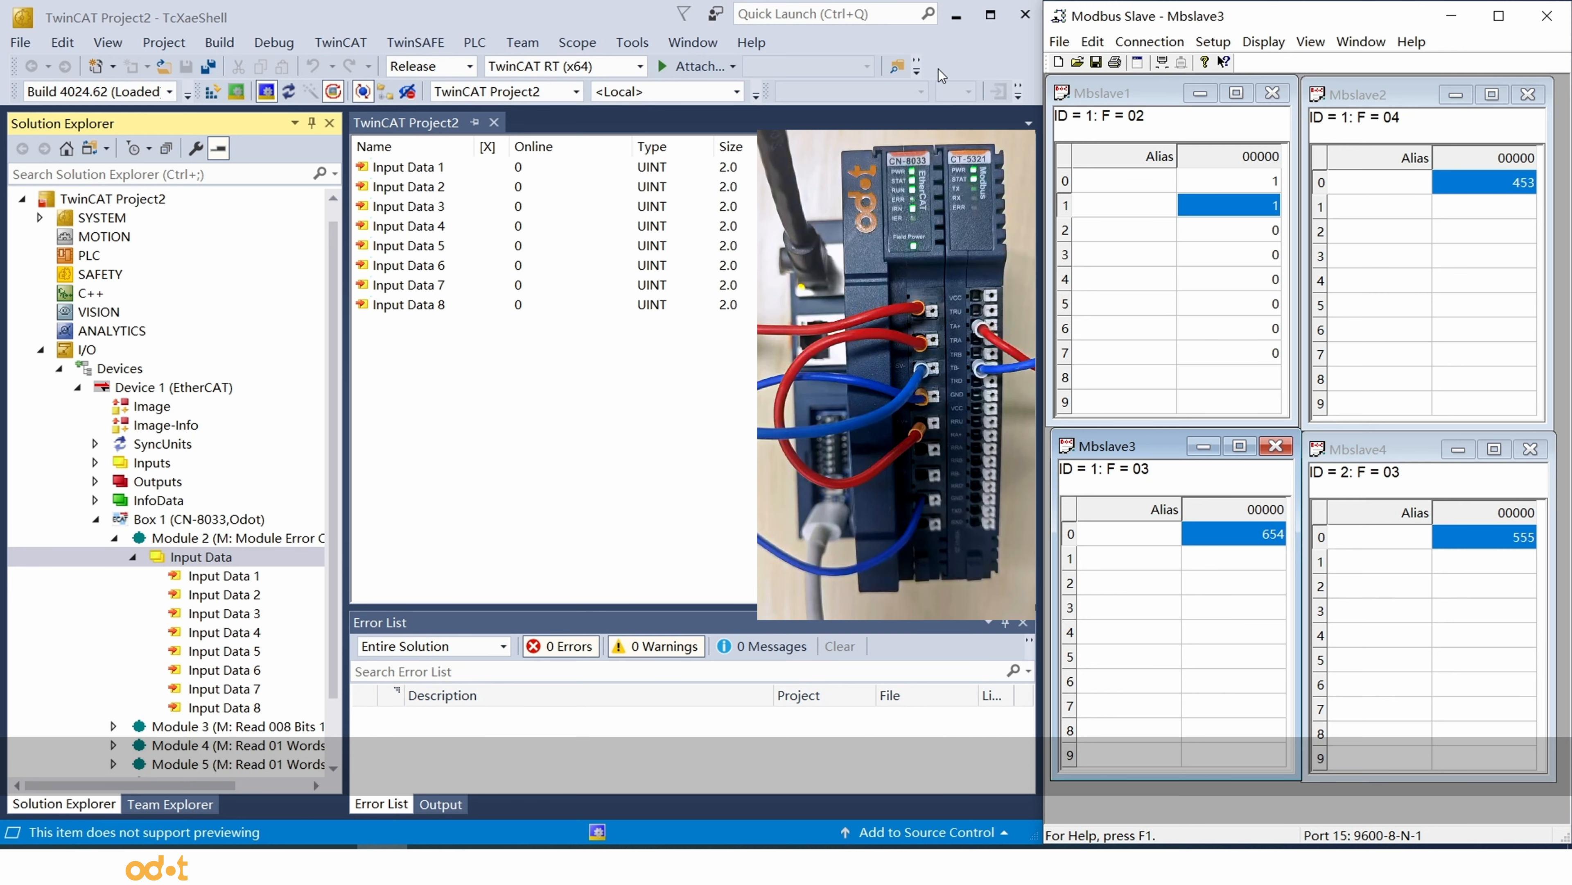
Minimize TwinCAT and switch to IO Config to view the process data of the CT-5321's Error Code Input (08 CH)
{"action": "left_click", "coordinate": [956, 14]}
{"action": "left_click", "coordinate": [280, 865]}
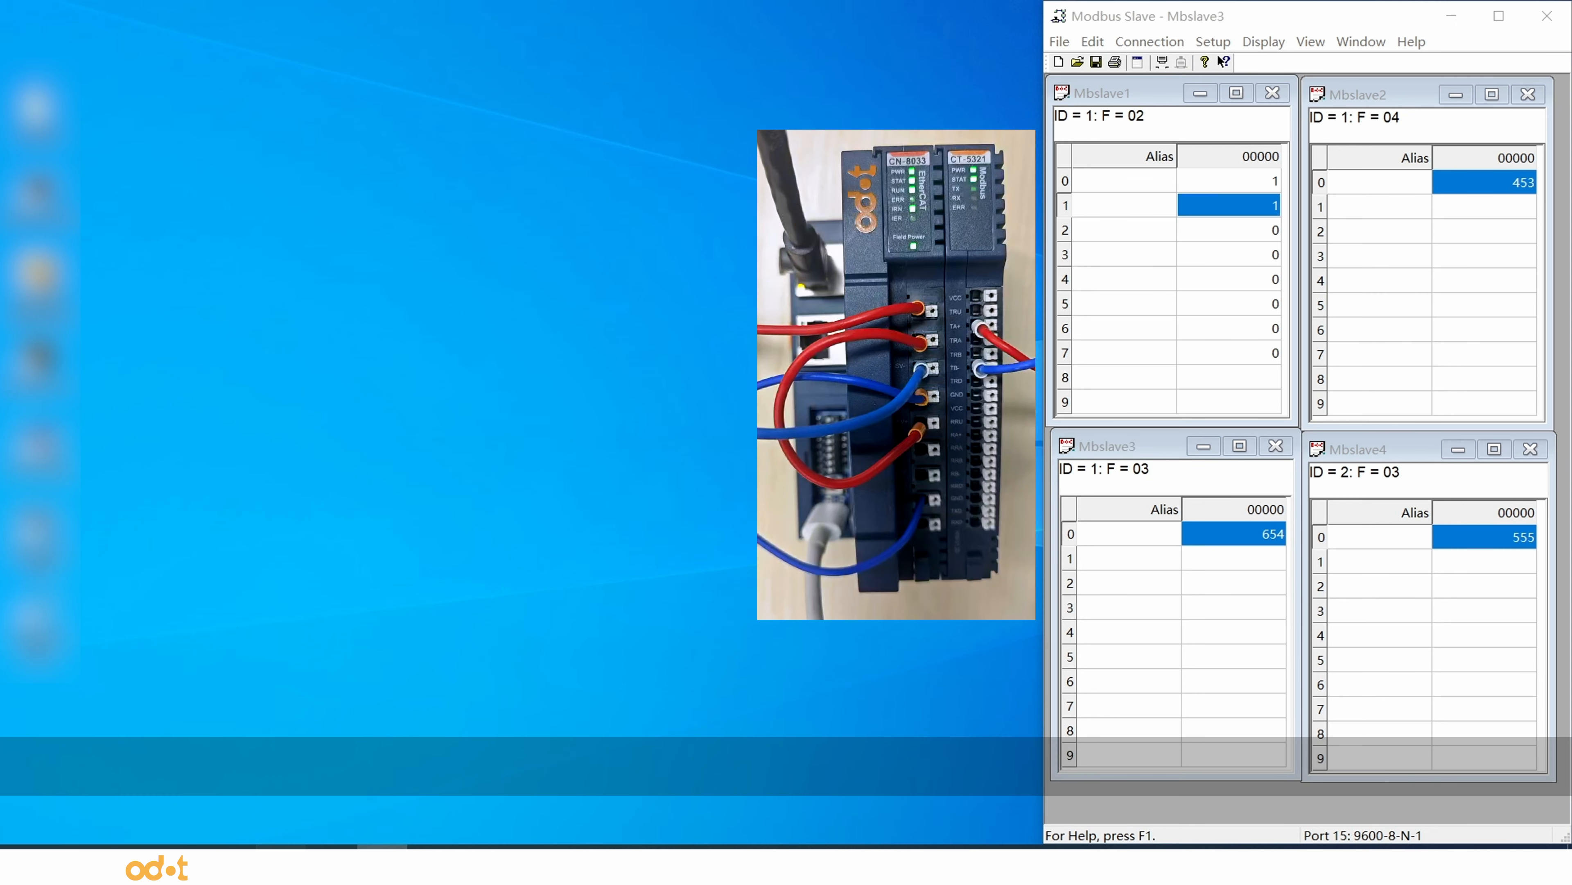
{"action": "left_click", "coordinate": [188, 222]}
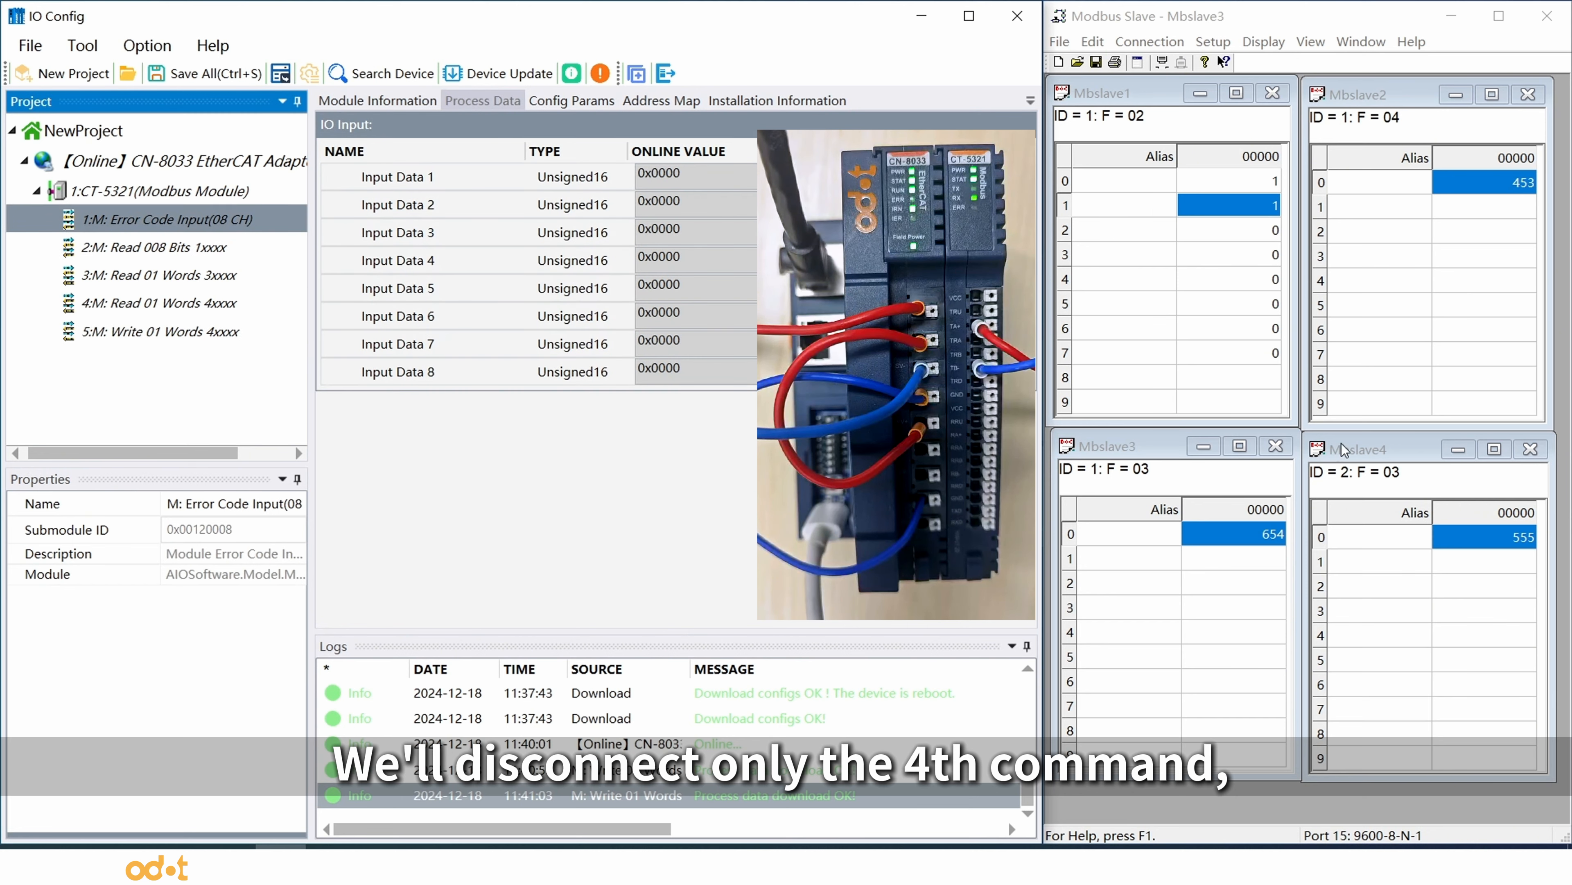
In Modbus Slave, change the slave definition of Mbslave4 to slave ID 3
{"action": "left_click", "coordinate": [1385, 451]}
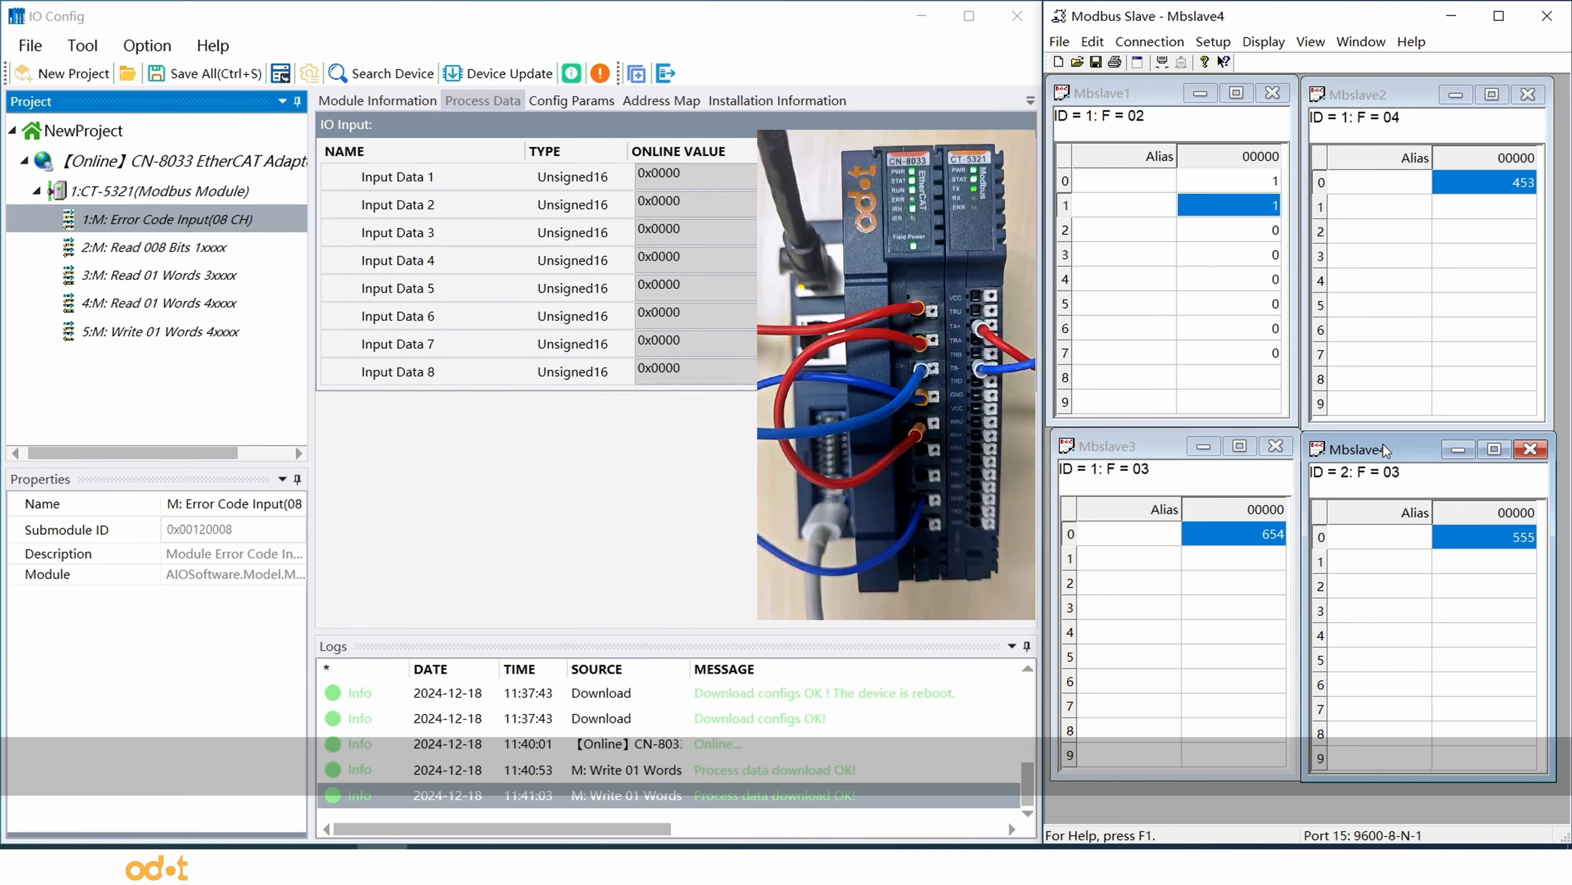
{"action": "left_click", "coordinate": [1215, 43]}
{"action": "left_click", "coordinate": [1230, 65]}
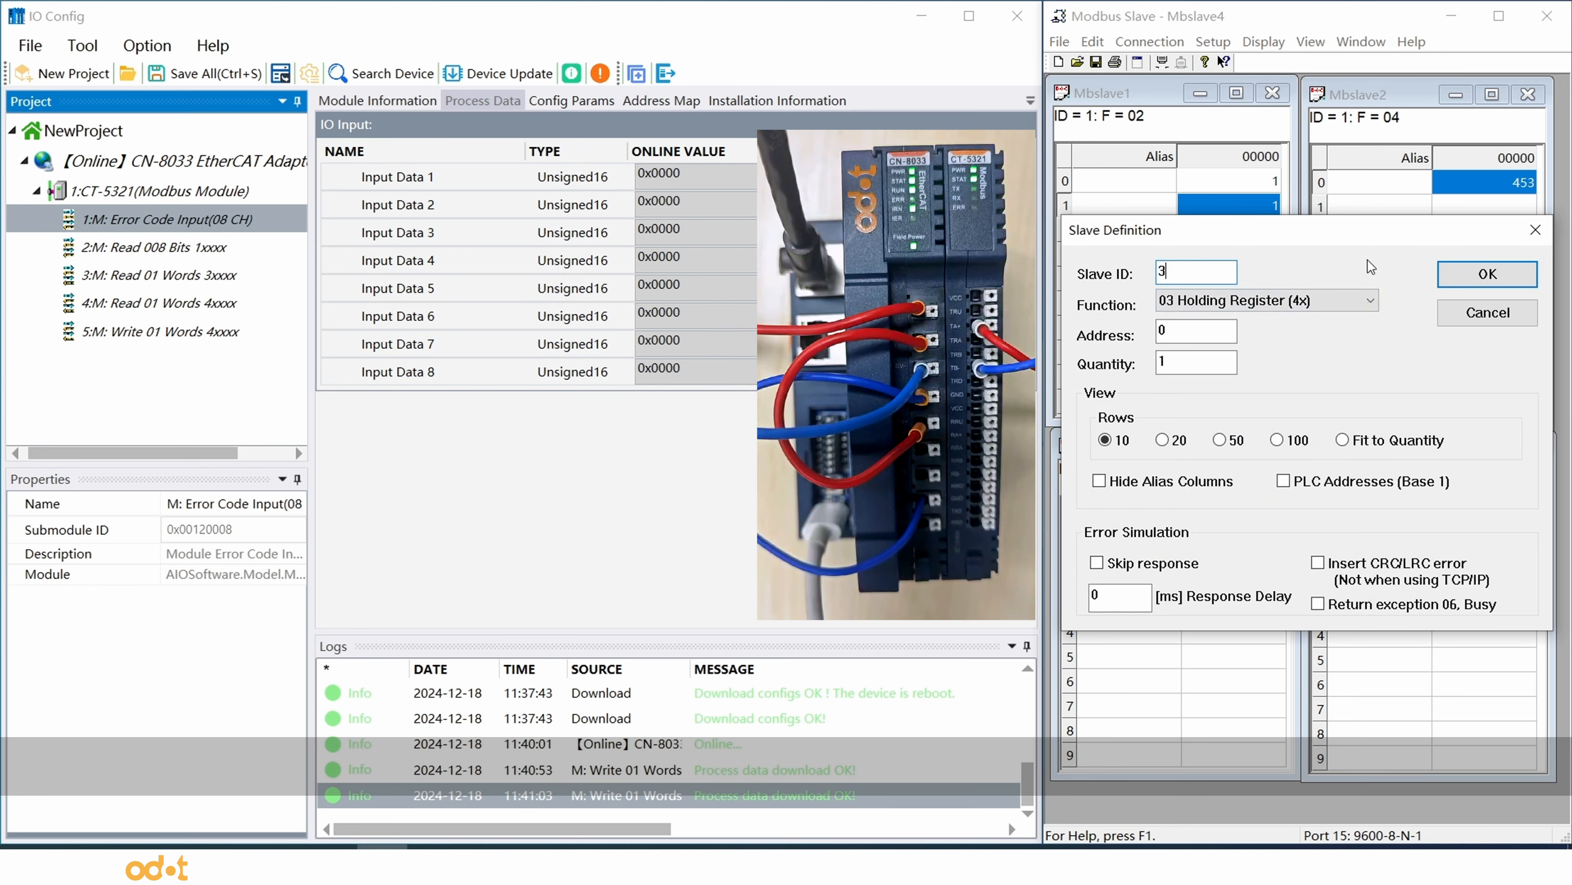
{"action": "left_click", "coordinate": [1469, 273]}
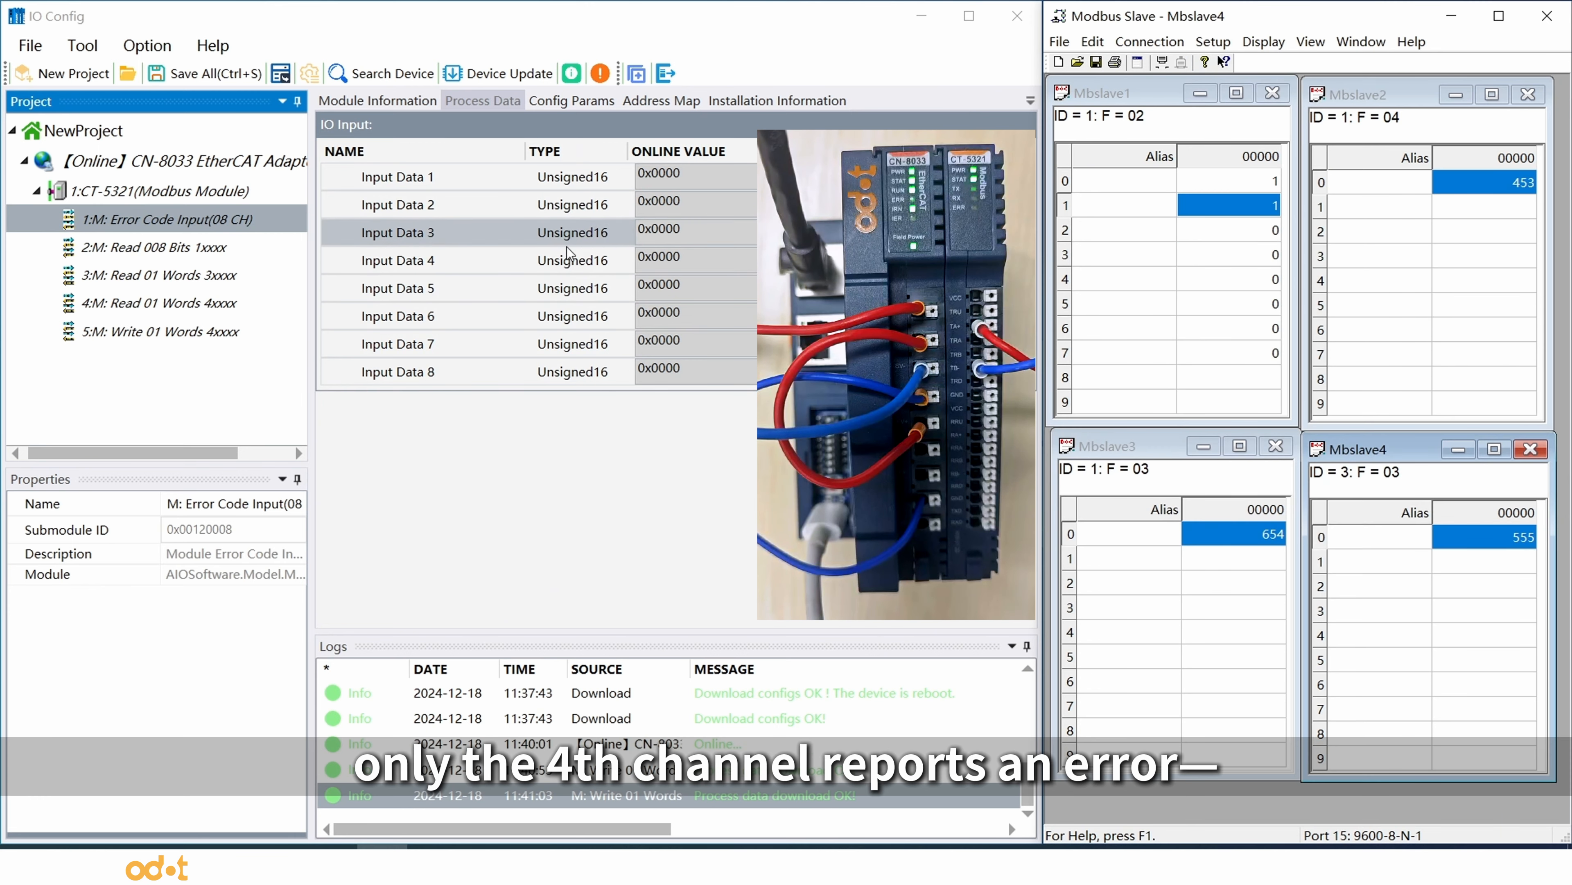